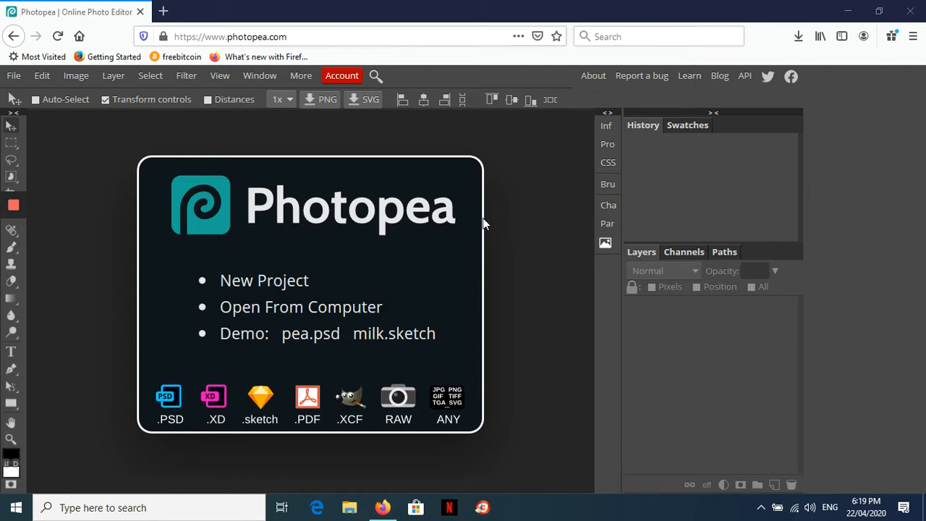
key(F5)
mouse_move(21, 197)
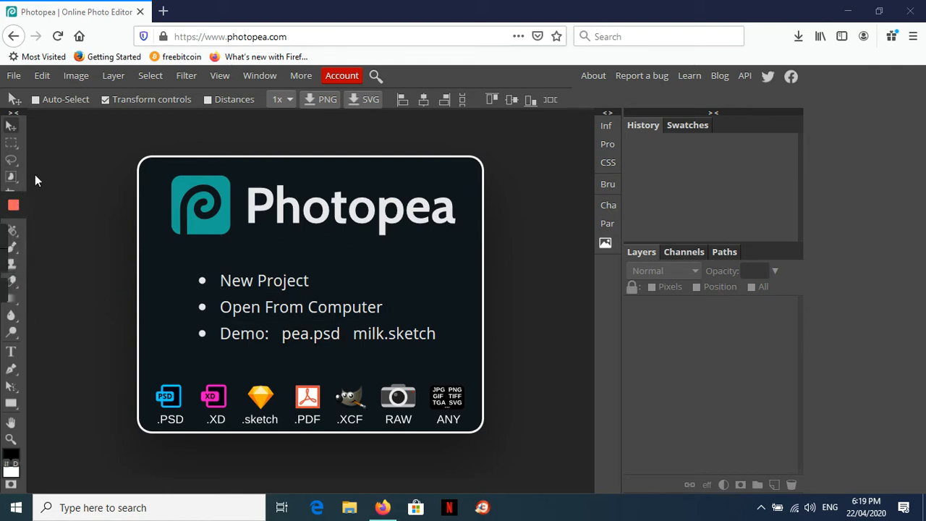
mouse_move(17, 221)
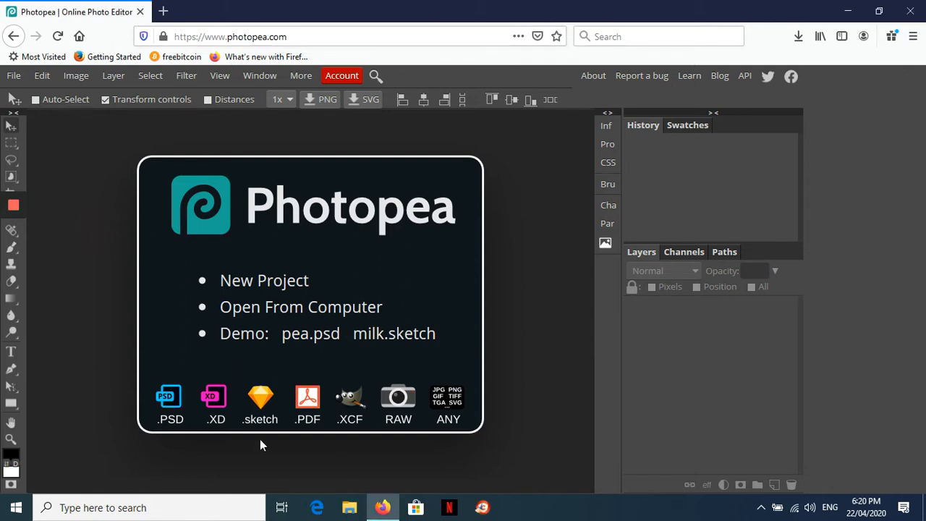
key(ctrl+t)
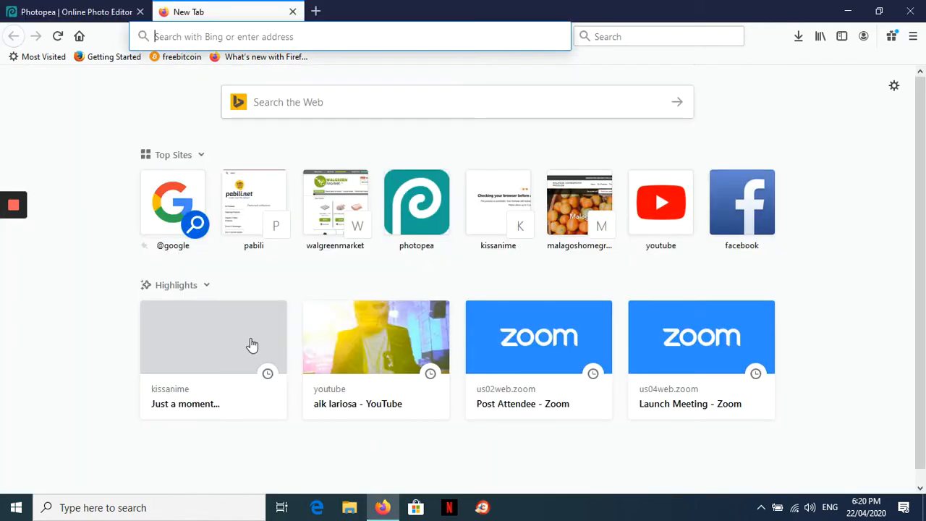
click(292, 12)
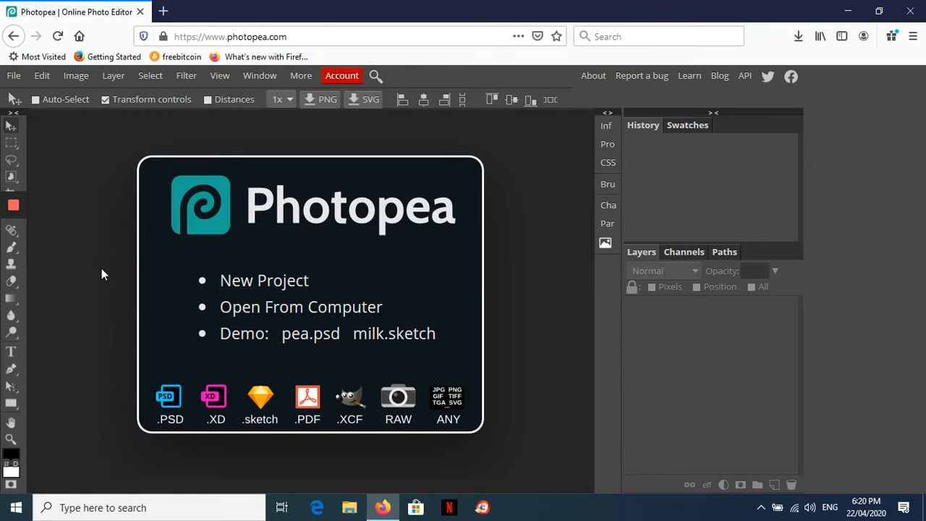
click(225, 36)
drag(226, 35, 290, 30)
click(121, 177)
key(F5)
Create a white 2560 × 1440 px project from the Youtube Cover preset and turn off the transform controls
click(266, 287)
click(266, 287)
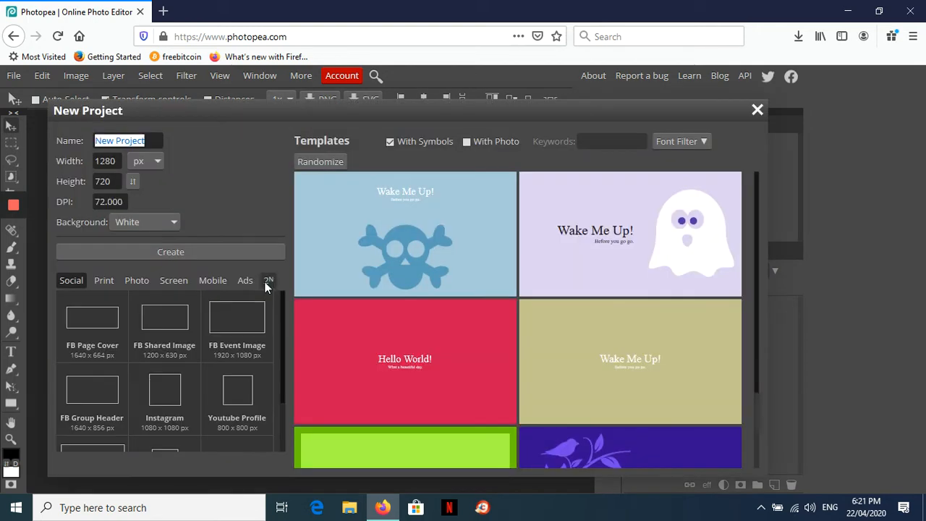
scroll(174, 387, down, 2)
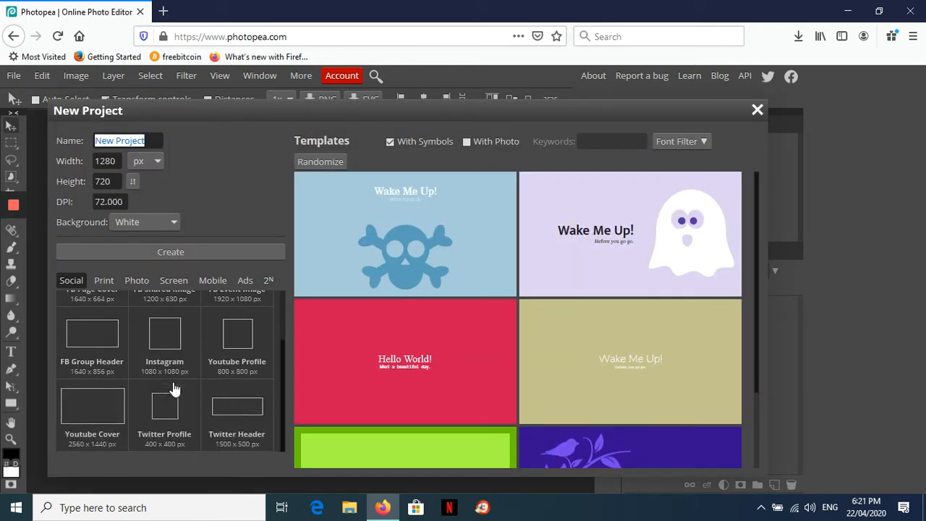
click(65, 410)
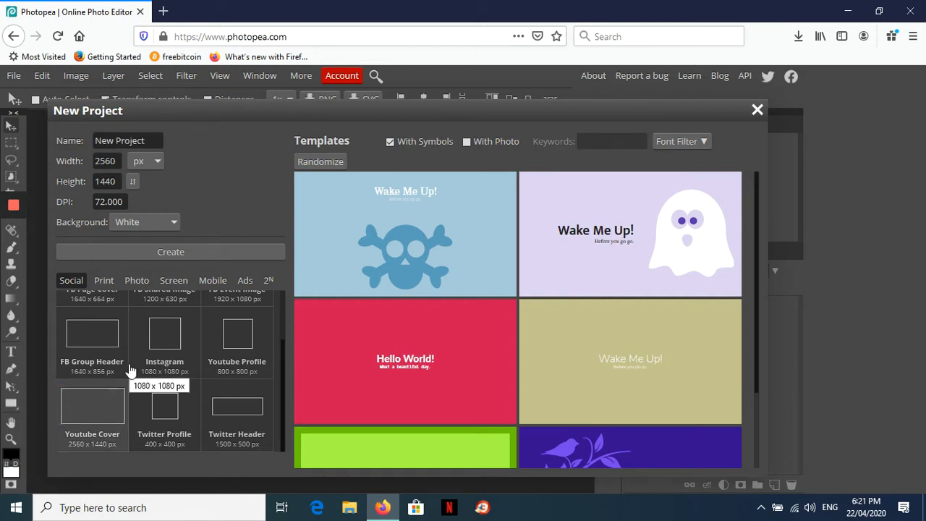
click(210, 252)
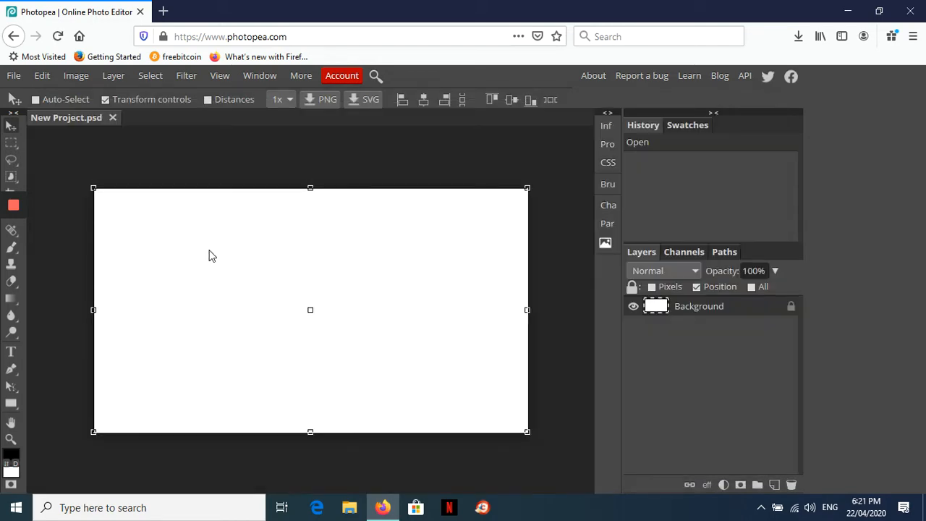
click(106, 99)
click(106, 99)
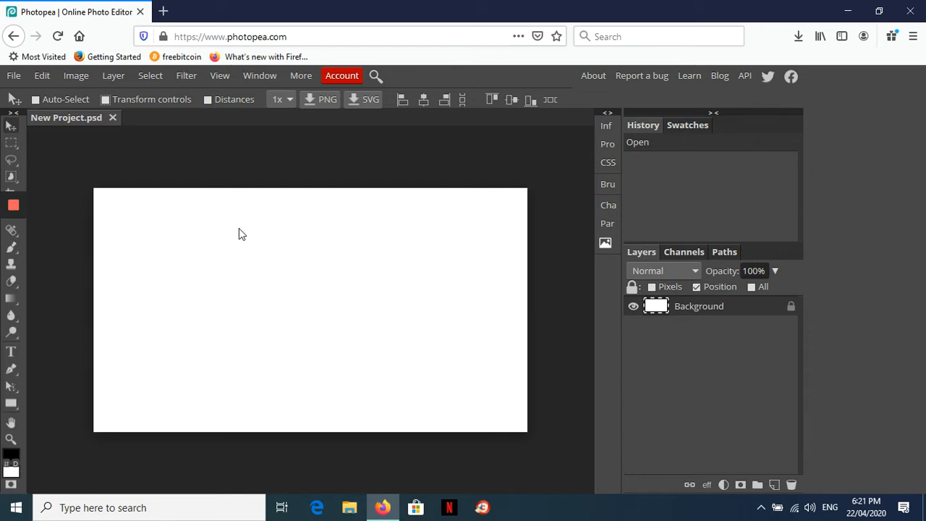
key(ctrl+v)
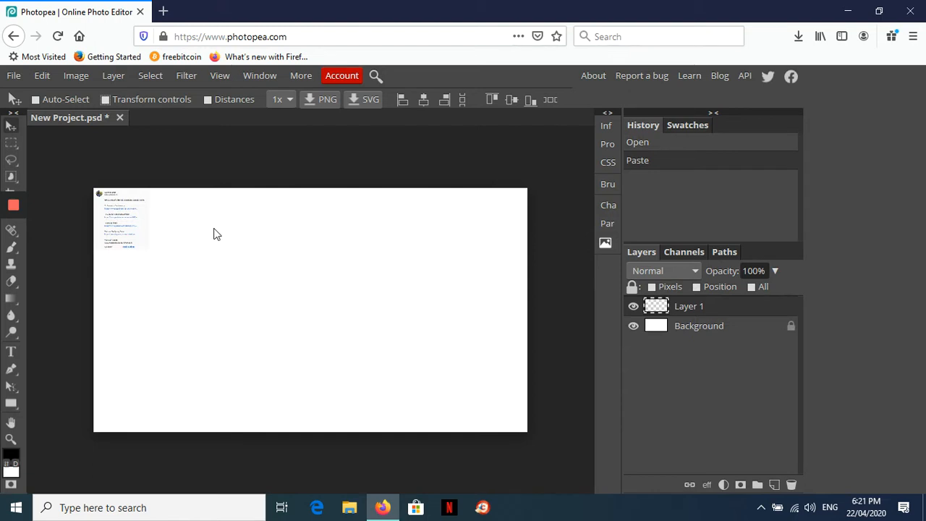
drag(132, 227, 225, 275)
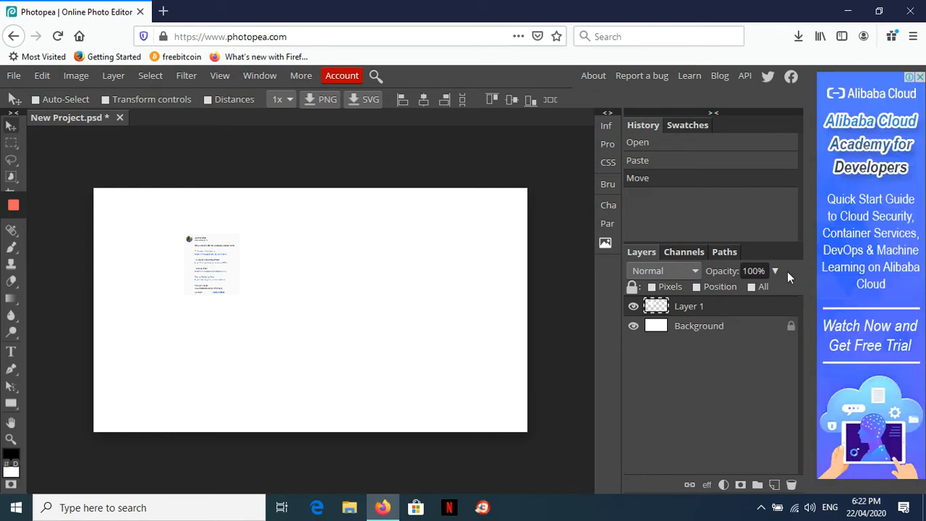
key(Delete)
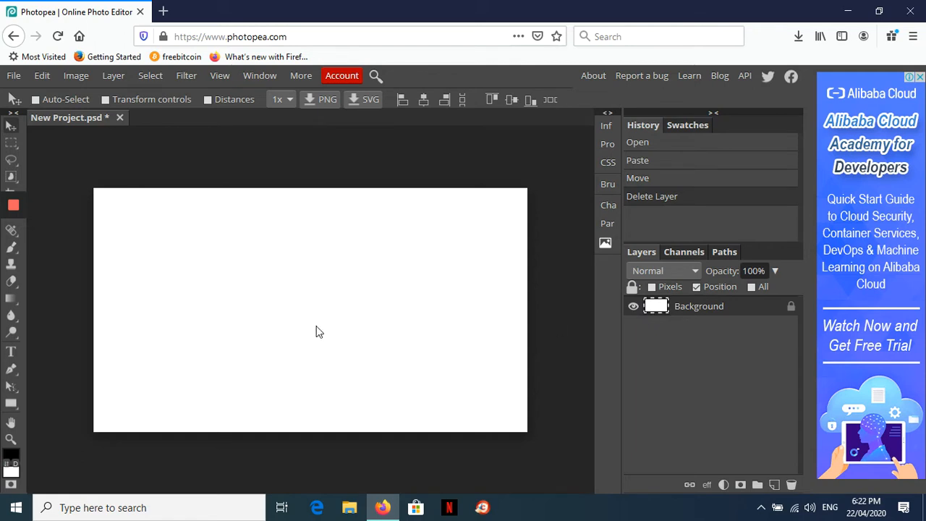
Open facebook.com in a new browser tab
click(164, 12)
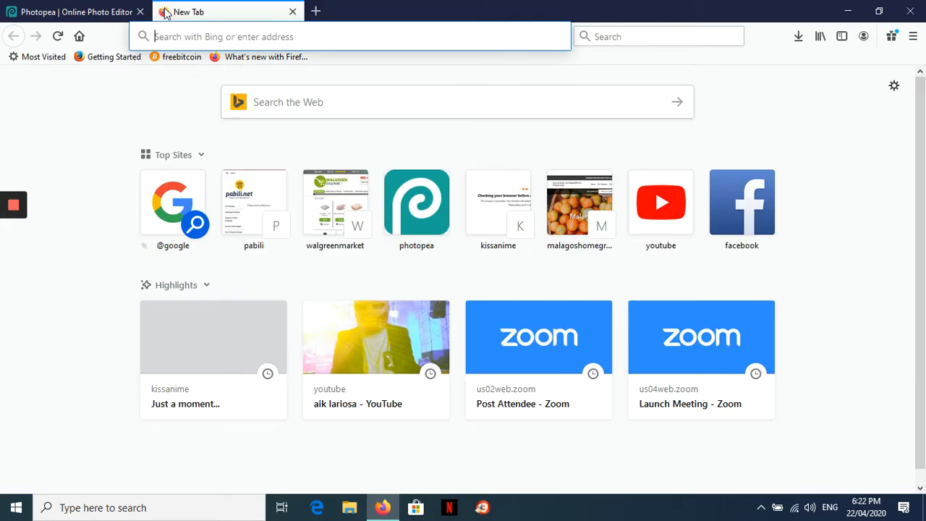
text(facebook.com)
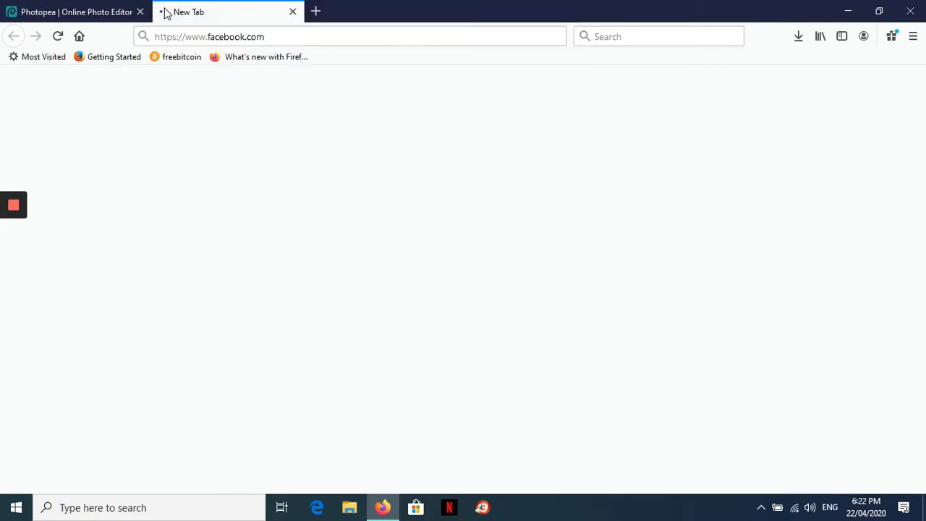
click(72, 8)
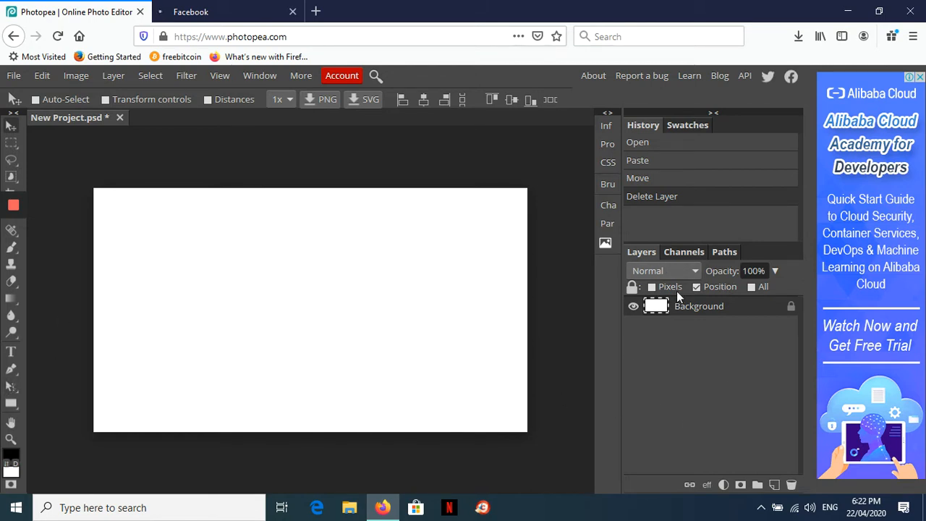
click(221, 6)
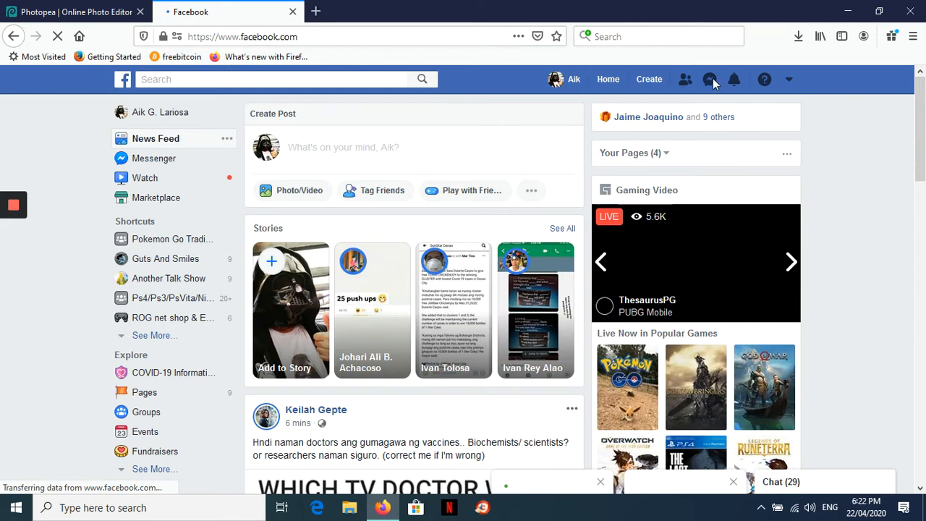
Open the photo of the man holding puppies from the message conversation containing the sent photo, and copy the image
click(709, 79)
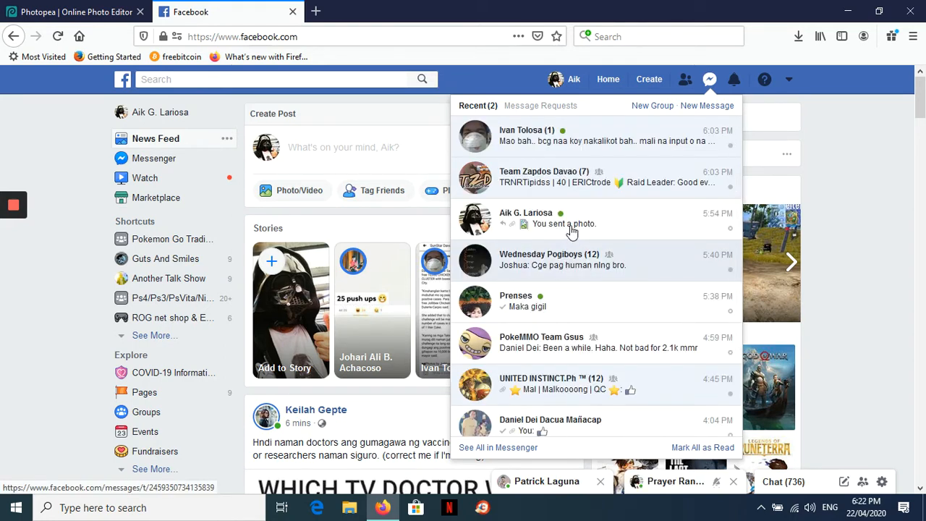
click(572, 230)
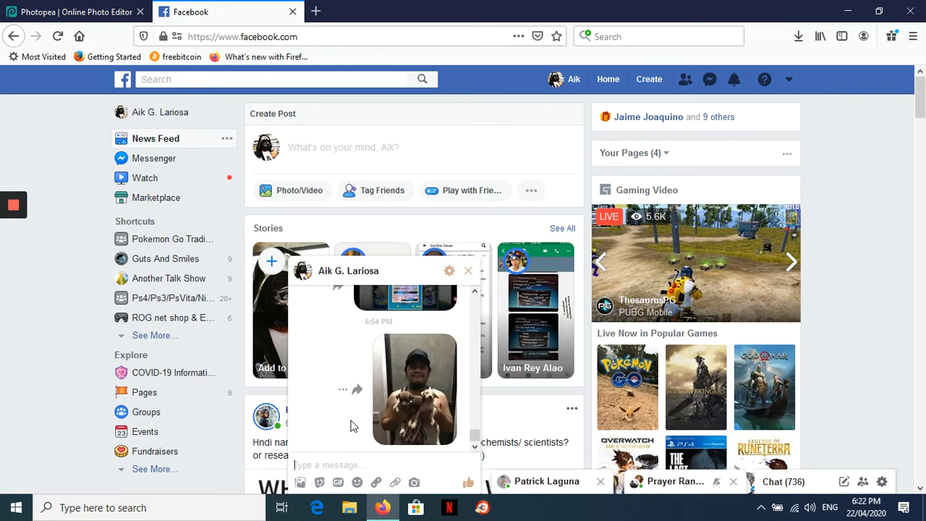
click(427, 407)
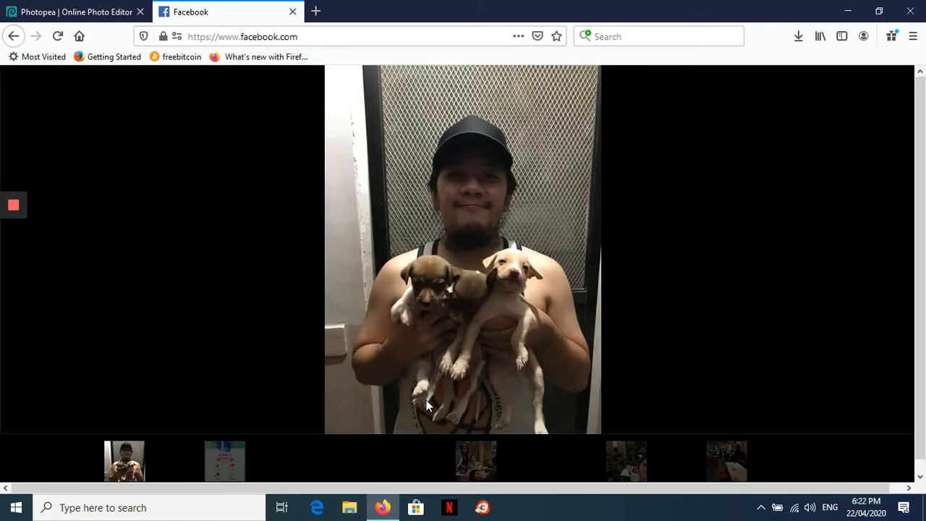
right_click(477, 208)
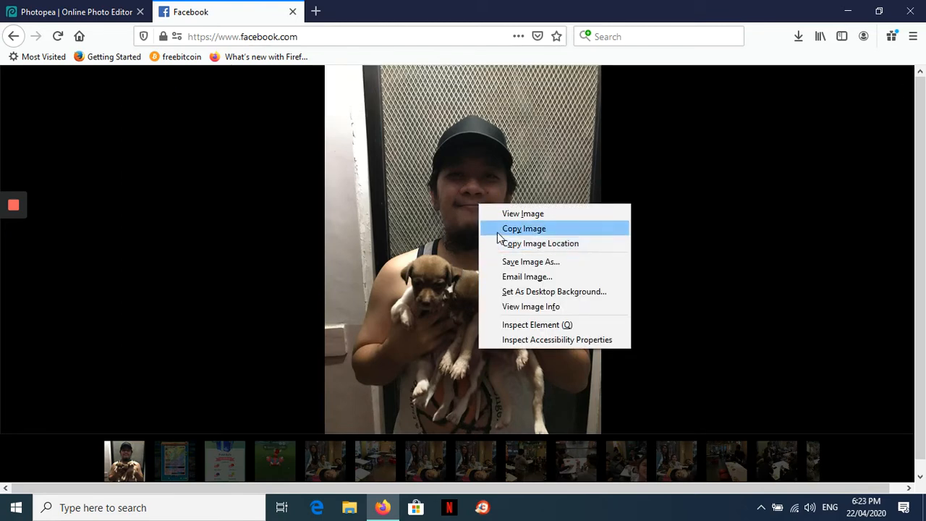
click(497, 234)
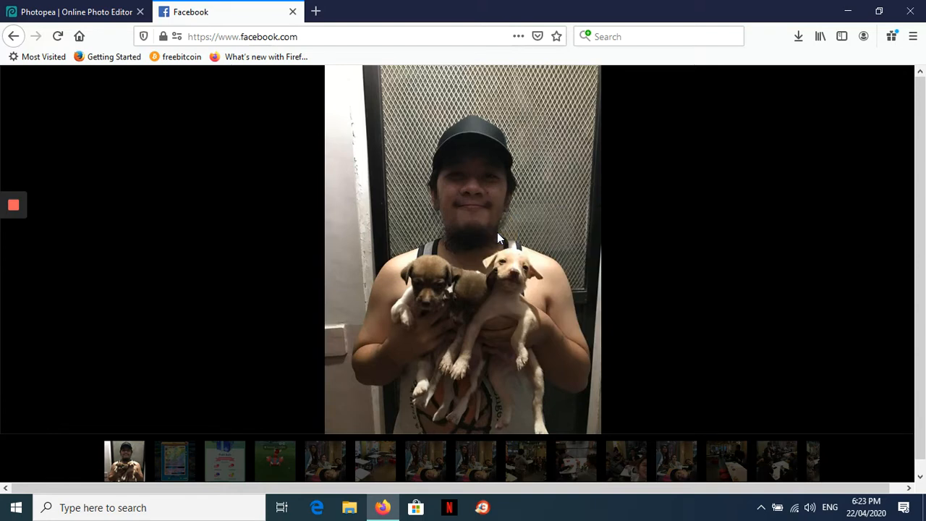
Paste the copied photo into the Photopea project and move it to the canvas's lower edge, slightly right of centre
click(34, 7)
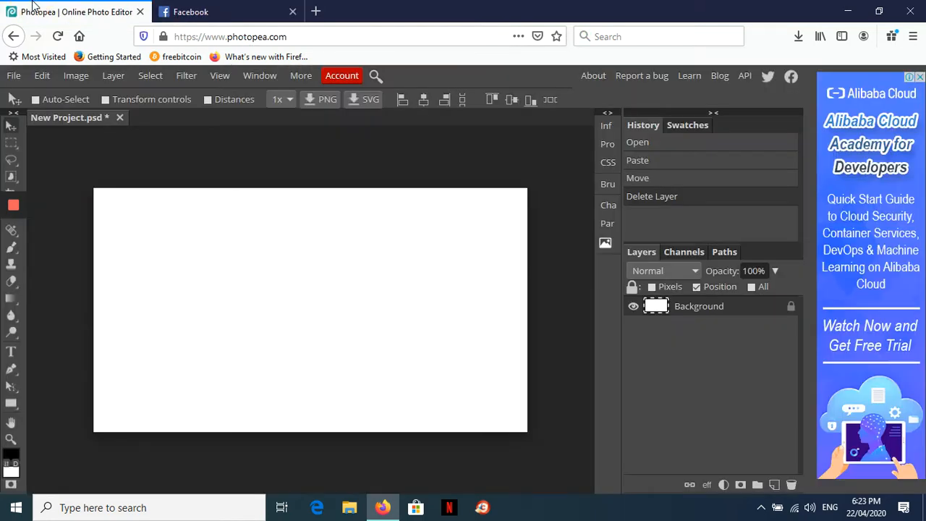
key(ctrl+v)
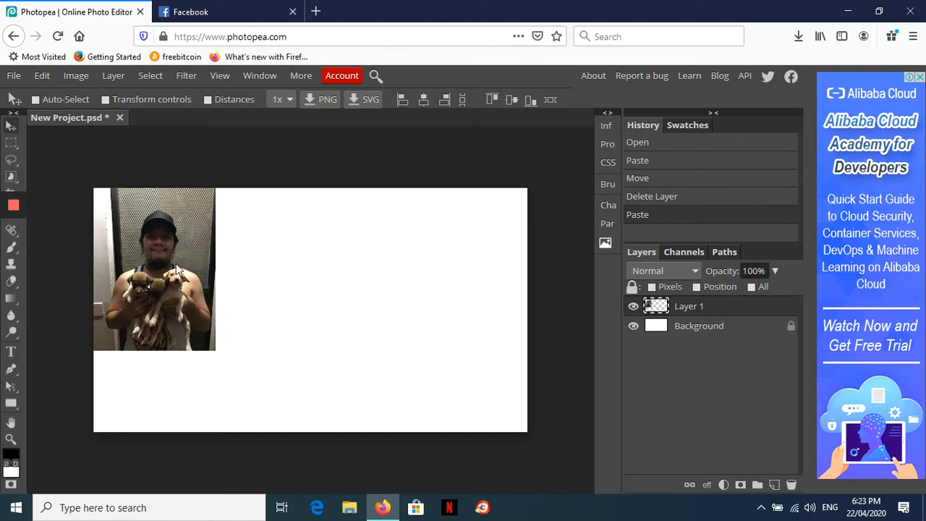
drag(174, 266, 325, 318)
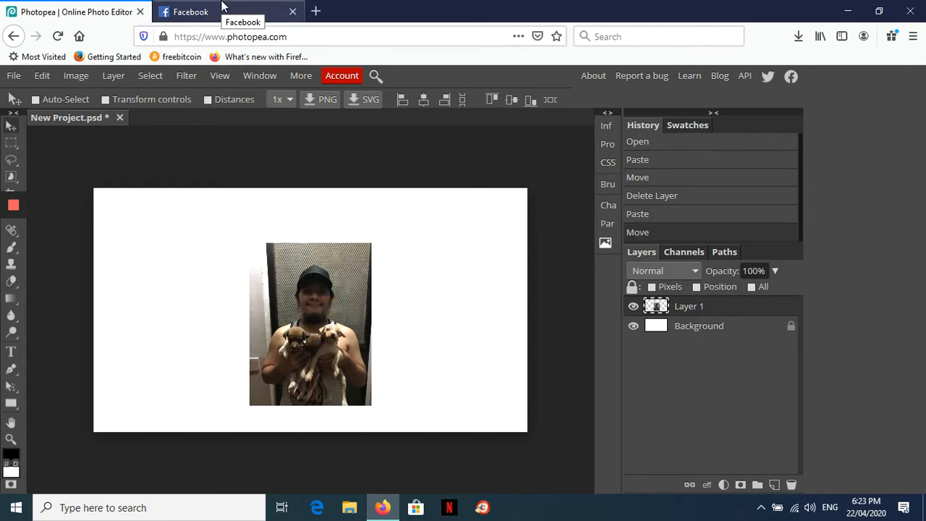
click(292, 12)
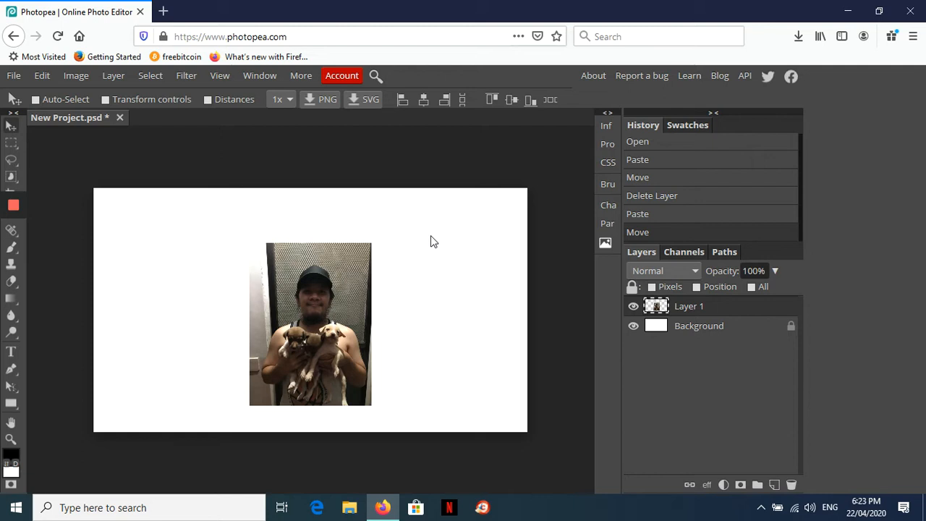
mouse_move(310, 311)
mouse_down()
mouse_move(316, 263)
mouse_move(300, 320)
mouse_move(307, 306)
mouse_up()
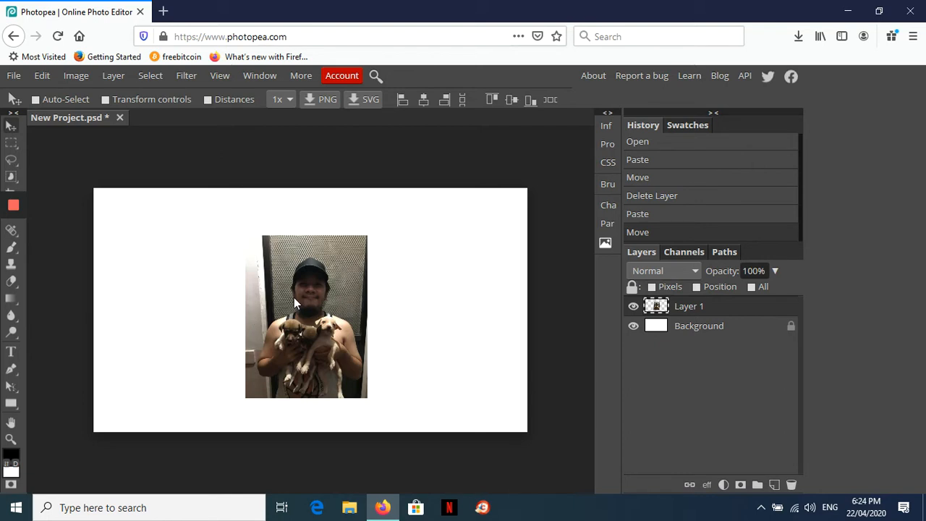
drag(309, 304, 332, 334)
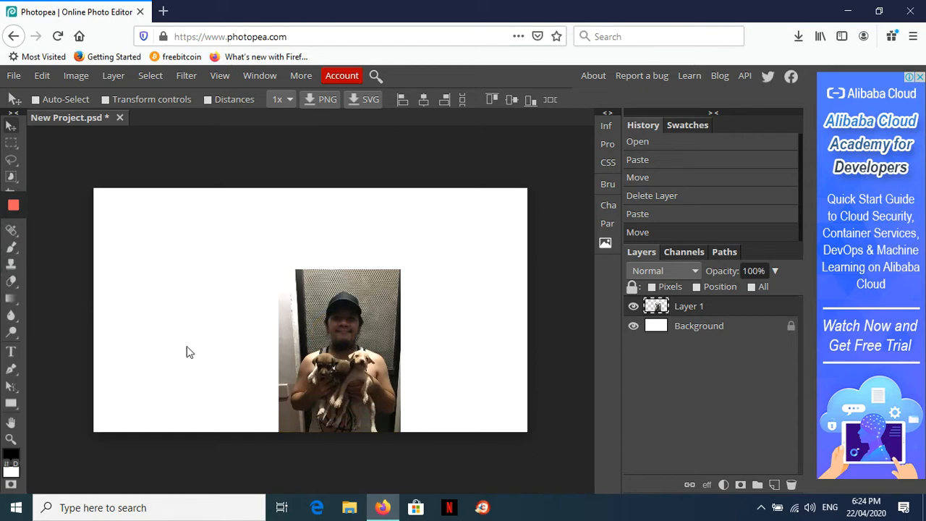
Scale the photo layer proportionally to 151% so it fills the canvas height, apply the transform, and hide the transform controls
click(369, 275)
click(105, 101)
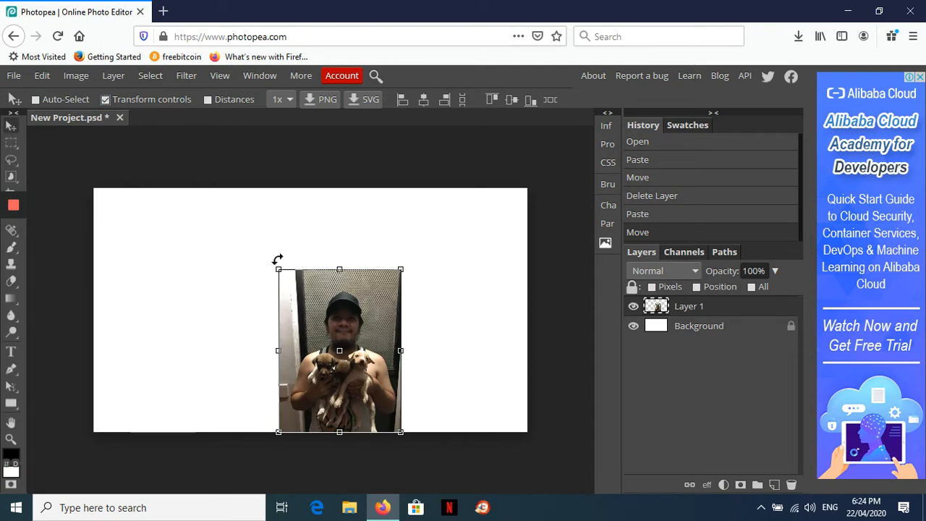
drag(278, 269, 303, 289)
key(Escape)
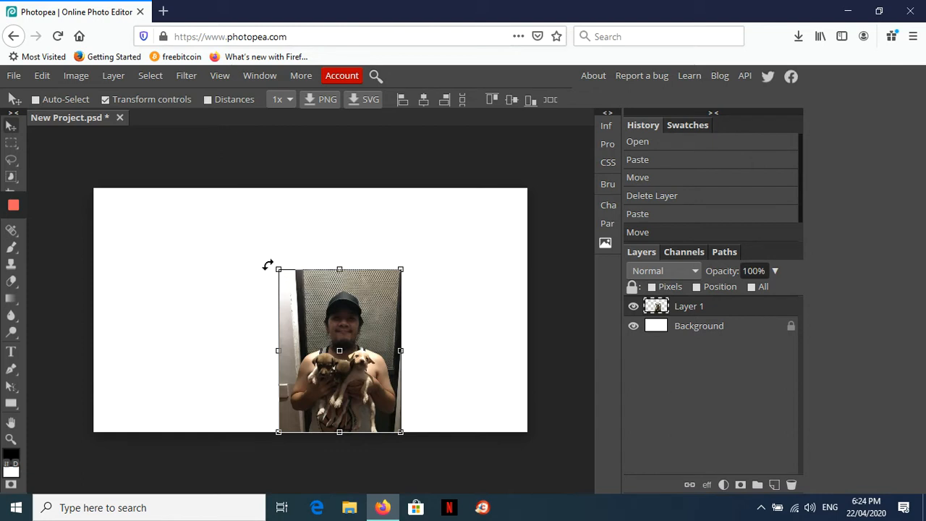
drag(279, 269, 217, 227)
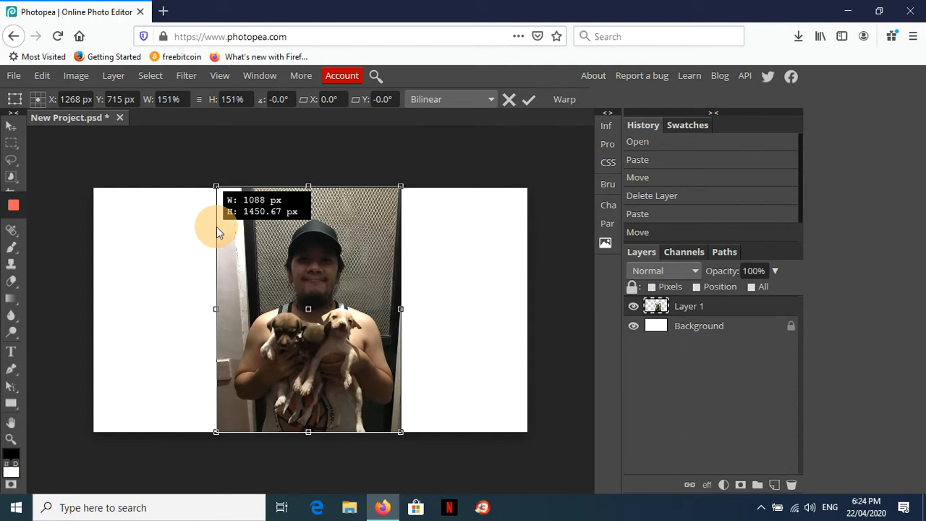
drag(216, 226, 216, 226)
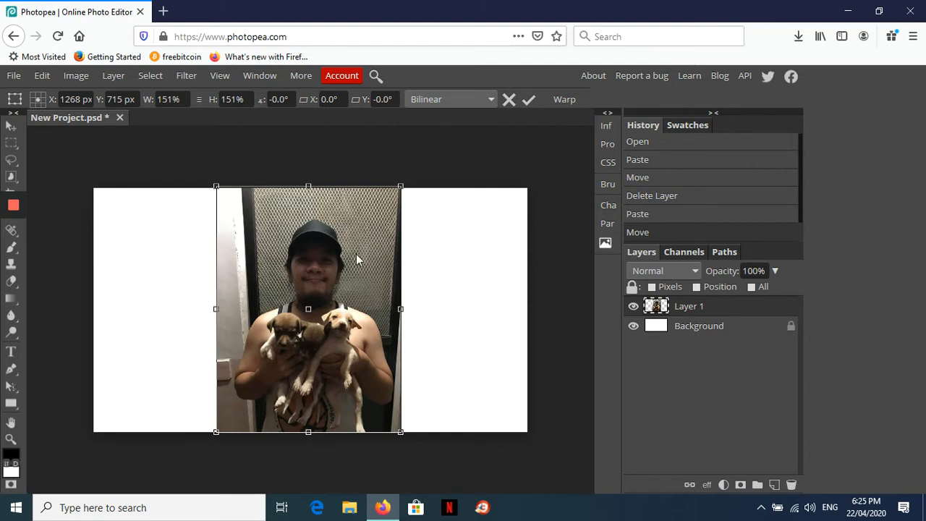
click(9, 124)
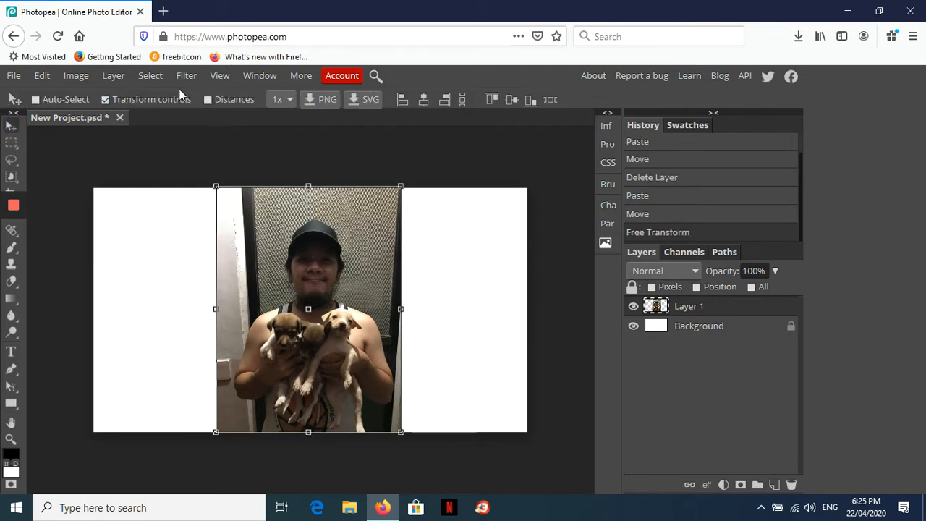
click(106, 99)
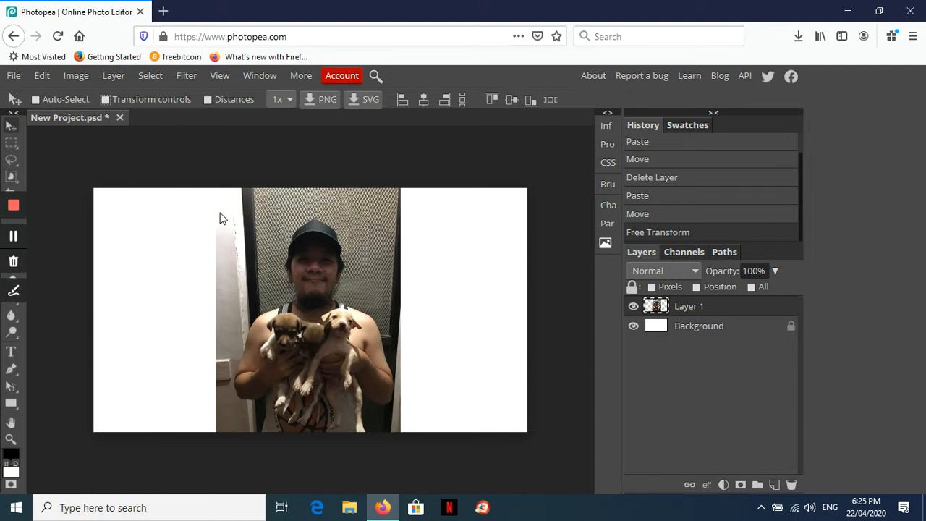
Draw a loose Lasso selection around the man and puppies, starting and ending at the canvas's lower edge
click(12, 160)
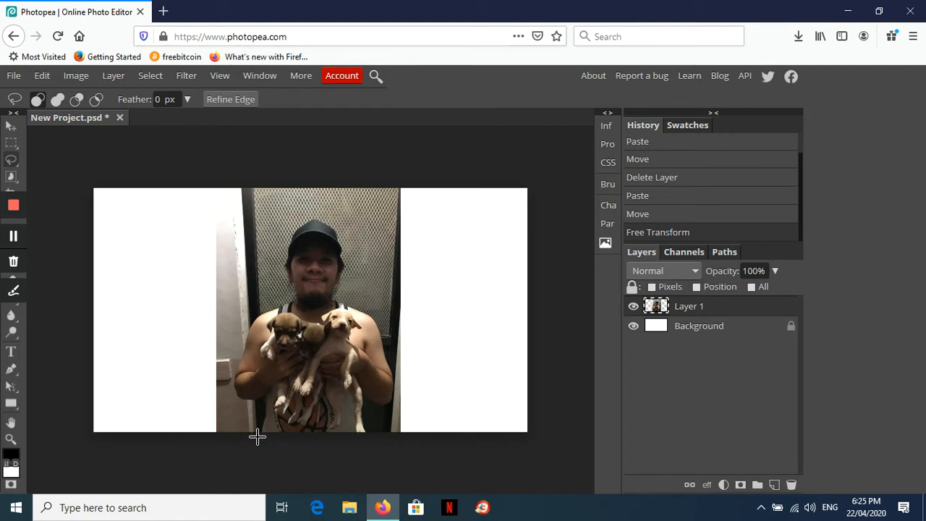
mouse_move(258, 436)
mouse_down()
mouse_move(254, 393)
mouse_move(257, 432)
mouse_up()
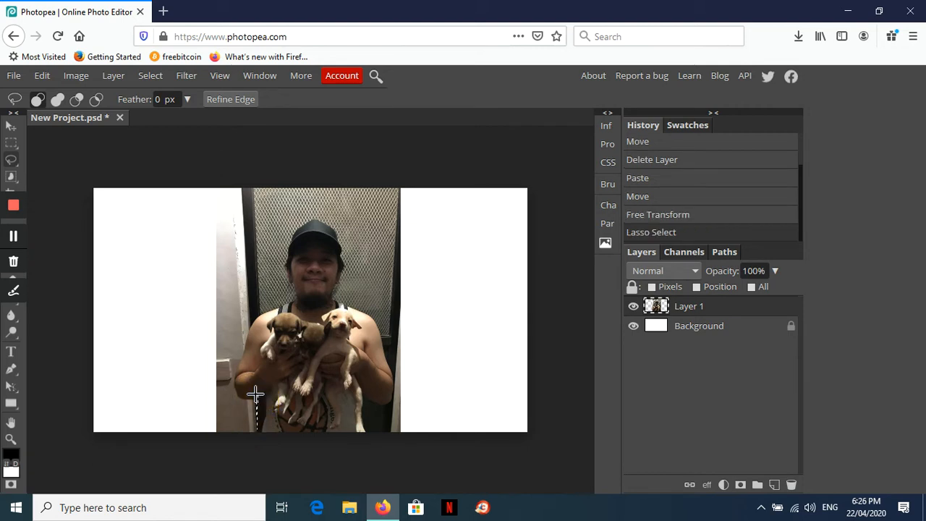
key(ctrl+z)
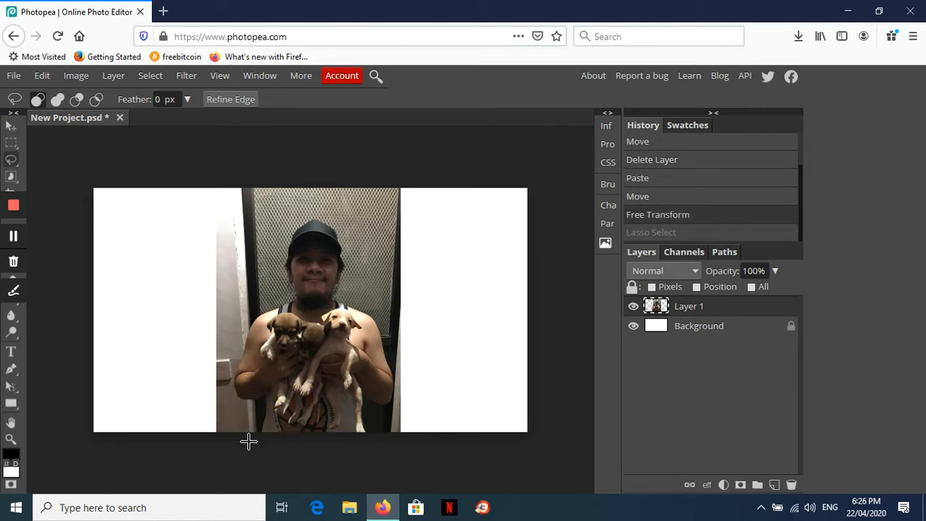
mouse_move(257, 436)
mouse_down()
mouse_move(258, 409)
mouse_move(233, 405)
mouse_move(222, 383)
mouse_move(230, 340)
mouse_move(254, 300)
mouse_move(273, 290)
mouse_move(288, 227)
mouse_move(308, 209)
mouse_move(331, 209)
mouse_move(343, 221)
mouse_move(353, 305)
mouse_move(394, 327)
mouse_move(397, 407)
mouse_move(376, 421)
mouse_move(375, 436)
mouse_up()
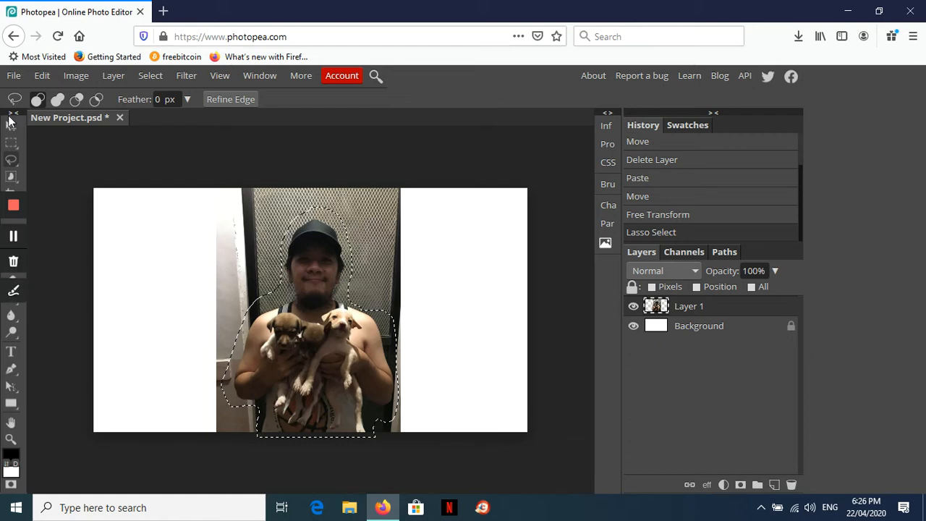
Copy the lassoed man and puppies, paste them onto a new layer above the photo, and make that layer active
click(773, 485)
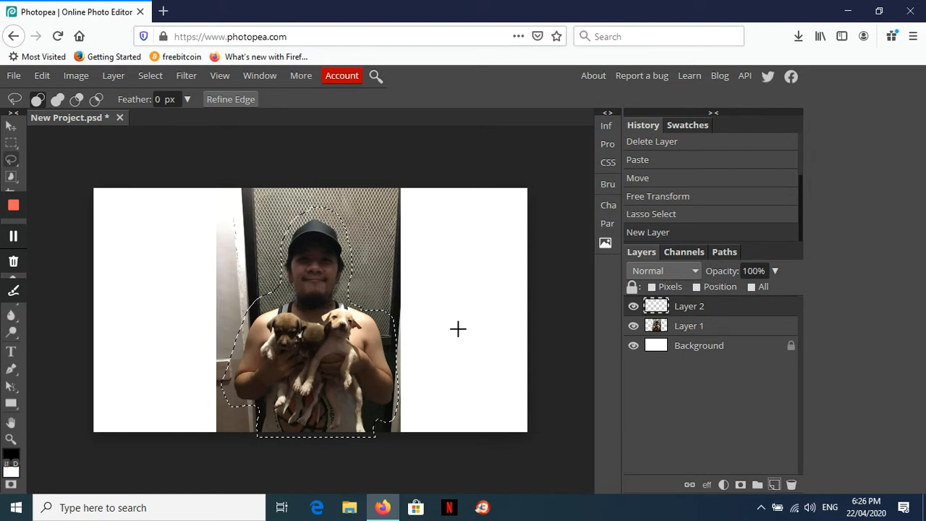
key(ctrl+v)
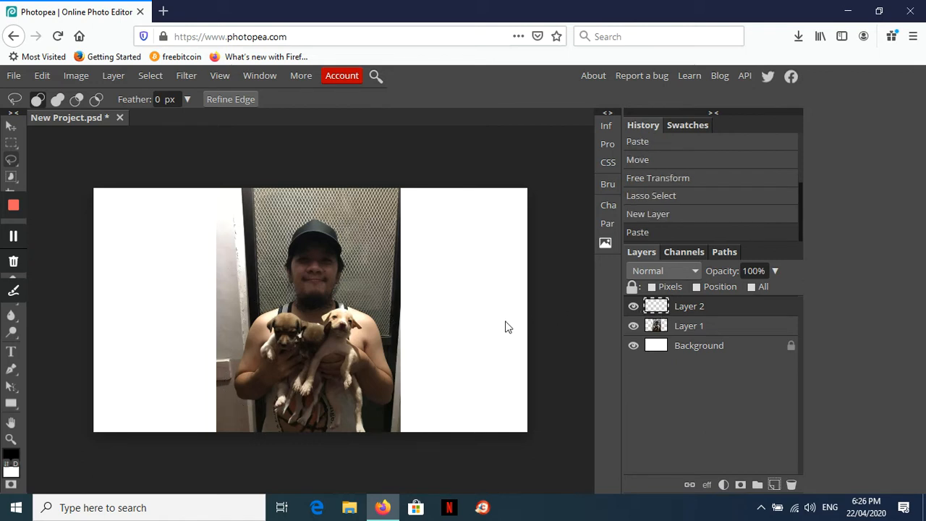
click(675, 329)
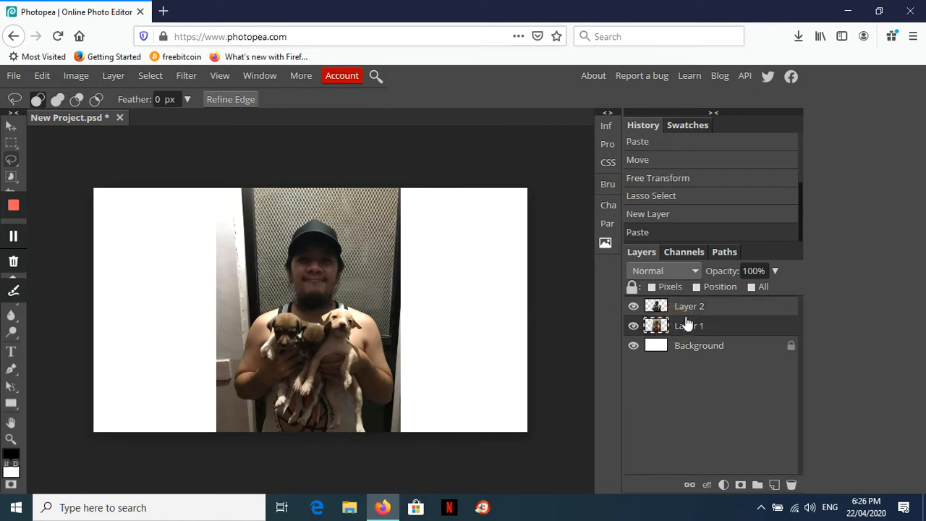
click(687, 306)
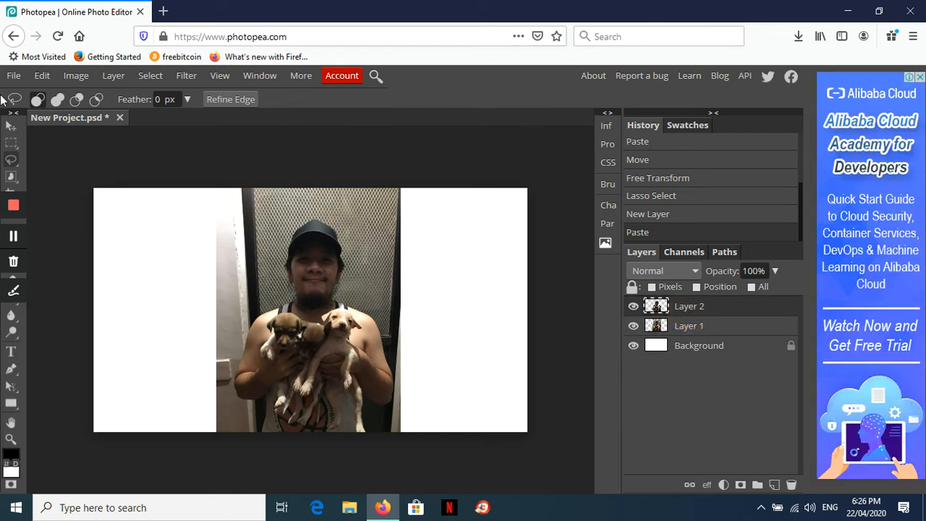
Try shifting the pasted cutout sideways with the Move tool, and undo the move
click(11, 125)
drag(315, 364, 273, 365)
key(ctrl+z)
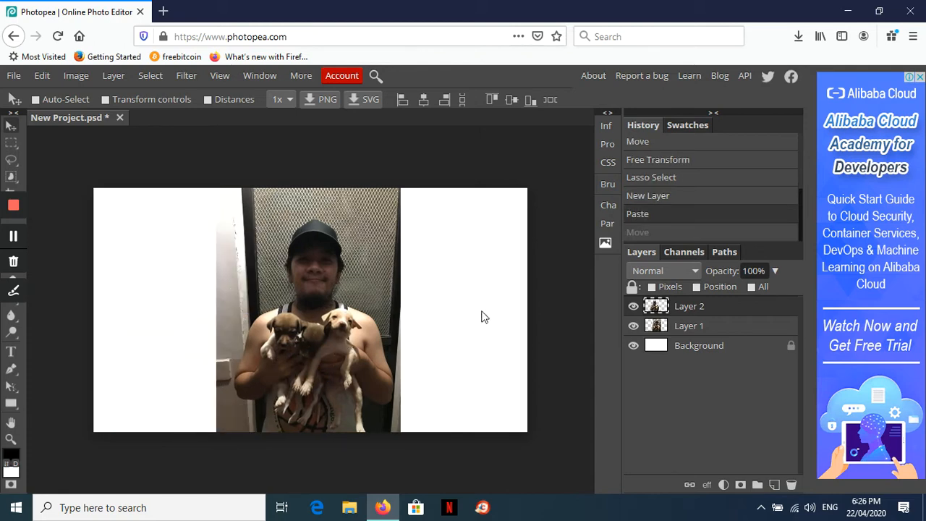
Delete Layer 1 containing the original full photo
click(719, 330)
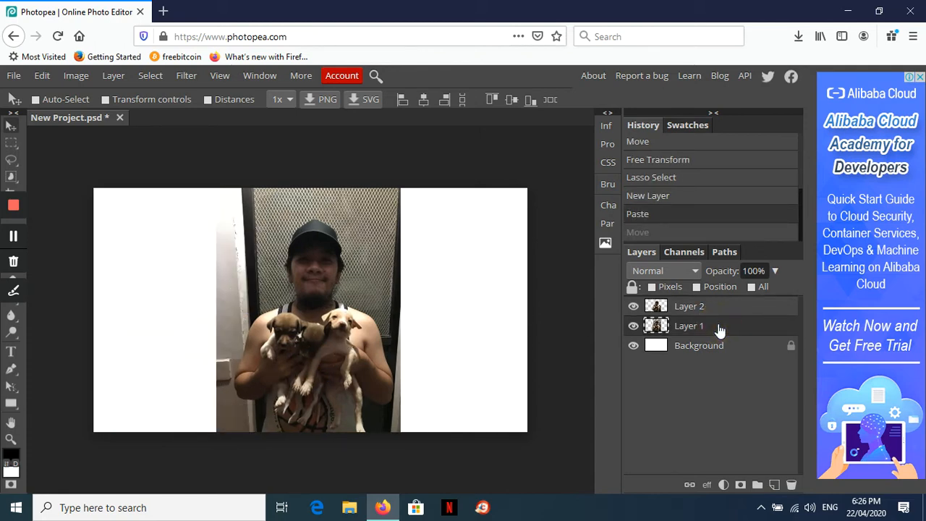
click(791, 484)
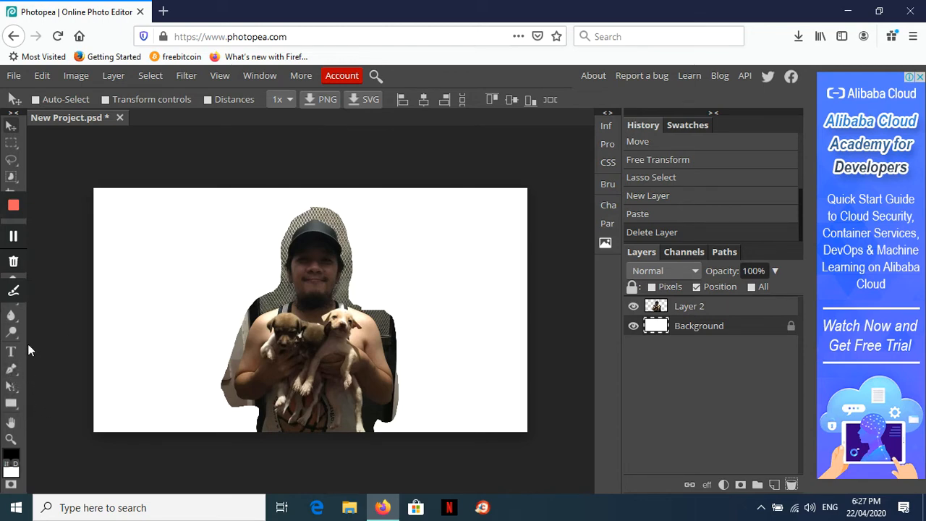
Lasso the leftover background around the image-left elbow and beside the shirt, clear it from Layer 2, and deselect
click(10, 440)
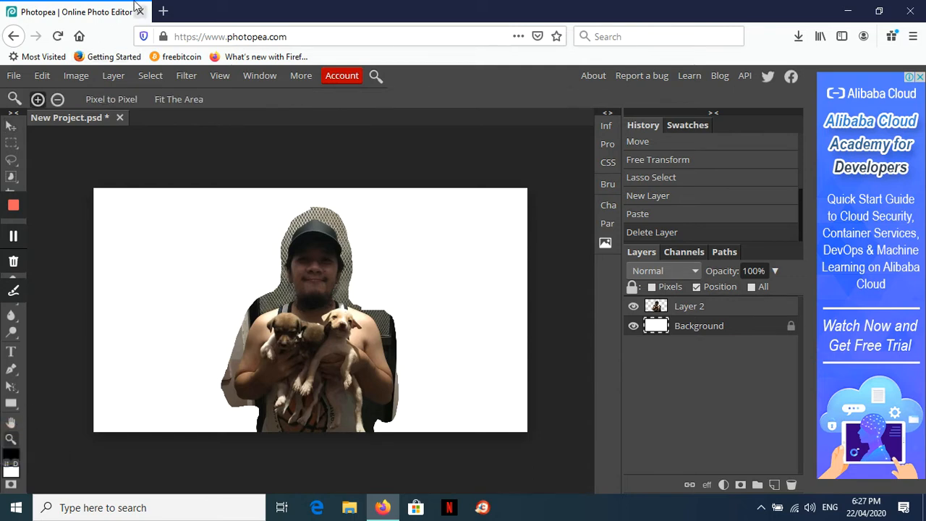
click(278, 423)
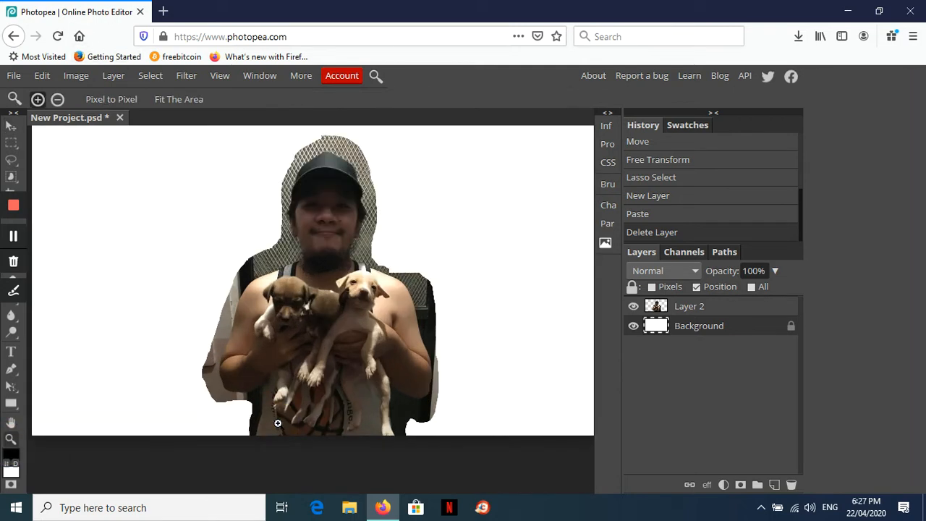
click(277, 424)
click(265, 419)
click(265, 419)
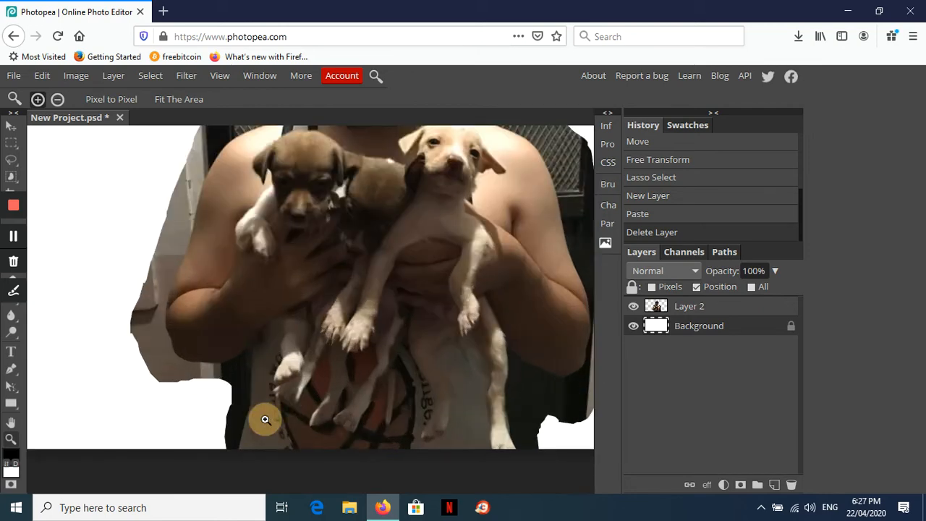
click(10, 158)
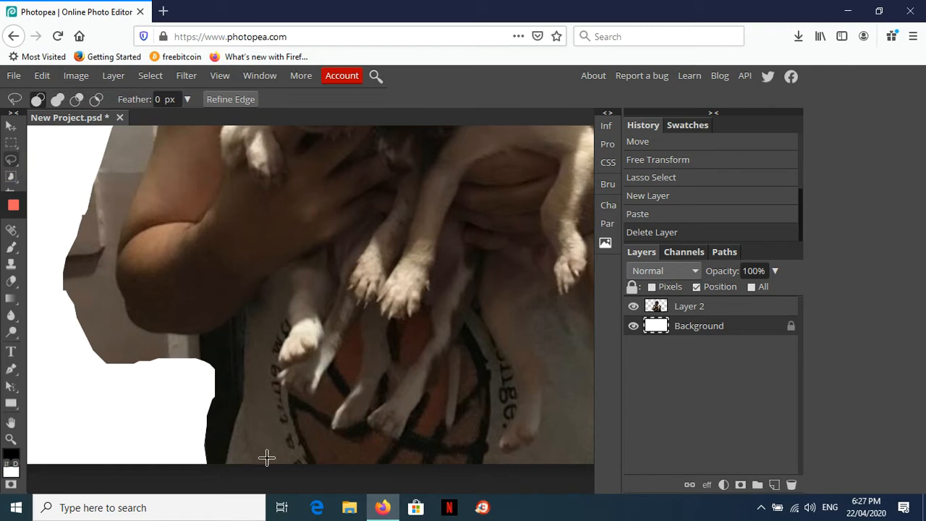
mouse_move(224, 470)
mouse_down()
mouse_move(248, 371)
mouse_move(247, 314)
mouse_move(239, 303)
mouse_move(221, 326)
mouse_move(181, 338)
mouse_move(144, 331)
mouse_move(125, 314)
mouse_move(117, 235)
mouse_move(152, 134)
mouse_move(121, 128)
mouse_move(82, 156)
mouse_move(65, 189)
mouse_move(58, 313)
mouse_move(77, 361)
mouse_move(168, 447)
mouse_move(221, 471)
mouse_up()
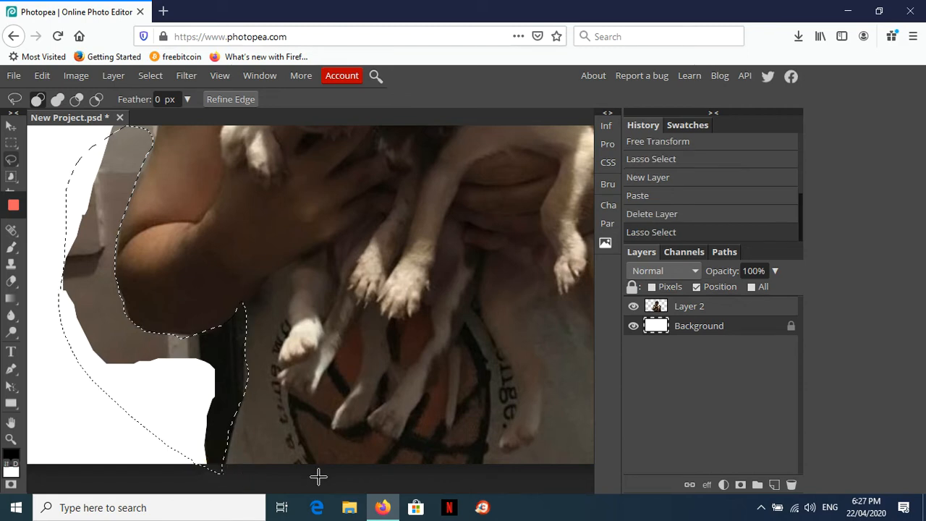
key(Delete)
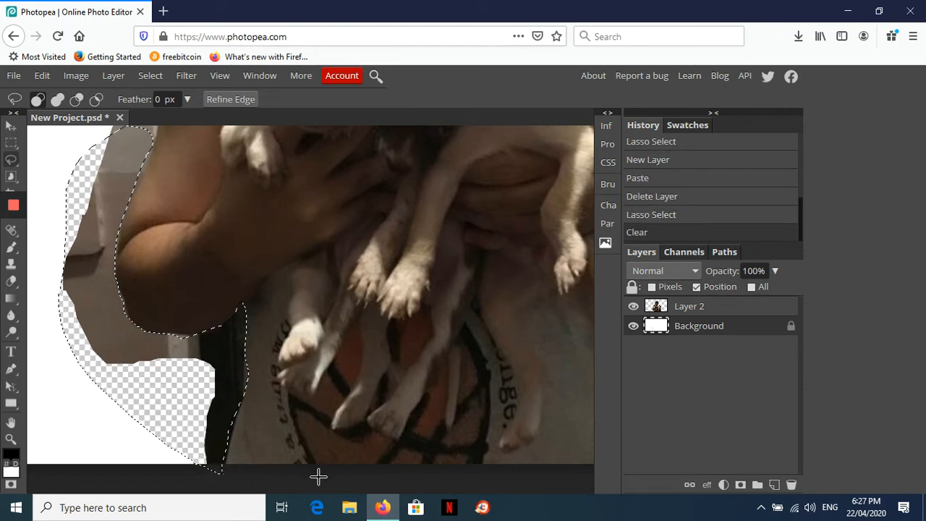
key(ctrl+z)
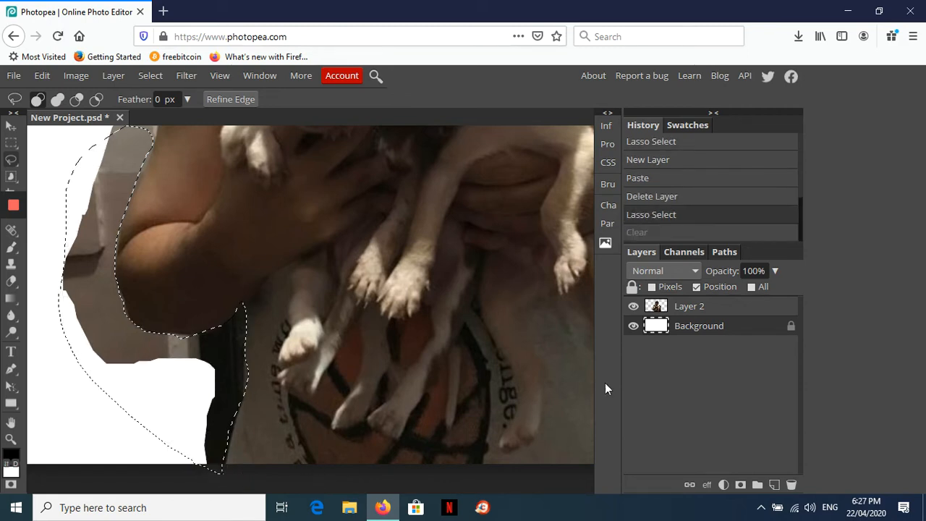
click(725, 312)
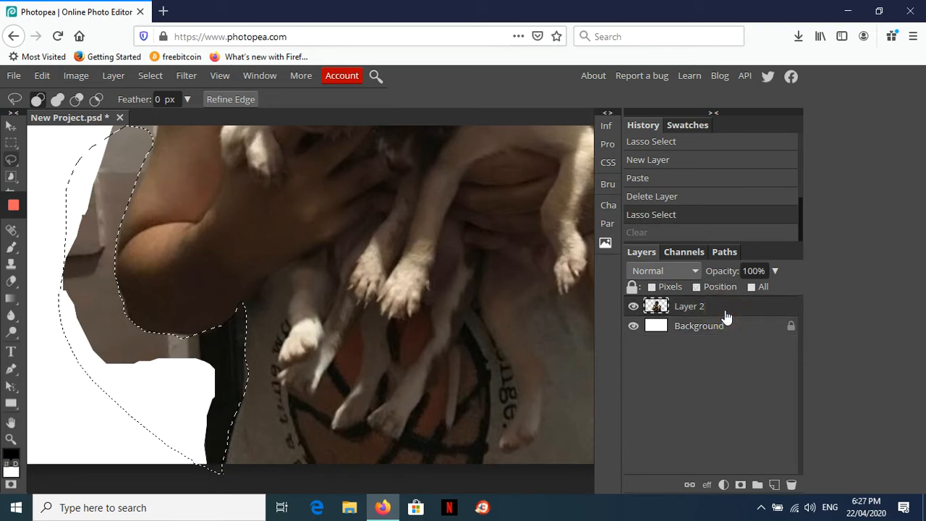
key(Delete)
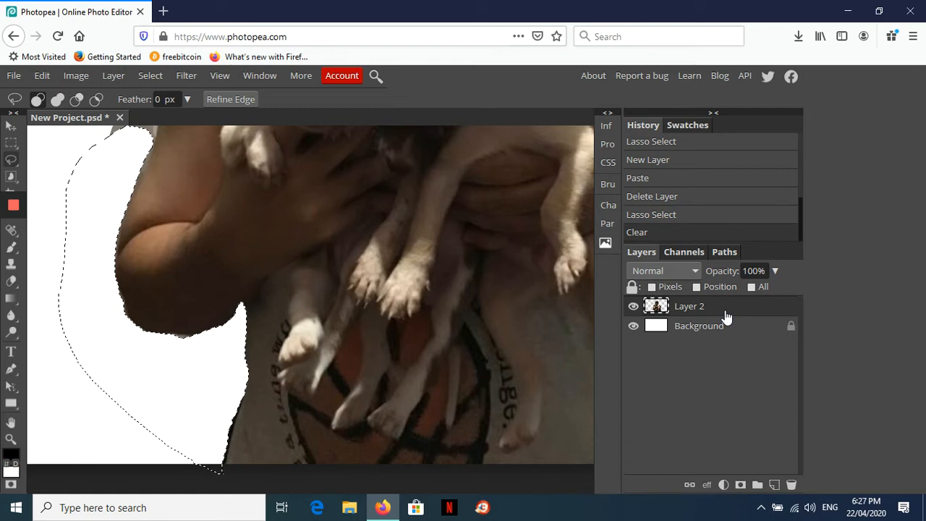
key(ctrl+d)
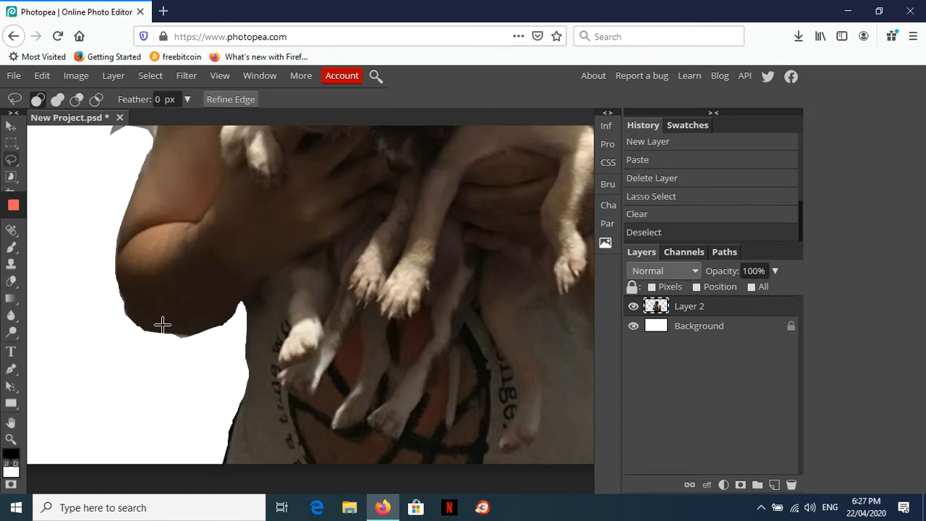
Lasso the thin remnant beneath the image-left elbow, clear it from Layer 2, and deselect
mouse_move(163, 332)
mouse_down()
mouse_move(204, 338)
mouse_move(160, 338)
mouse_move(188, 328)
mouse_move(163, 335)
mouse_move(206, 341)
mouse_move(186, 363)
mouse_move(145, 355)
mouse_move(165, 335)
mouse_up()
key(ctrl+z)
key(ctrl+z)
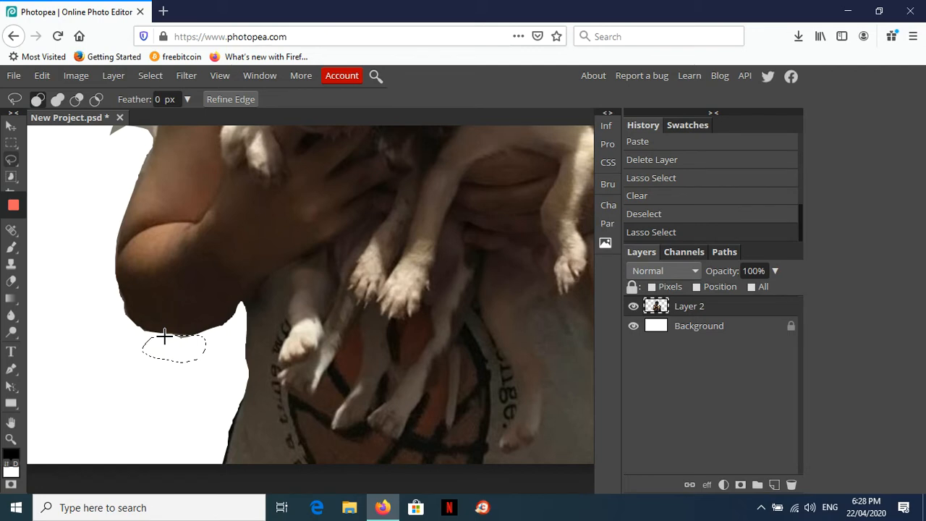
key(Delete)
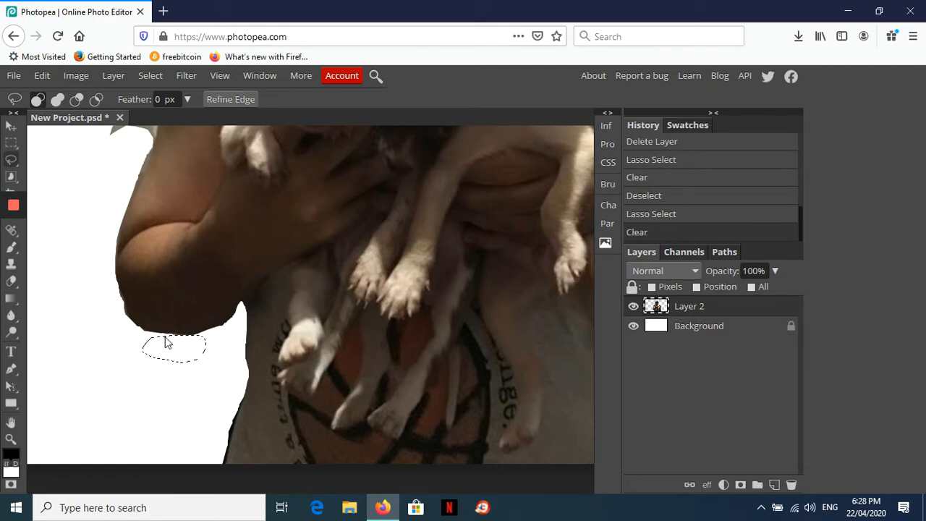
key(ctrl+d)
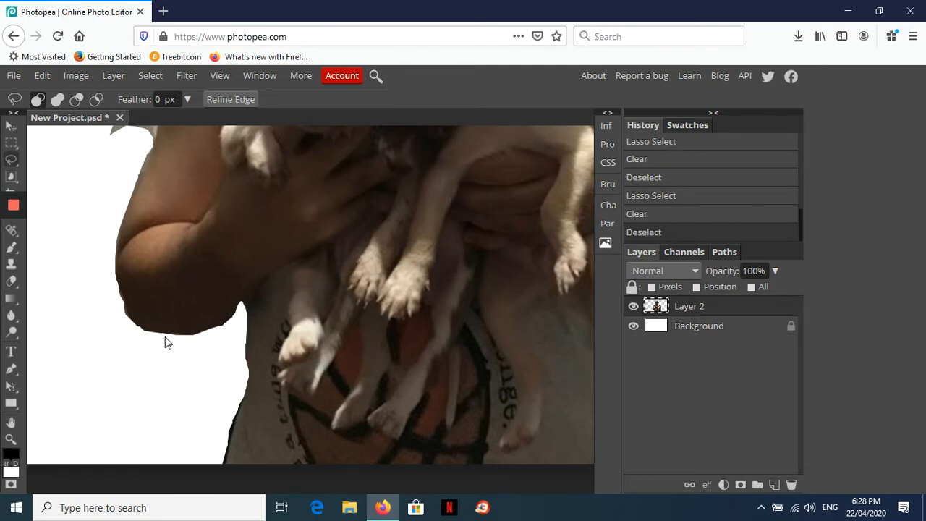
scroll(165, 338, up, 5)
scroll(165, 337, up, 3)
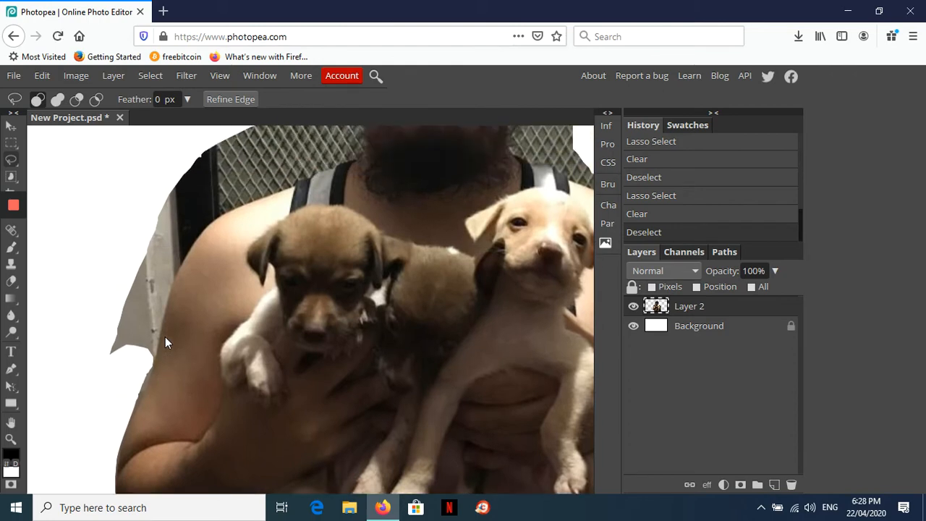
mouse_move(125, 419)
mouse_down()
mouse_move(155, 363)
mouse_move(171, 277)
mouse_move(200, 221)
mouse_up()
key(ctrl+z)
key(ctrl+z)
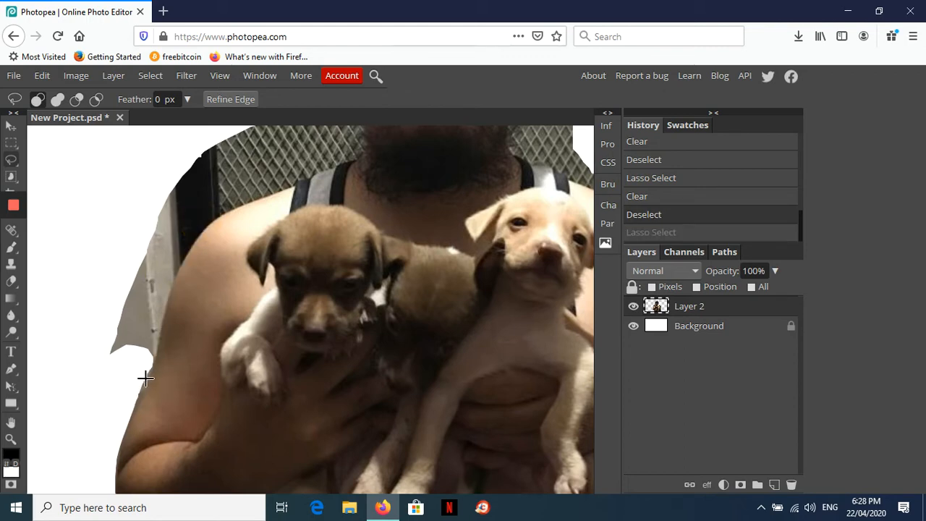
click(136, 393)
drag(137, 393, 165, 348)
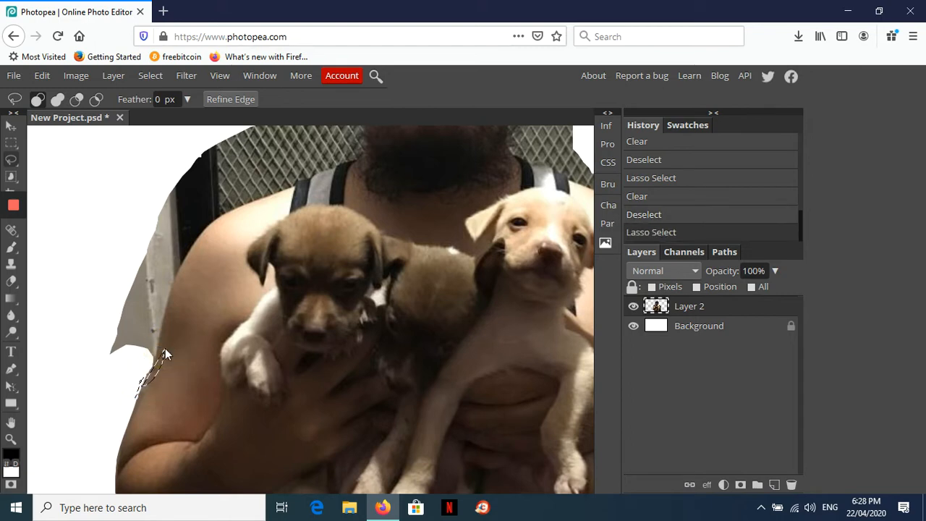
key(ctrl+z)
drag(135, 399, 145, 378)
key(ctrl+z)
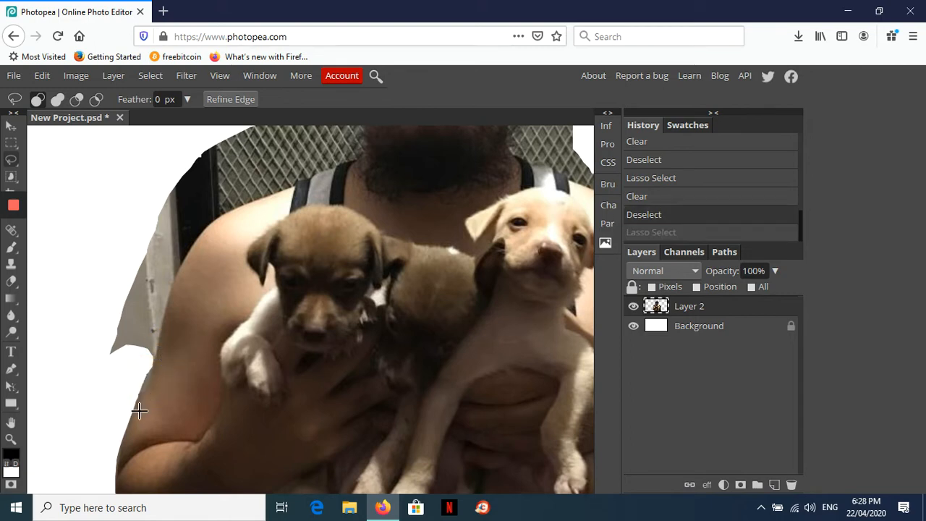
Lasso the leftover wall along the image-left upper arm up to the shoulder, clear it from Layer 2, and deselect
mouse_move(129, 413)
mouse_down()
mouse_move(156, 369)
mouse_move(190, 238)
mouse_move(213, 213)
mouse_move(90, 206)
mouse_move(68, 224)
mouse_move(82, 301)
mouse_move(128, 414)
mouse_up()
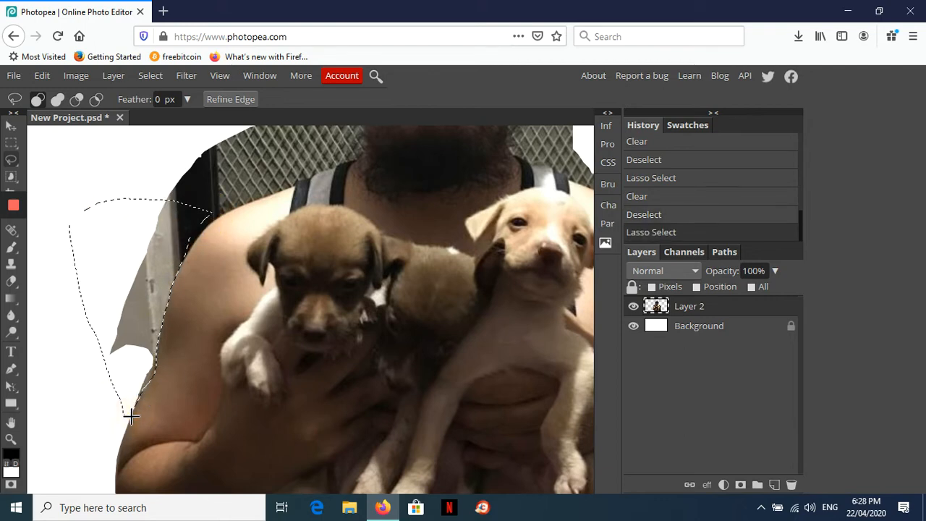
key(Delete)
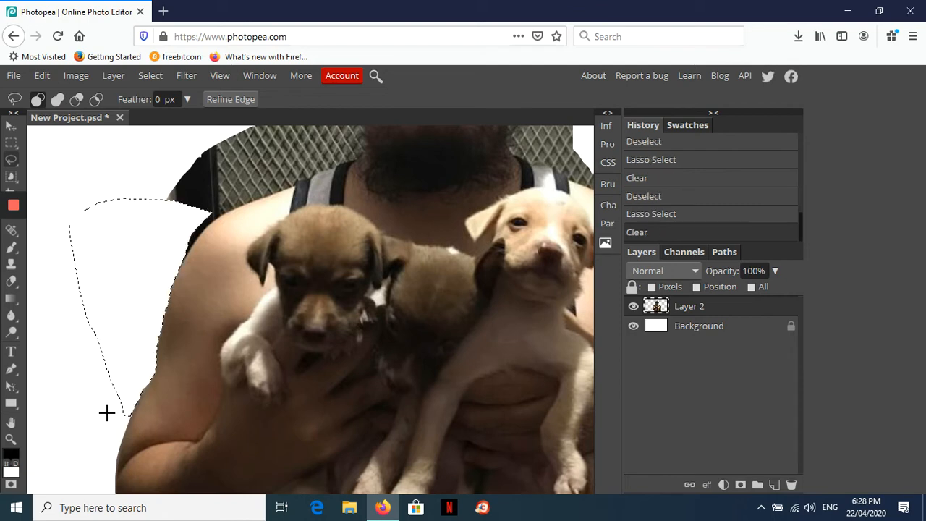
key(ctrl+d)
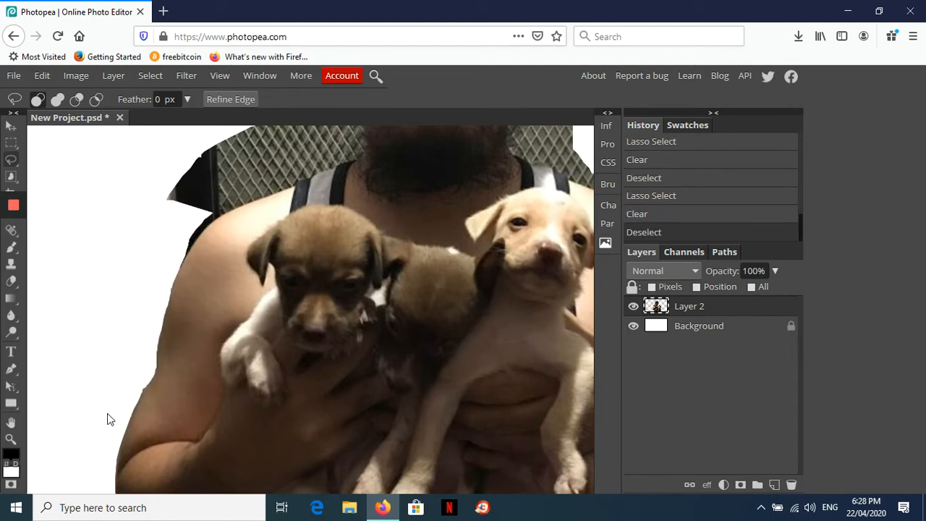
Lasso the leftover background above the image-left shoulder up to the tank-top strap, clear it from Layer 2, and deselect
scroll(107, 414, down, 3)
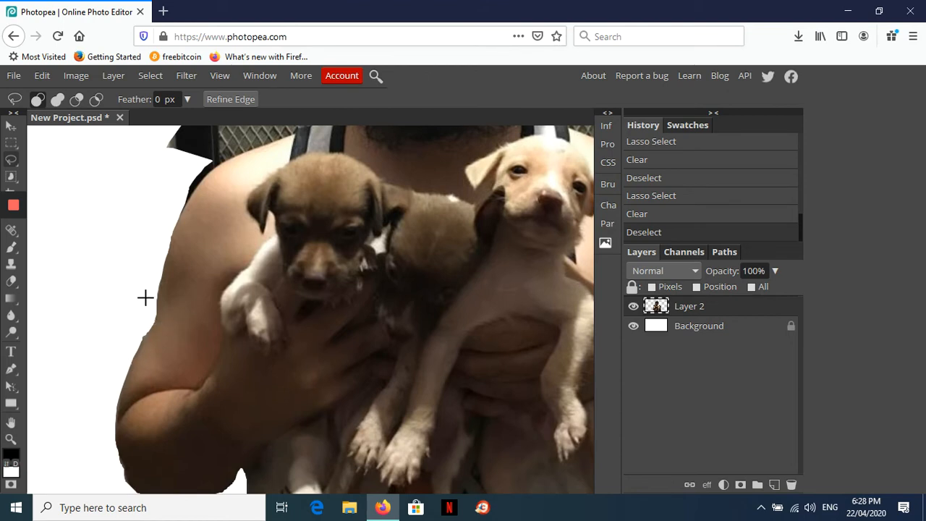
scroll(145, 298, up, 6)
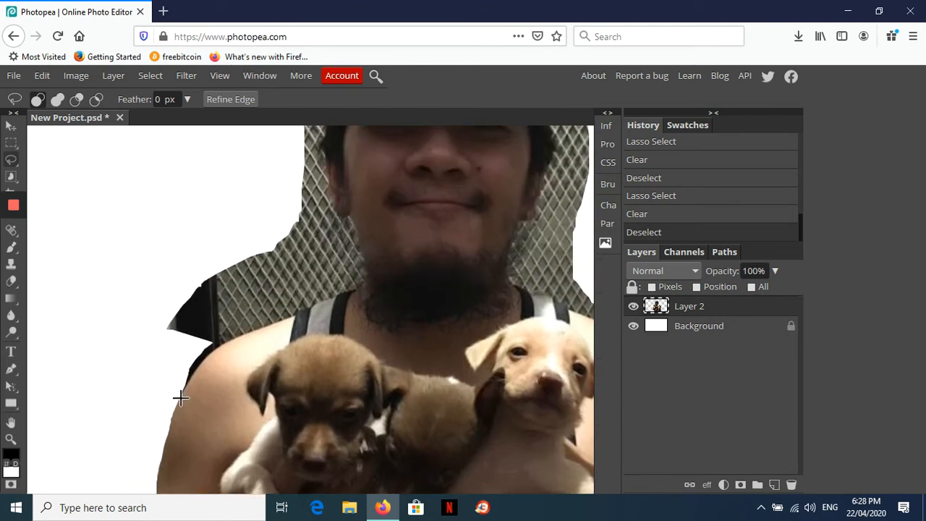
mouse_move(178, 392)
mouse_down()
mouse_move(208, 353)
mouse_move(295, 316)
mouse_move(309, 297)
mouse_move(304, 267)
mouse_move(243, 212)
mouse_move(178, 261)
mouse_move(142, 333)
mouse_move(159, 393)
mouse_move(189, 391)
mouse_up()
key(ctrl+z)
key(Delete)
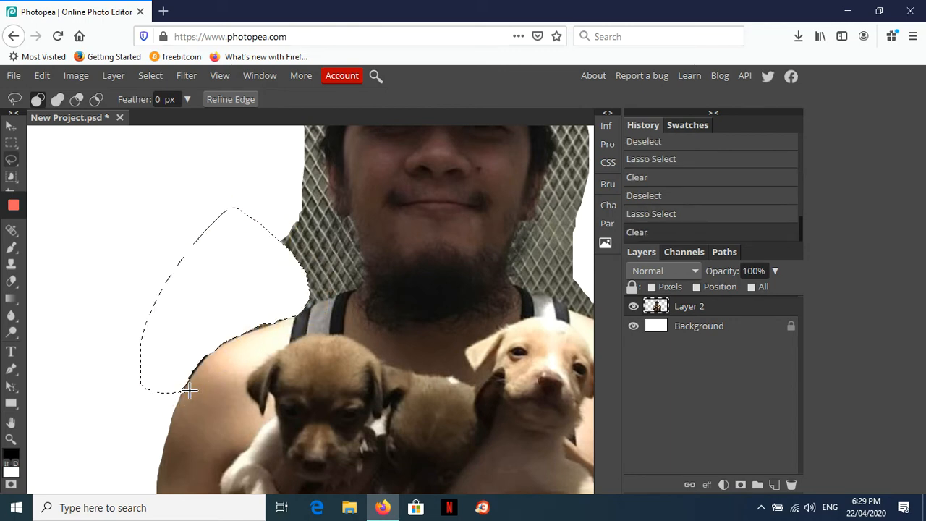
key(ctrl+d)
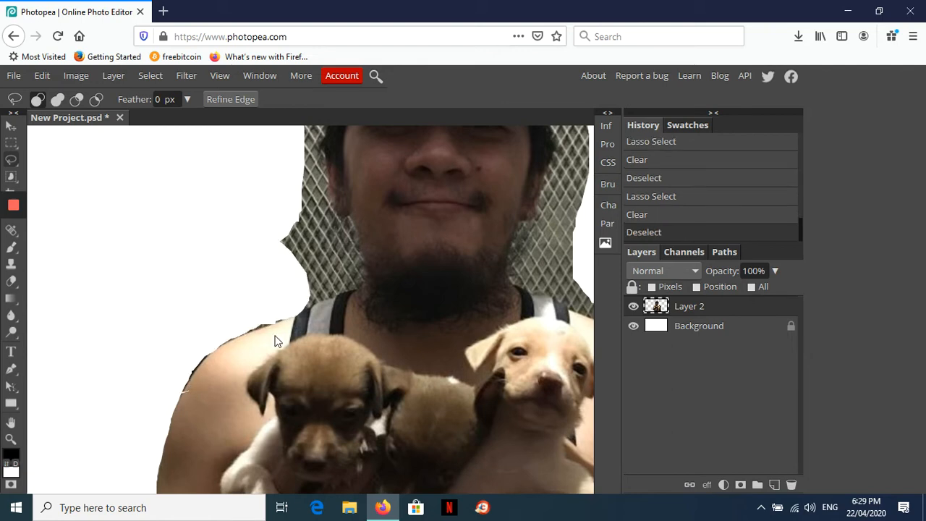
Lasso the leftover fence between the image-left tank-top strap and the jaw, clear it from Layer 2, and deselect
mouse_move(292, 312)
mouse_down()
mouse_move(353, 292)
mouse_move(369, 262)
mouse_up()
key(ctrl+z)
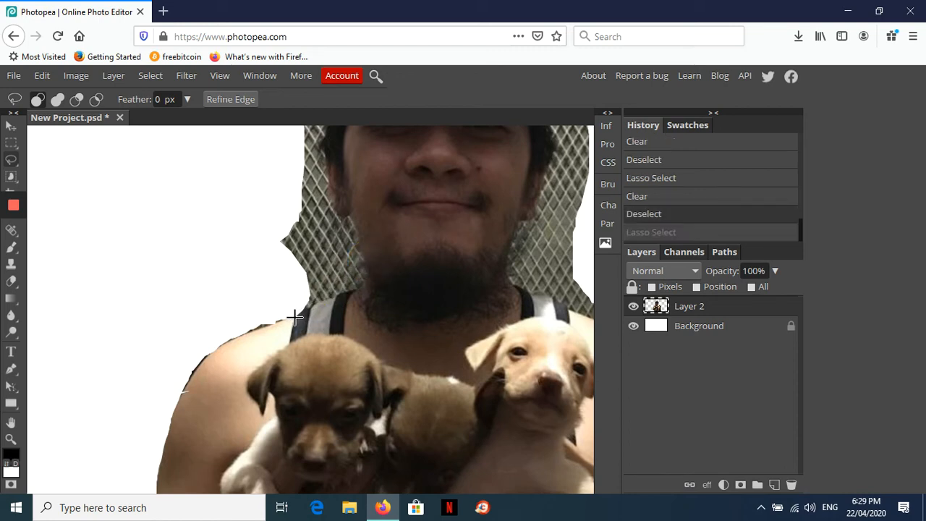
mouse_move(296, 311)
mouse_down()
mouse_move(363, 275)
mouse_move(342, 212)
mouse_move(276, 227)
mouse_move(220, 275)
mouse_move(239, 298)
mouse_move(297, 311)
mouse_up()
key(Delete)
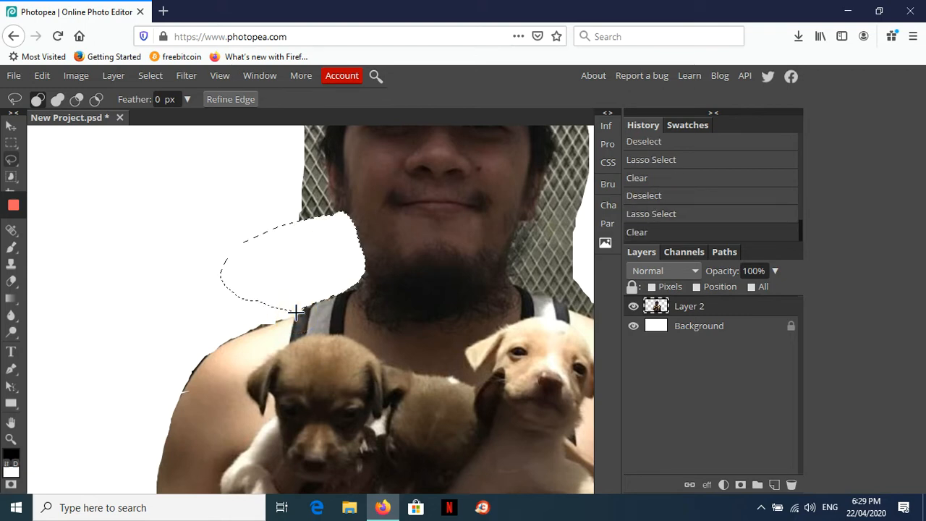
key(ctrl+d)
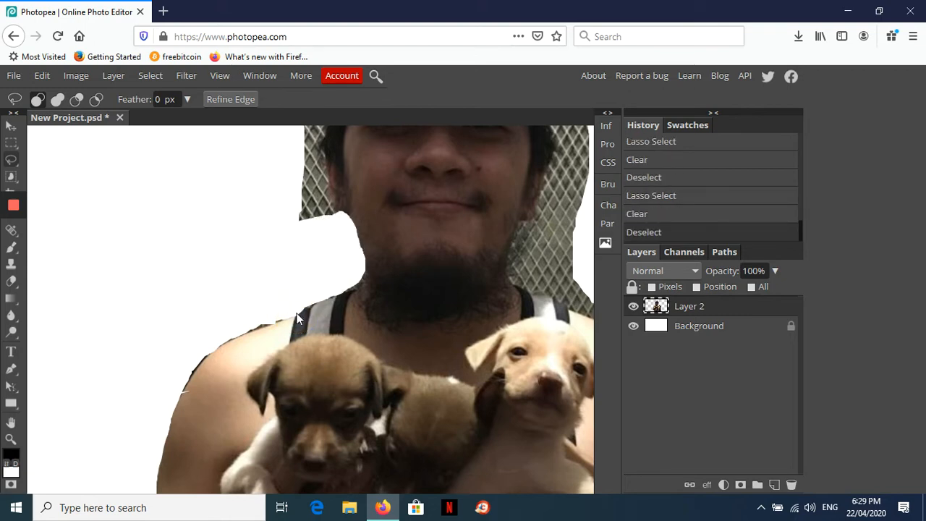
Lasso and clear the fence beside the image-left side of the face and cap, plus the small remnant beneath the ear
scroll(297, 318, up, 5)
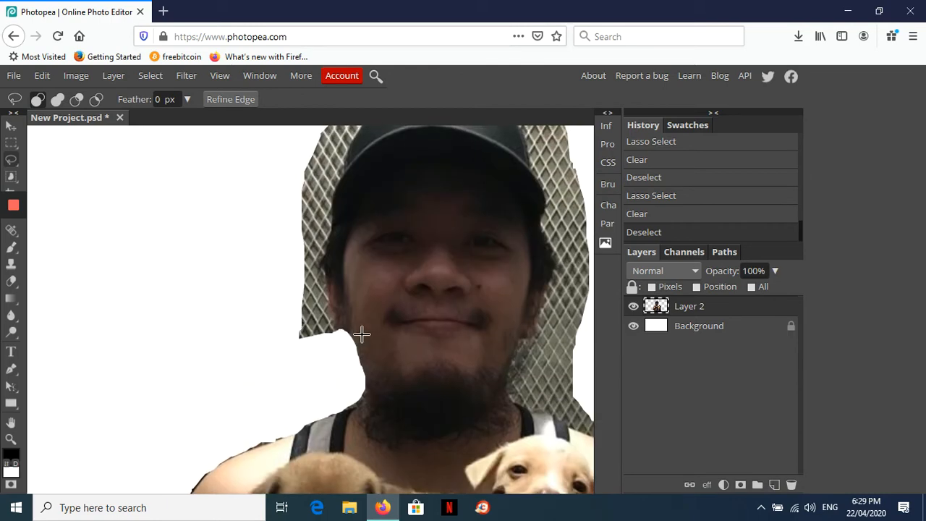
mouse_move(334, 335)
mouse_down()
mouse_move(338, 310)
mouse_move(325, 296)
mouse_move(323, 238)
mouse_move(354, 145)
mouse_move(301, 161)
mouse_move(264, 237)
mouse_move(272, 313)
mouse_move(304, 348)
mouse_move(333, 339)
mouse_up()
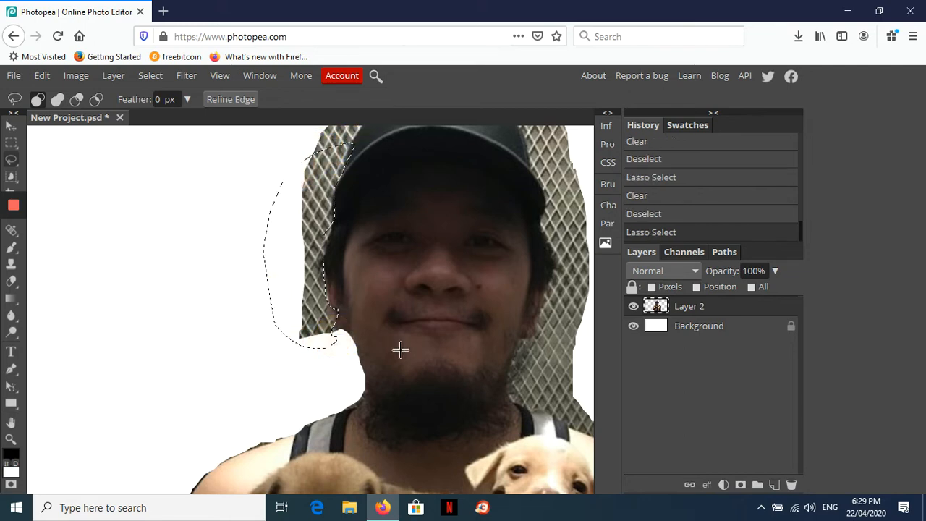
key(Delete)
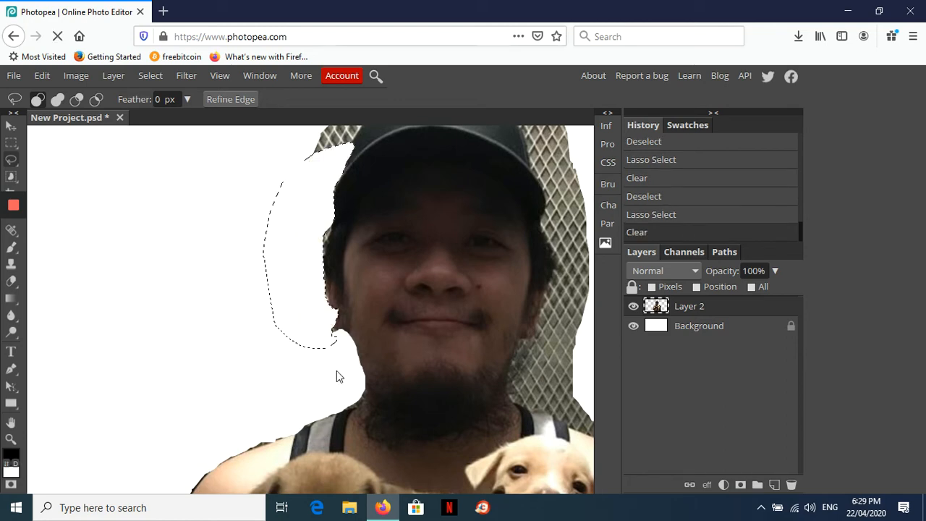
key(ctrl+d)
click(334, 314)
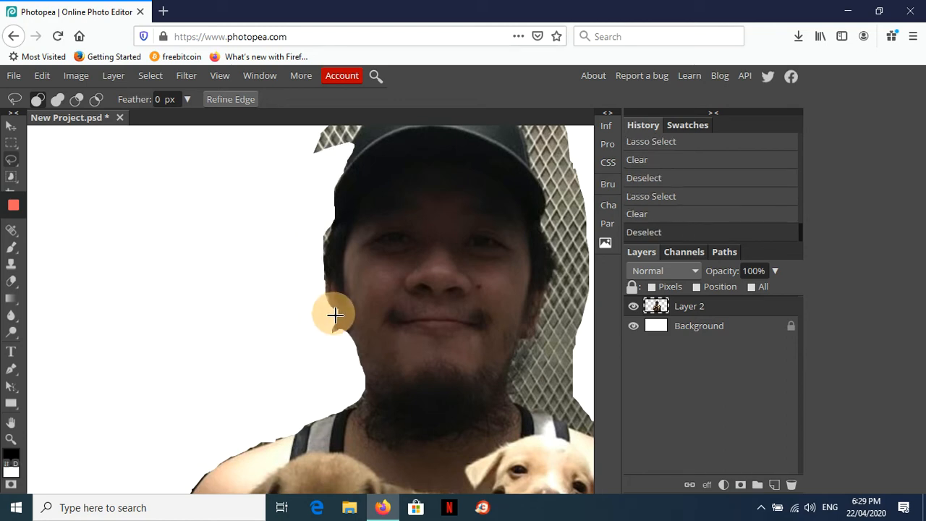
mouse_move(335, 314)
mouse_down()
mouse_move(339, 341)
mouse_move(323, 332)
mouse_move(329, 313)
mouse_up()
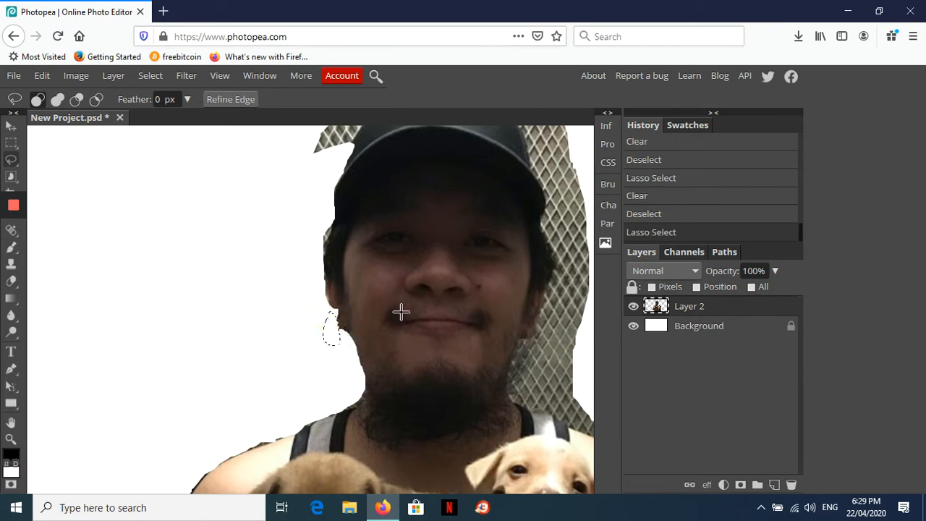
Lasso the fence around the image-left side of the cap up to its crown, clear it from Layer 2, and deselect
scroll(373, 325, up, 3)
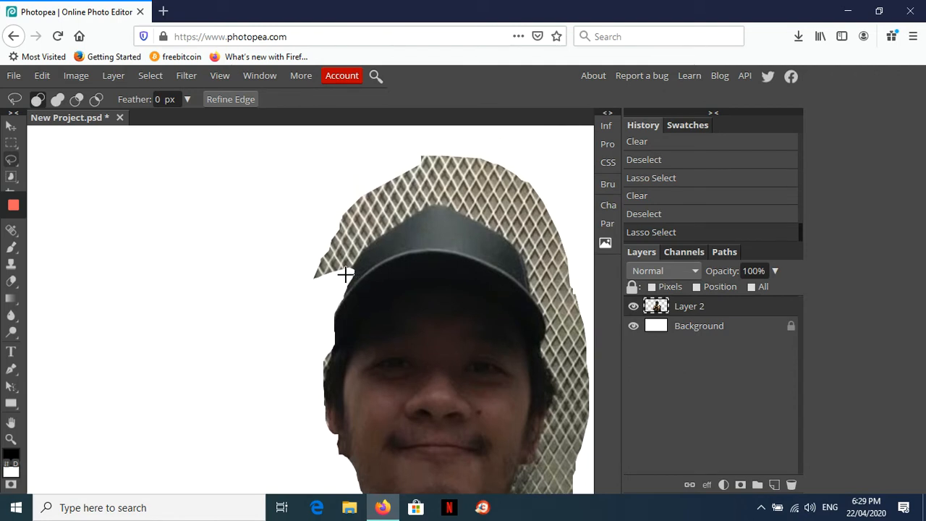
mouse_move(346, 273)
mouse_down()
mouse_move(460, 190)
mouse_move(494, 147)
mouse_move(441, 150)
mouse_move(333, 198)
mouse_move(322, 268)
mouse_move(336, 277)
mouse_move(354, 282)
mouse_move(348, 269)
mouse_move(374, 237)
mouse_move(466, 174)
mouse_move(418, 140)
mouse_move(385, 149)
mouse_move(293, 237)
mouse_move(279, 298)
mouse_move(311, 309)
mouse_move(349, 269)
mouse_up()
key(ctrl+z)
key(Delete)
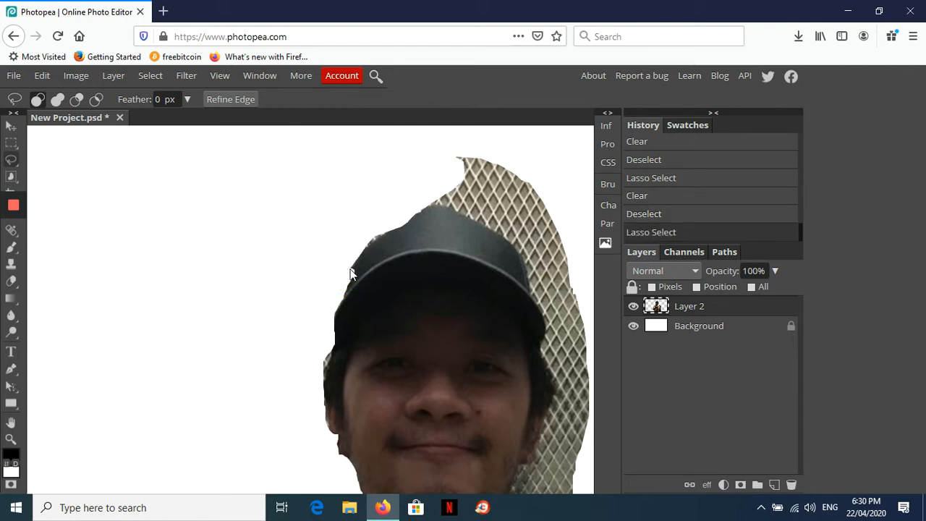
Lasso the dark background between the puppy's hanging hind leg and the image-right elbow, clear it from Layer 2, and deselect
scroll(350, 274, down, 5)
scroll(350, 273, right, 5)
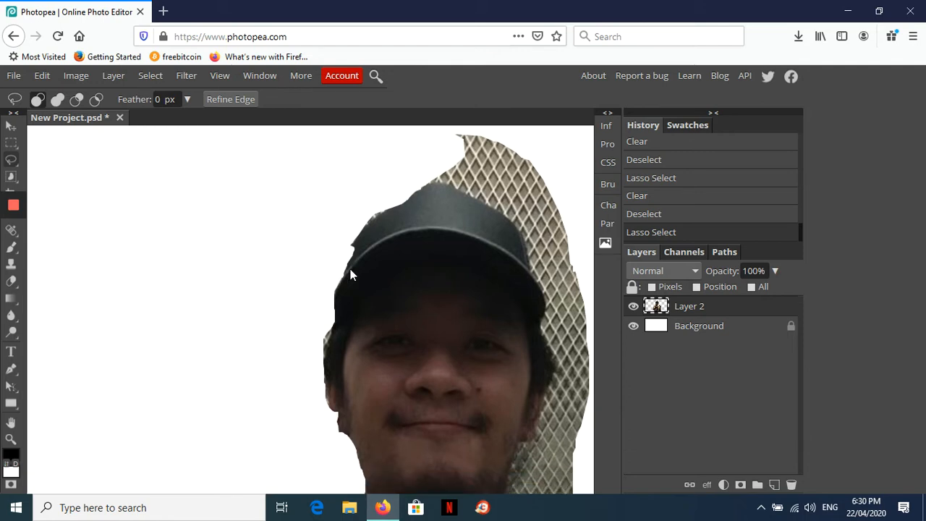
scroll(350, 275, down, 10)
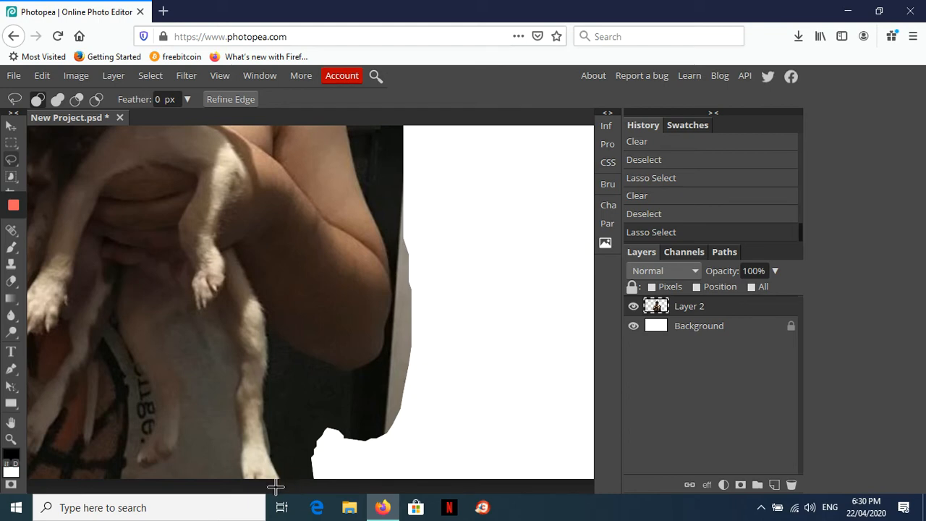
scroll(433, 288, up, 10)
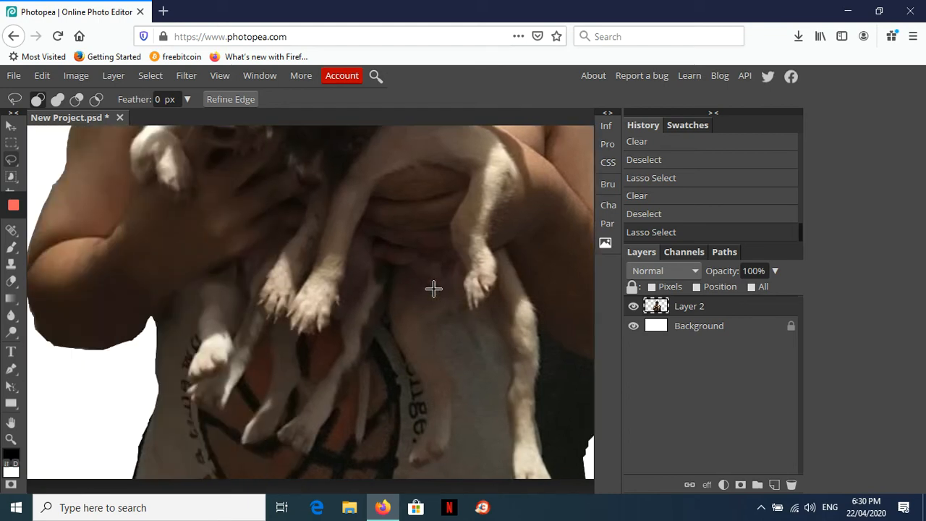
scroll(433, 289, down, 10)
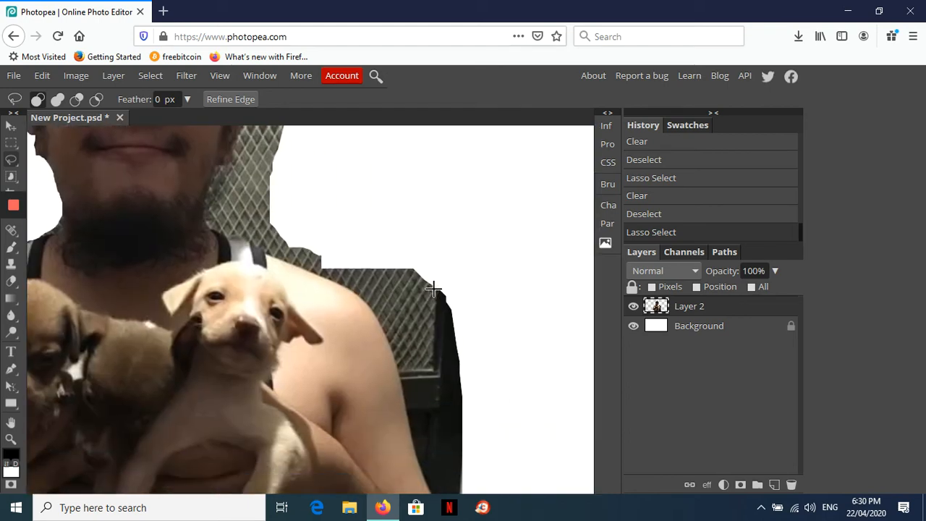
scroll(434, 289, up, 2)
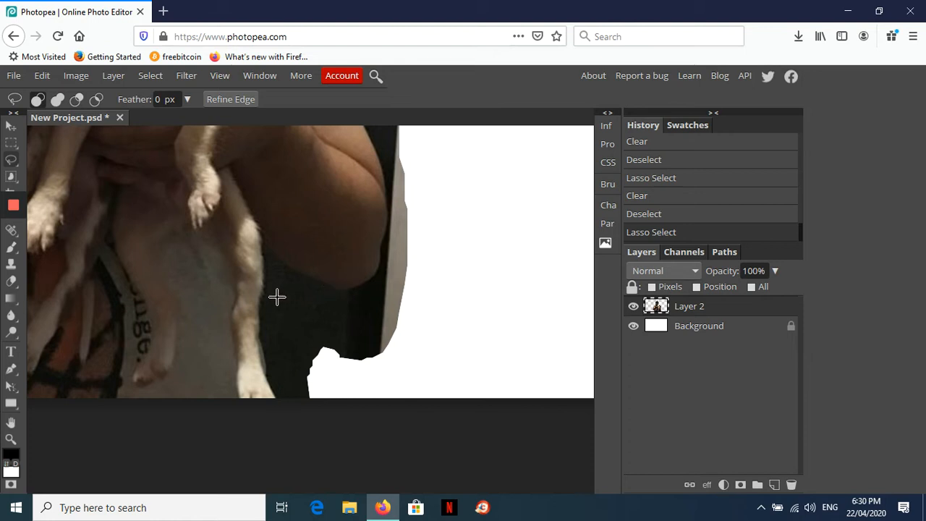
scroll(278, 297, left, 4)
scroll(277, 297, right, 3)
scroll(277, 296, up, 1)
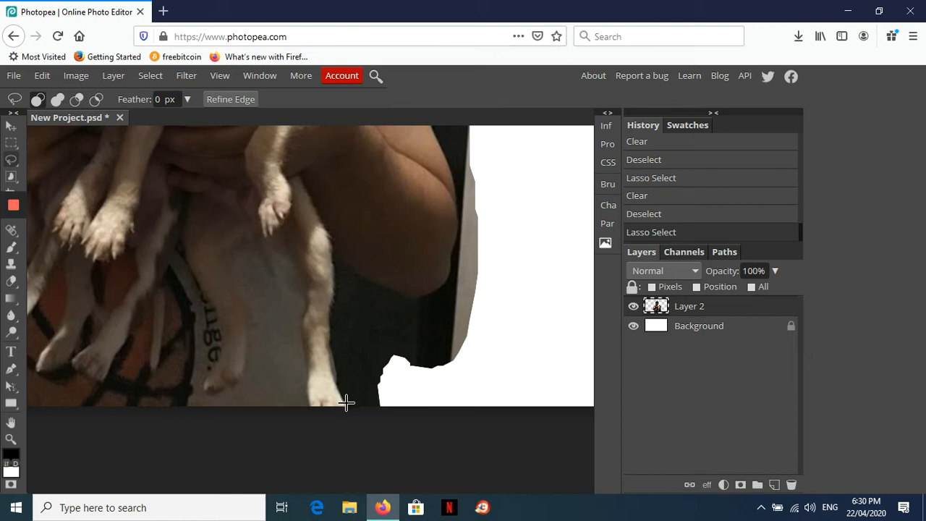
mouse_move(346, 413)
mouse_down()
mouse_move(330, 337)
mouse_move(340, 253)
mouse_move(349, 256)
mouse_move(366, 315)
mouse_move(395, 355)
mouse_up()
key(ctrl+z)
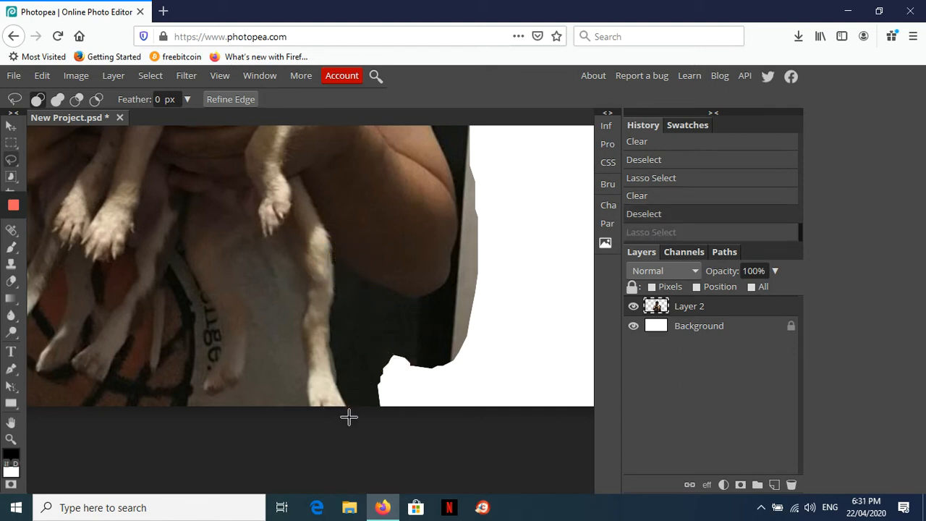
mouse_move(348, 416)
mouse_down()
mouse_move(329, 339)
mouse_move(341, 254)
mouse_move(404, 338)
mouse_move(443, 419)
mouse_move(366, 439)
mouse_up()
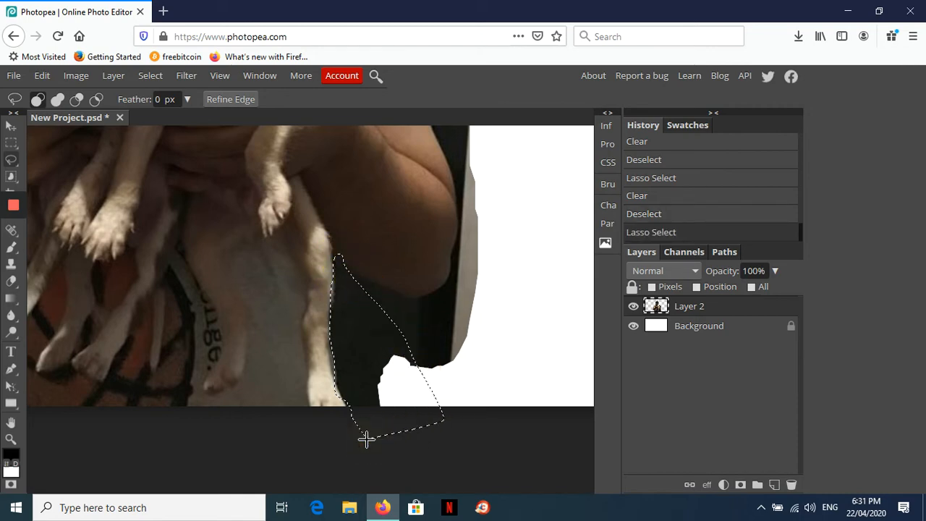
key(Delete)
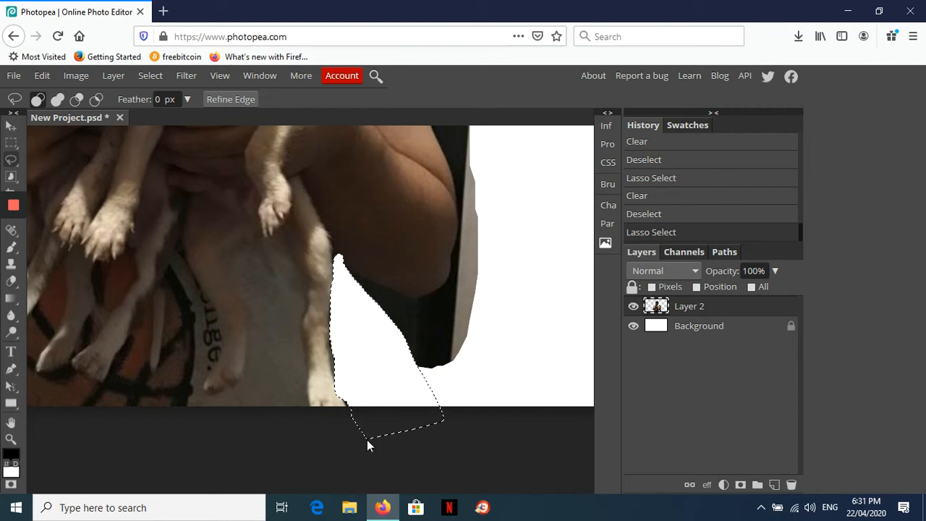
key(ctrl+d)
Lasso the remaining dark background beneath the image-right forearm and elbow, clear it from Layer 2, and deselect
mouse_move(519, 322)
mouse_down()
mouse_move(442, 400)
mouse_move(372, 360)
mouse_up()
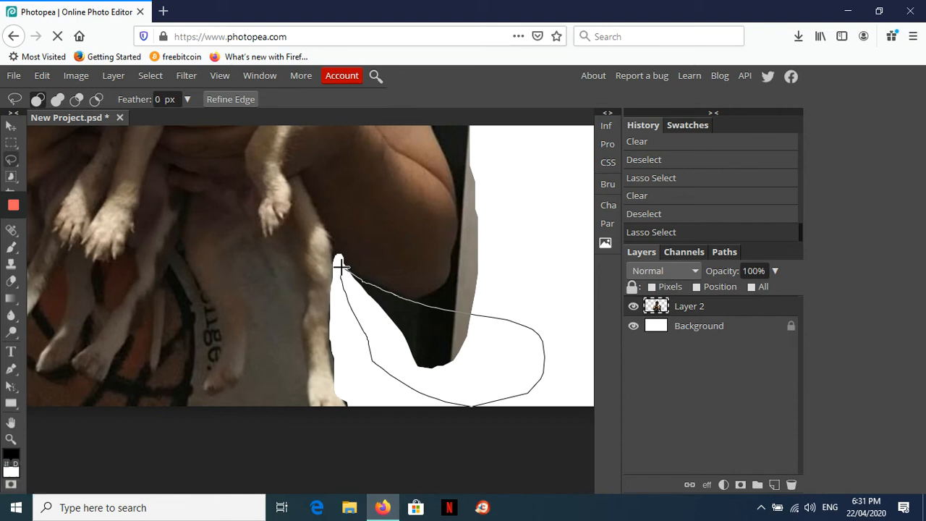
drag(340, 267, 340, 266)
key(Delete)
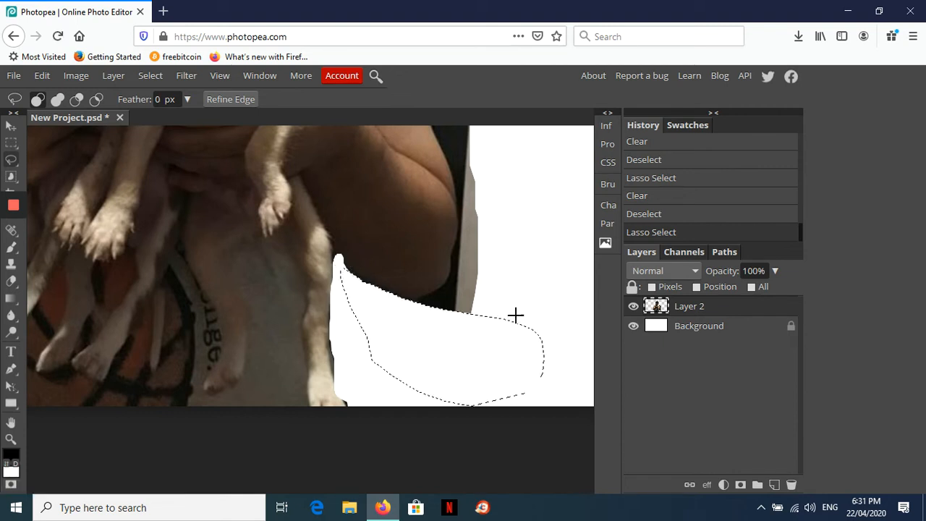
key(ctrl+d)
Lasso and clear the leftover background under the tip of the image-right elbow in two passes, trimming close to the skin
scroll(520, 307, up, 4)
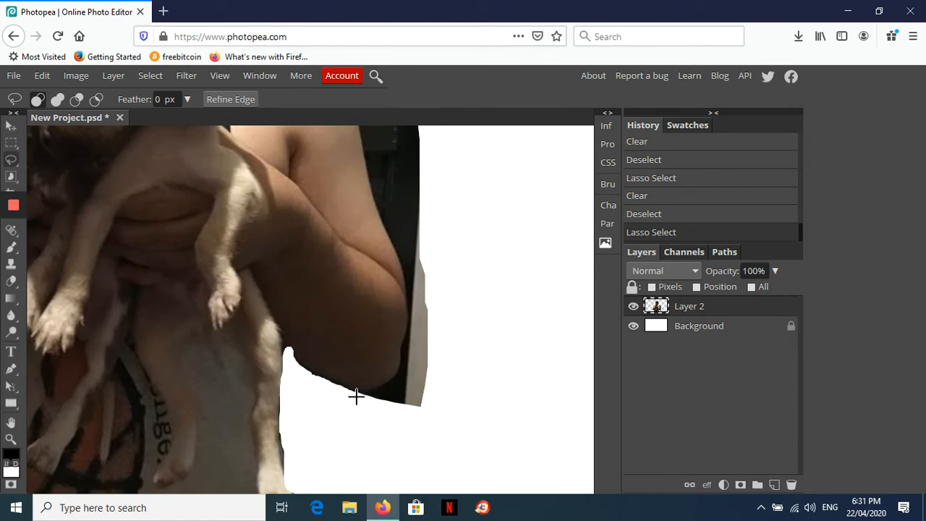
mouse_move(356, 396)
mouse_down()
mouse_move(448, 347)
mouse_move(465, 402)
mouse_move(380, 422)
mouse_move(357, 397)
mouse_up()
key(Delete)
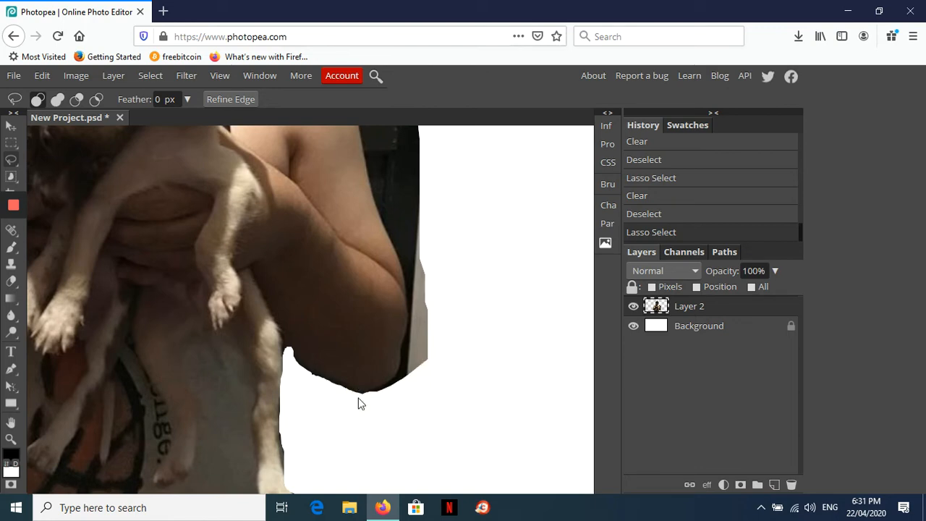
drag(373, 391, 408, 366)
key(ctrl+z)
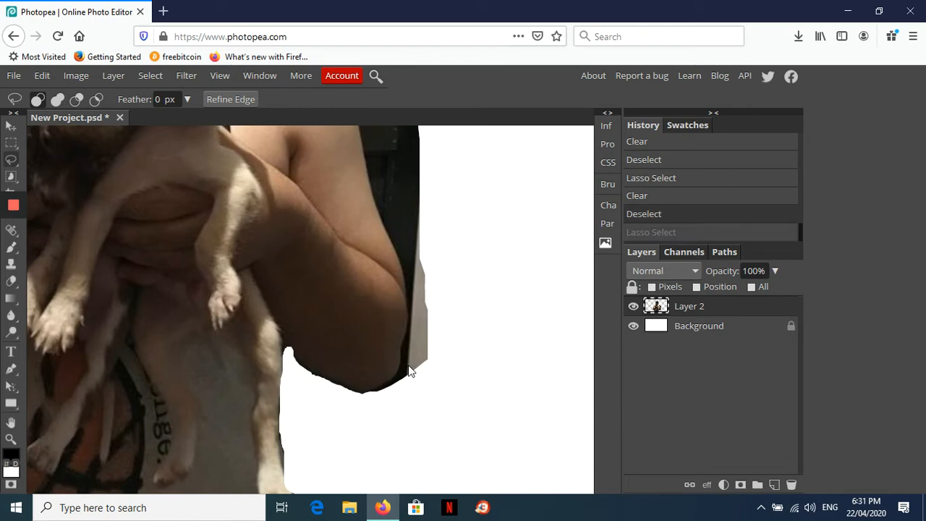
mouse_move(363, 390)
mouse_down()
mouse_move(440, 334)
mouse_move(455, 370)
mouse_move(395, 400)
mouse_move(369, 392)
mouse_up()
key(Delete)
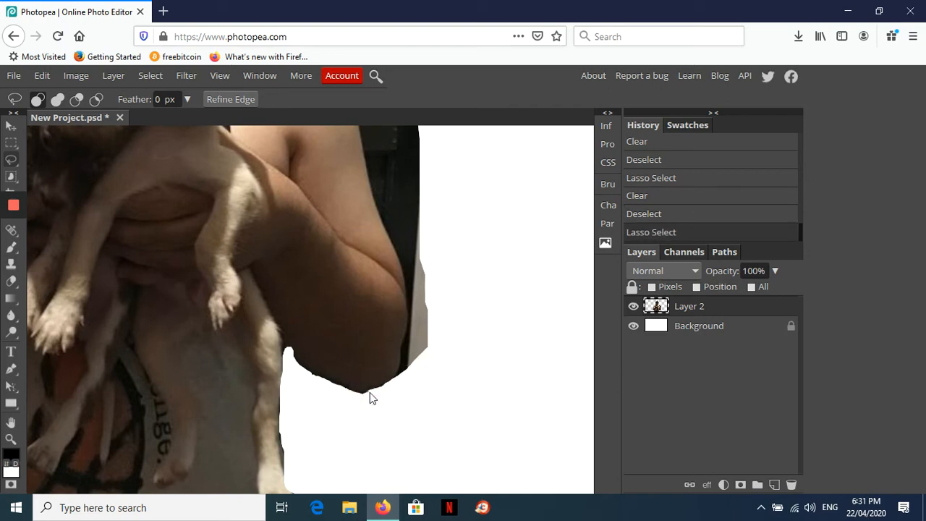
Lasso the dark and grey strip along the outer side of the image-right elbow and clear it from Layer 2
click(401, 379)
mouse_move(392, 385)
mouse_down()
mouse_move(428, 274)
mouse_move(451, 256)
mouse_move(455, 318)
mouse_move(390, 384)
mouse_up()
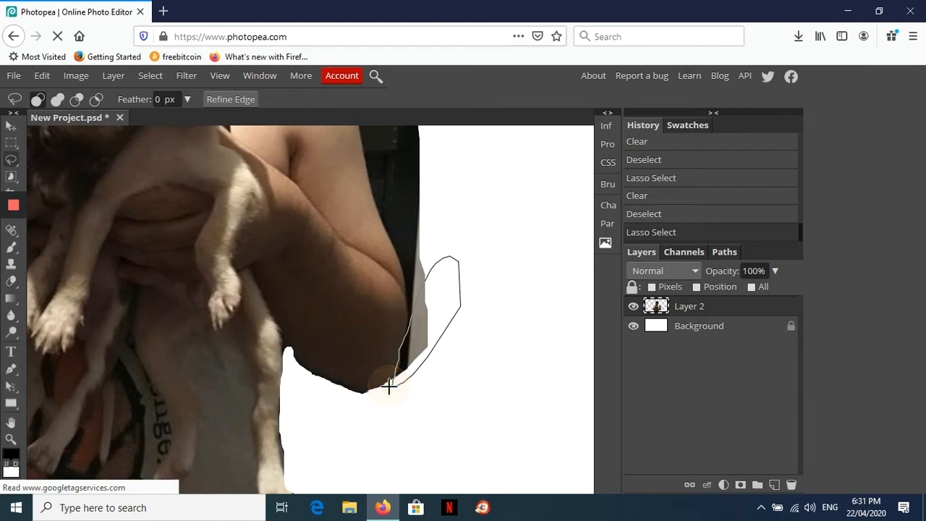
key(Delete)
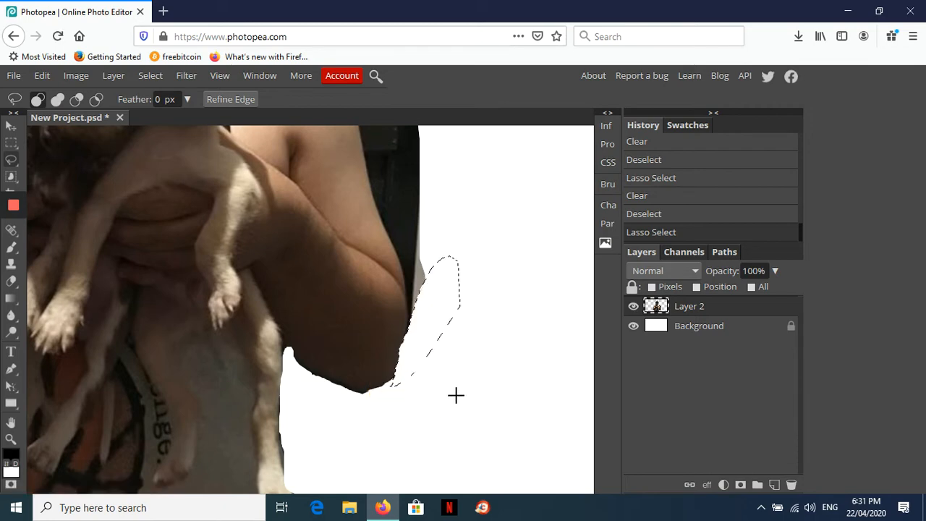
Lasso the dark background along the image-right upper arm from the elbow upward and clear it from Layer 2
scroll(457, 402, up, 3)
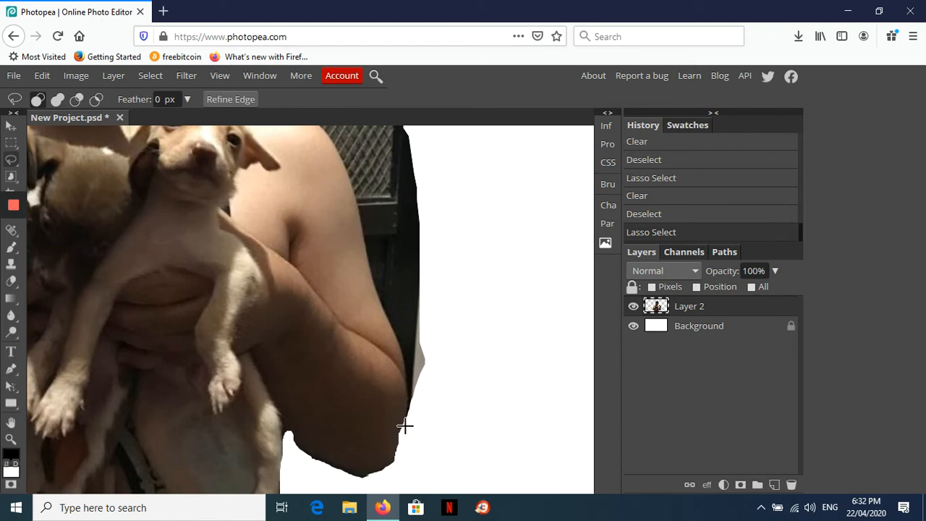
mouse_move(404, 427)
mouse_down()
mouse_move(402, 358)
mouse_move(364, 242)
mouse_up()
mouse_move(363, 232)
mouse_down()
mouse_move(407, 139)
mouse_move(494, 163)
mouse_move(440, 397)
mouse_move(426, 421)
mouse_move(403, 428)
mouse_up()
key(Delete)
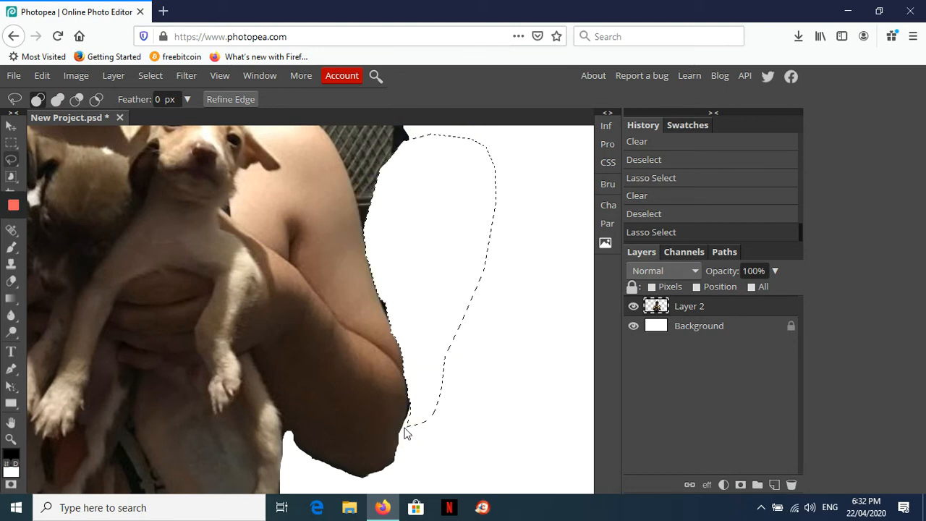
Switch to the Pen tool in Shape mode and set its fill to none
scroll(425, 328, up, 5)
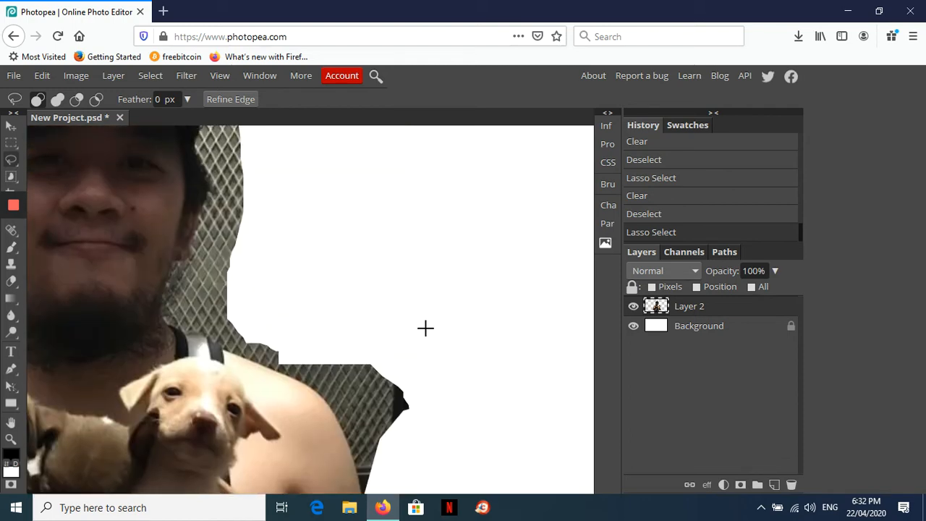
scroll(425, 328, down, 3)
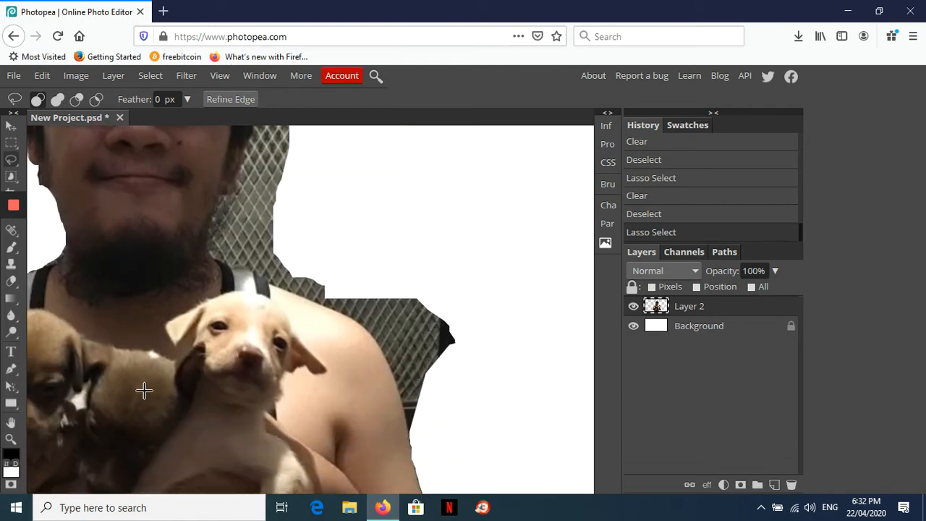
click(10, 371)
right_click(10, 371)
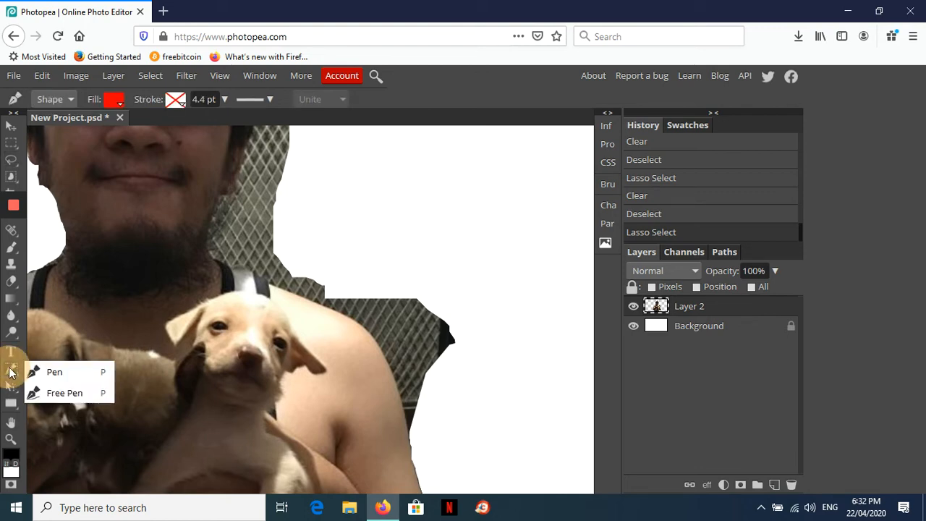
click(51, 372)
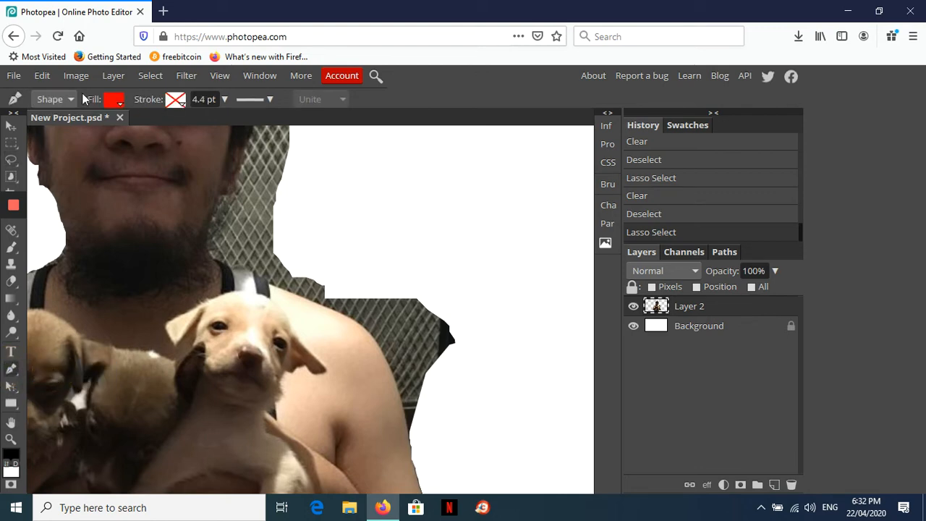
click(114, 98)
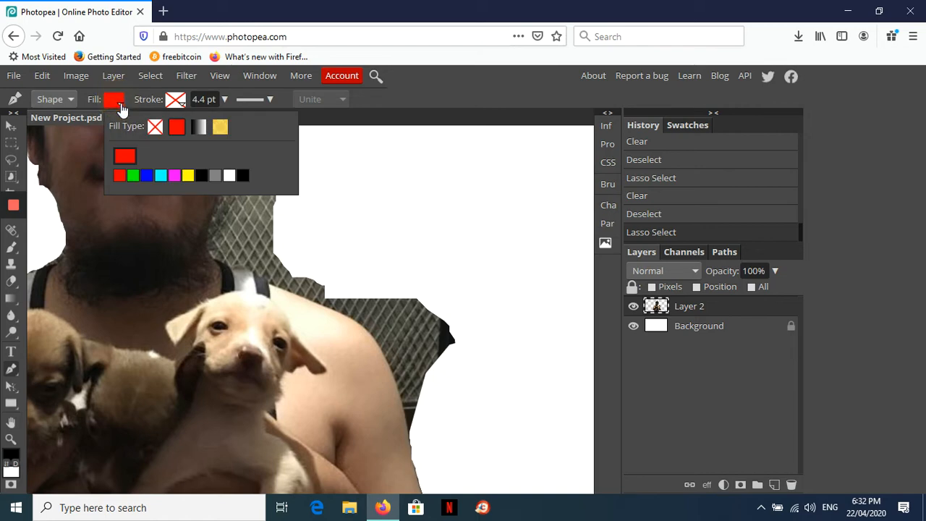
click(155, 127)
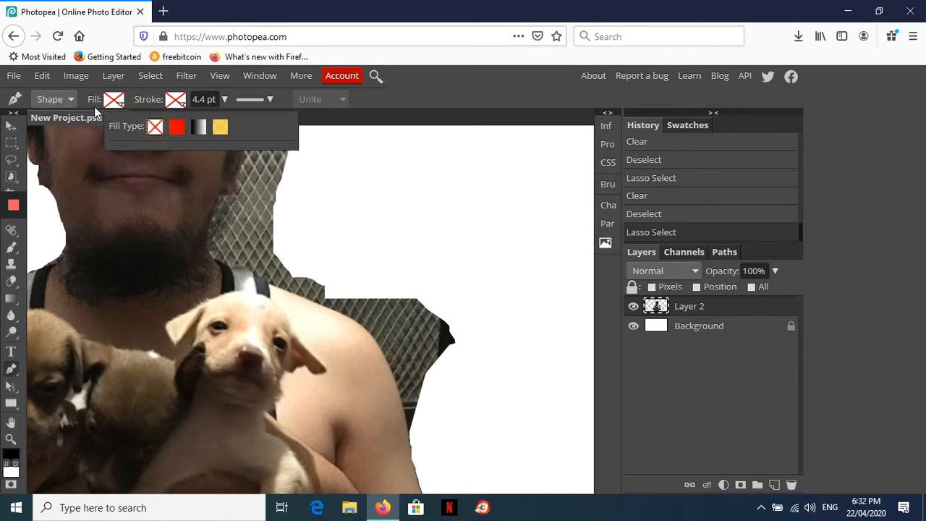
Switch the Pen tool to Path mode and trace a closed path around the mesh background beside the image-right shoulder
click(77, 101)
click(77, 101)
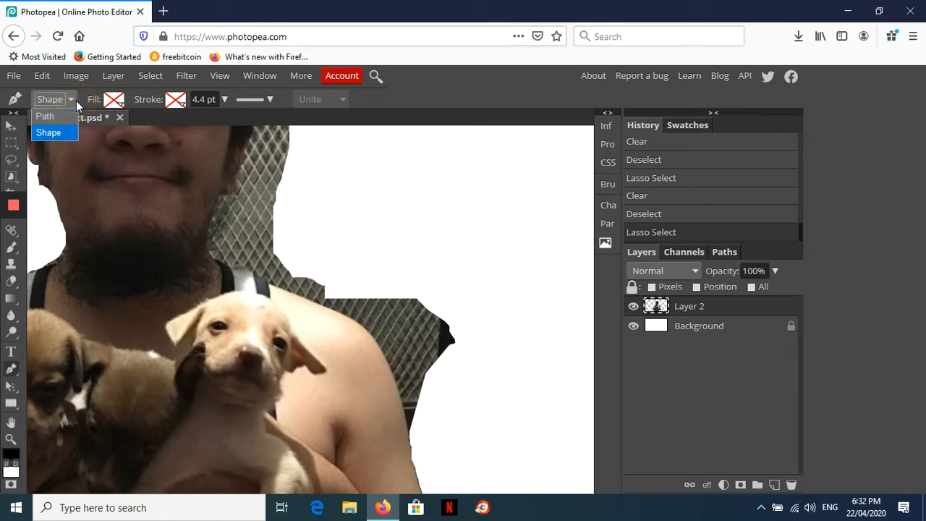
click(63, 113)
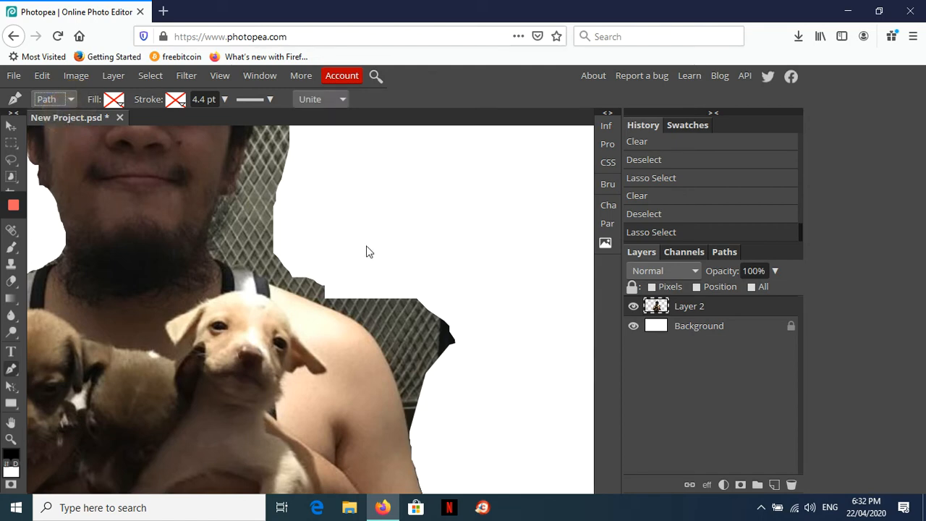
click(411, 438)
click(403, 402)
click(373, 336)
click(323, 306)
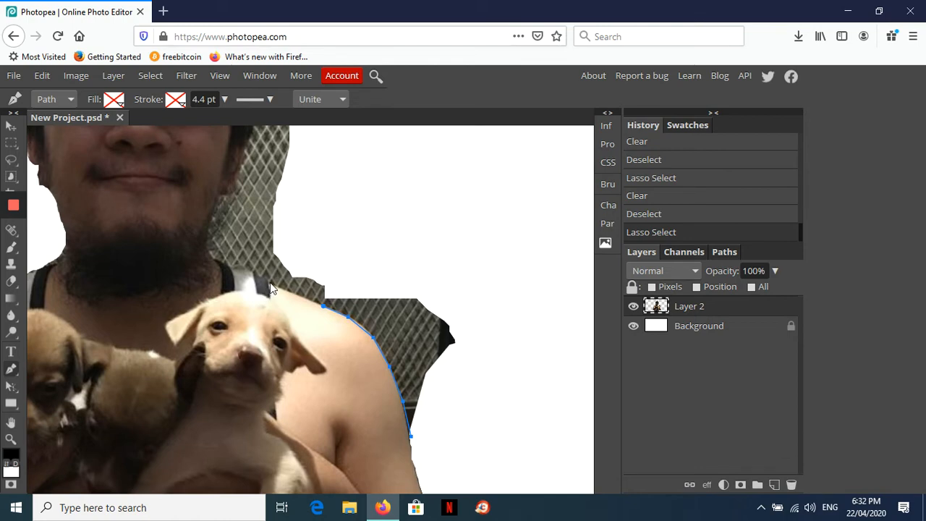
click(339, 225)
click(491, 313)
click(459, 428)
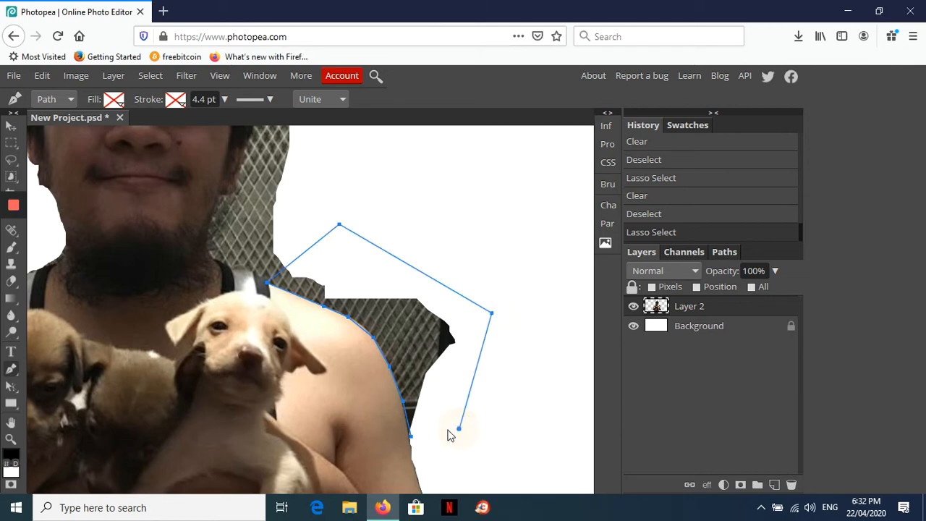
click(411, 437)
Try the Subtract and Exclude path operations on the shoulder path, undoing the extra anchor points added inside it
click(320, 100)
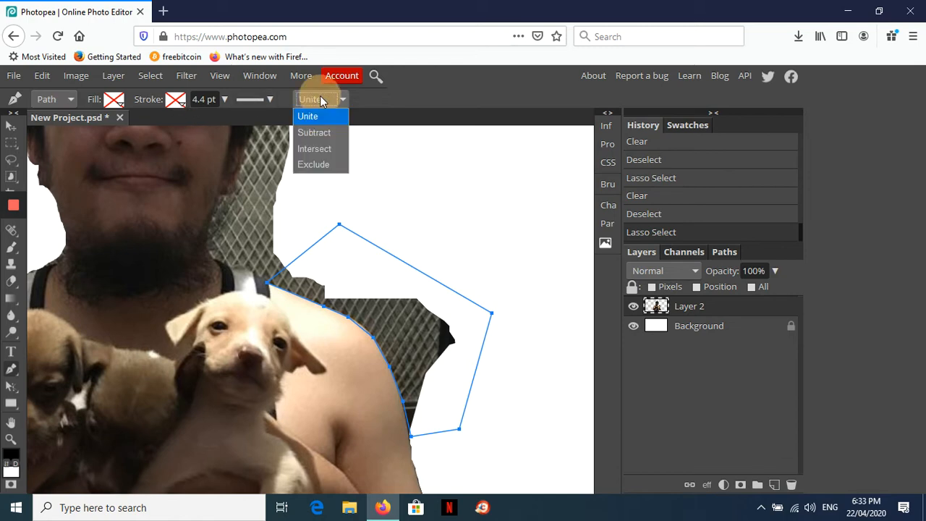
click(324, 132)
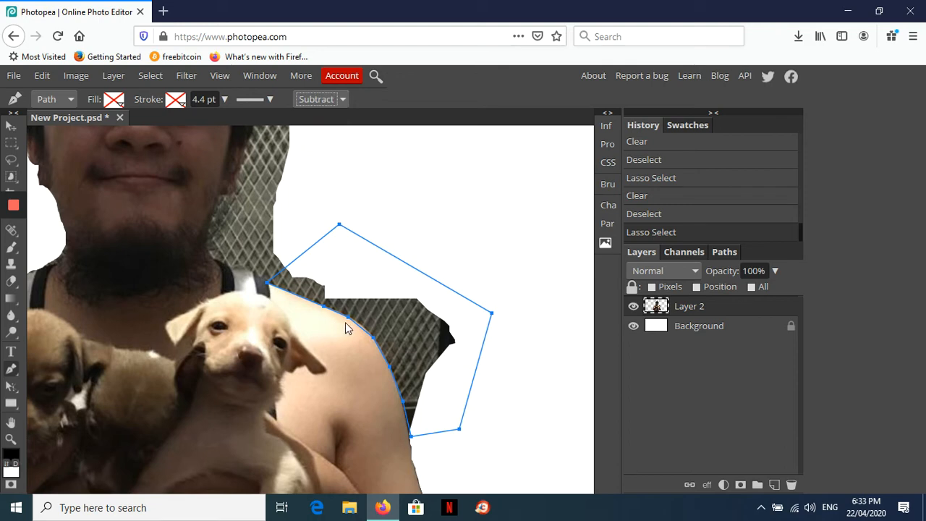
drag(410, 293, 456, 296)
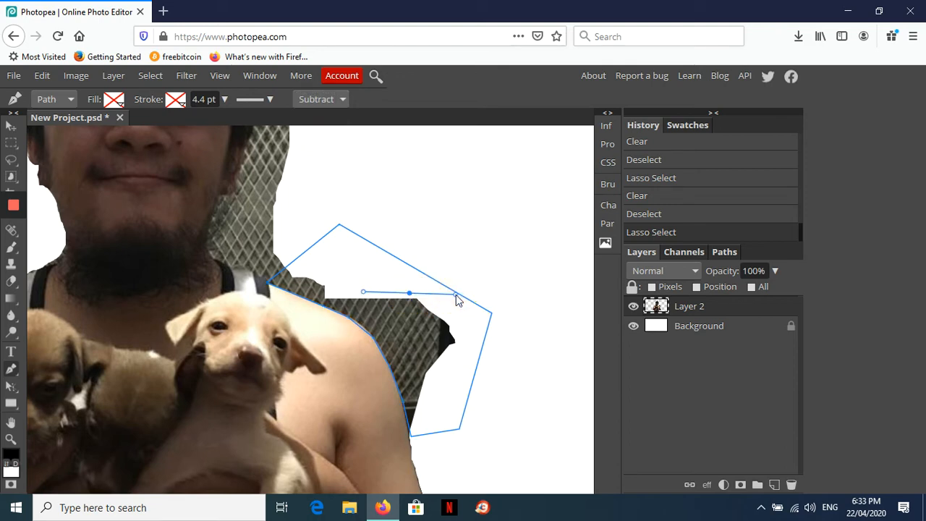
key(ctrl+z)
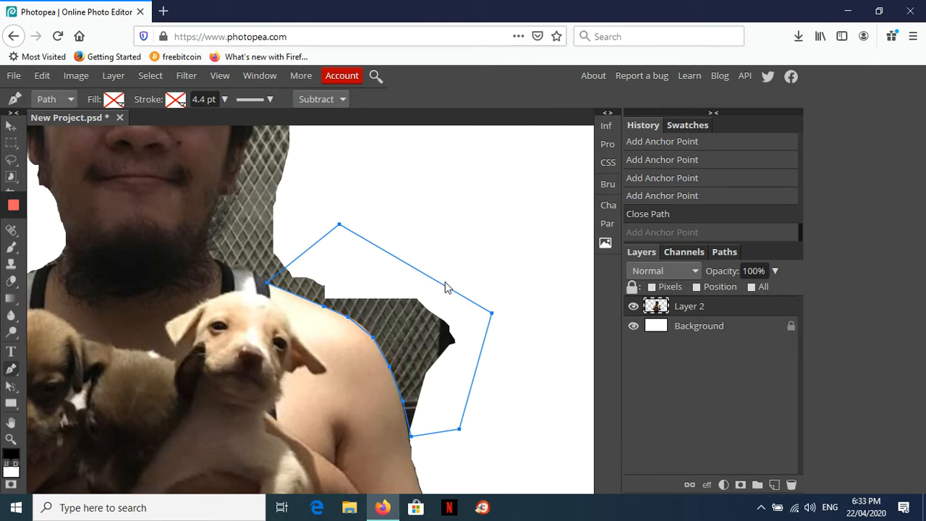
key(ctrl+d)
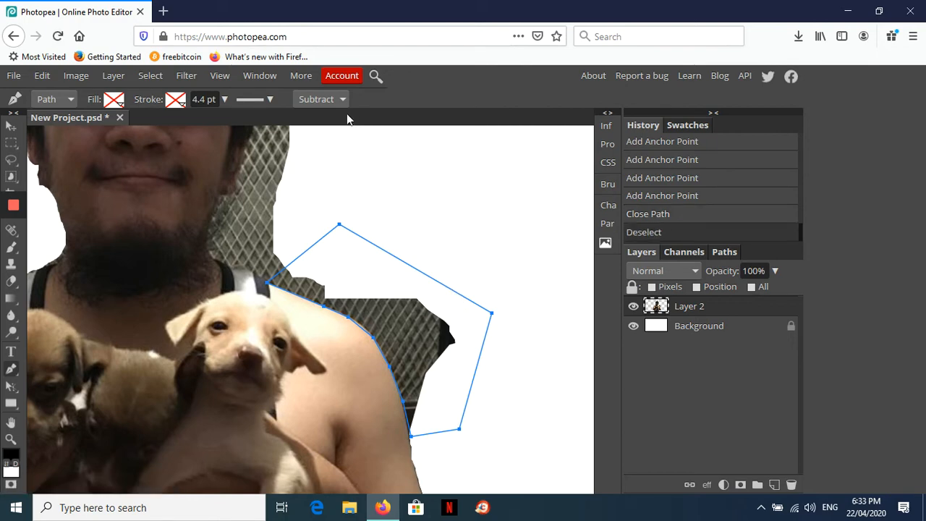
click(326, 103)
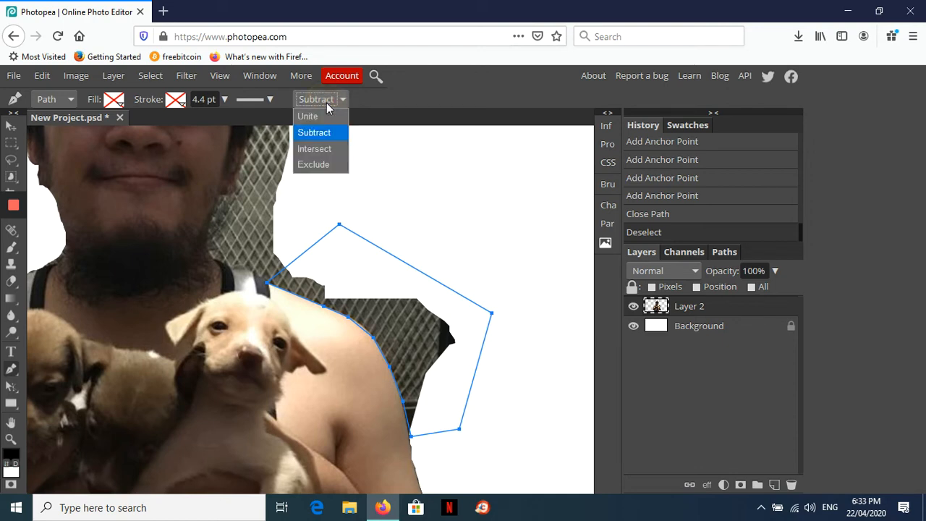
click(325, 164)
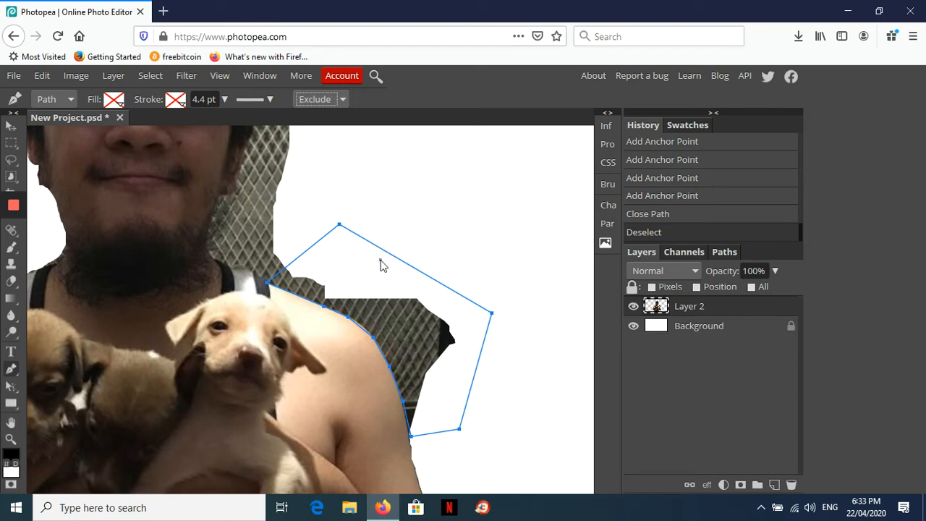
drag(379, 260, 423, 264)
key(ctrl+z)
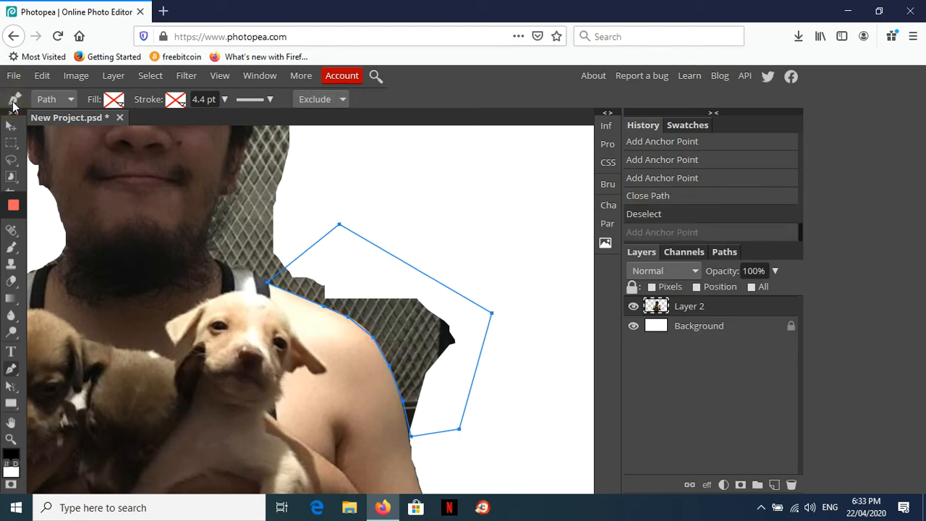
click(69, 100)
click(69, 101)
click(424, 319)
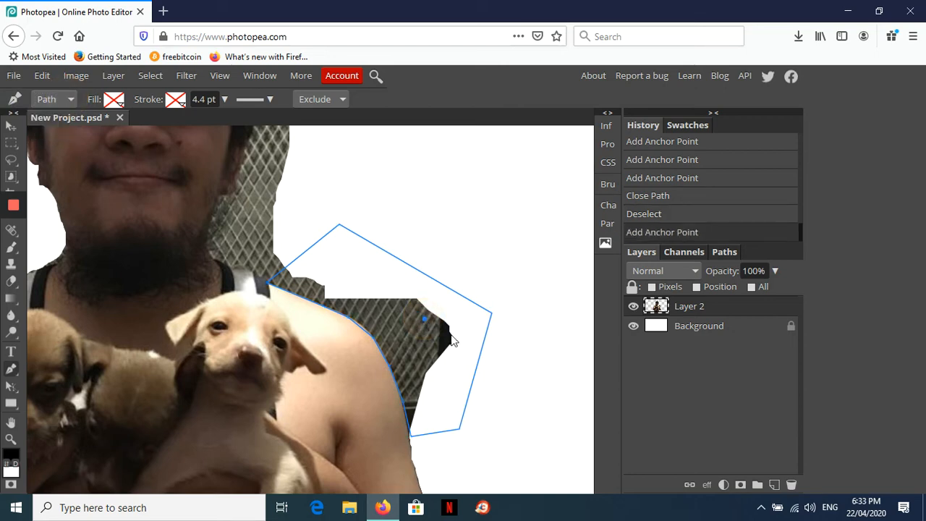
key(ctrl+z)
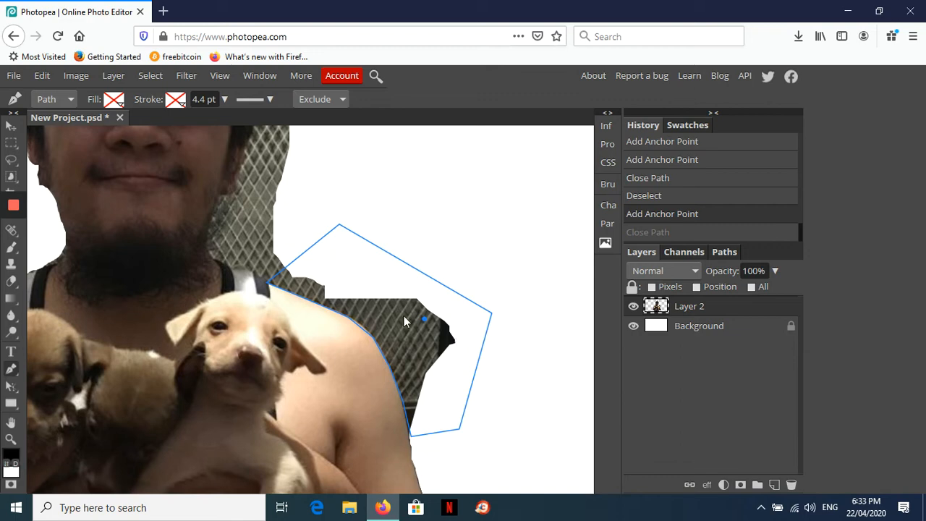
Return to the Lasso tool and undo the entire pen path around the image-right shoulder
click(11, 159)
key(ctrl+z)
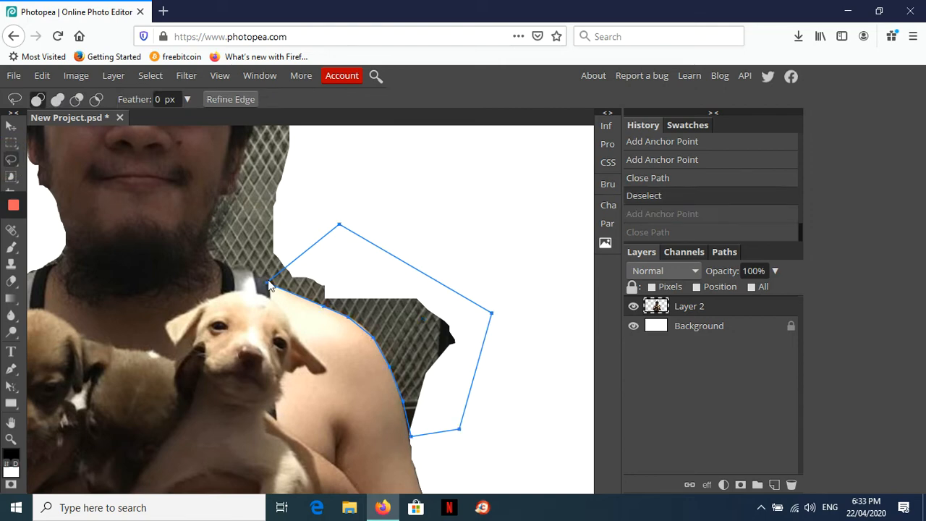
key(ctrl+z)
key(ctrl+z)
key(ctrl+z)
key(ctrl+z)
key(ctrl+z)
key(ctrl+z)
key(ctrl+z)
key(ctrl+z)
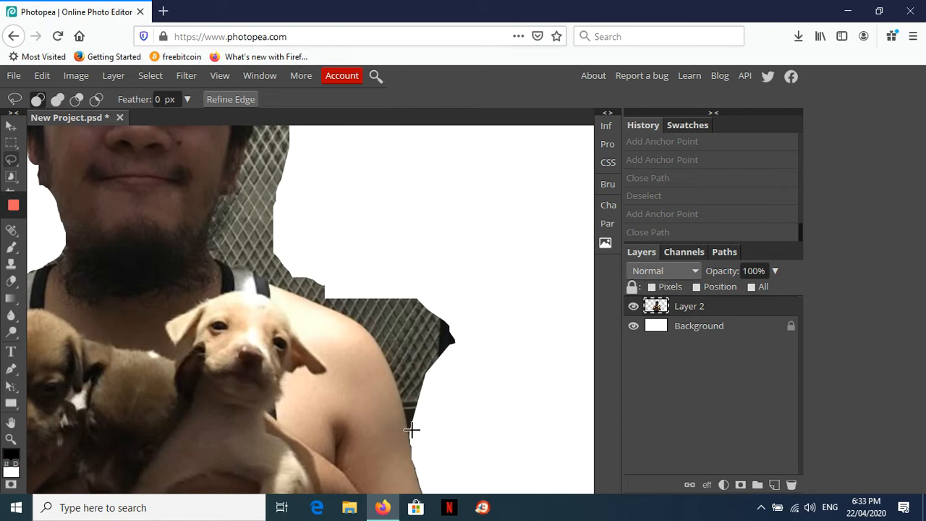
Lasso and clear the background above the image-right upper arm and shoulder in two passes, trimming close to the skin
mouse_move(408, 443)
mouse_down()
mouse_move(373, 325)
mouse_move(370, 277)
mouse_move(518, 342)
mouse_move(489, 397)
mouse_move(410, 434)
mouse_up()
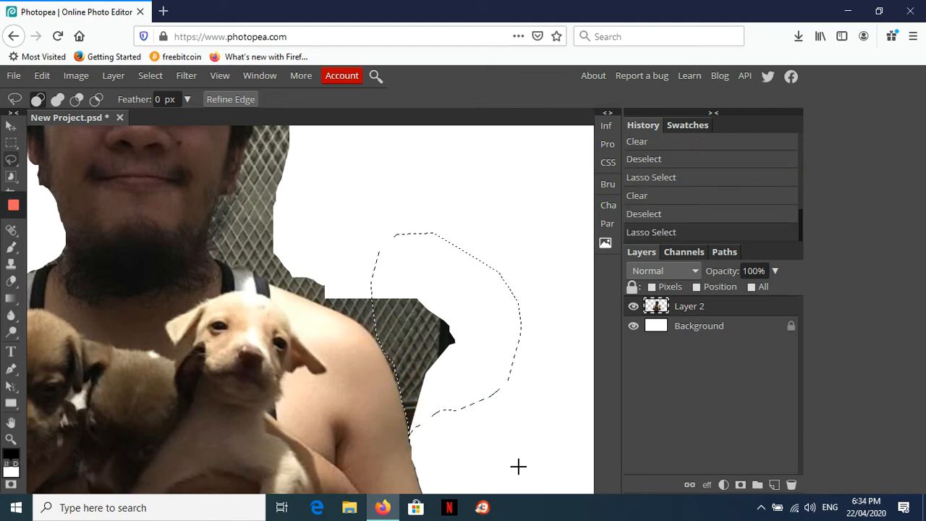
key(Delete)
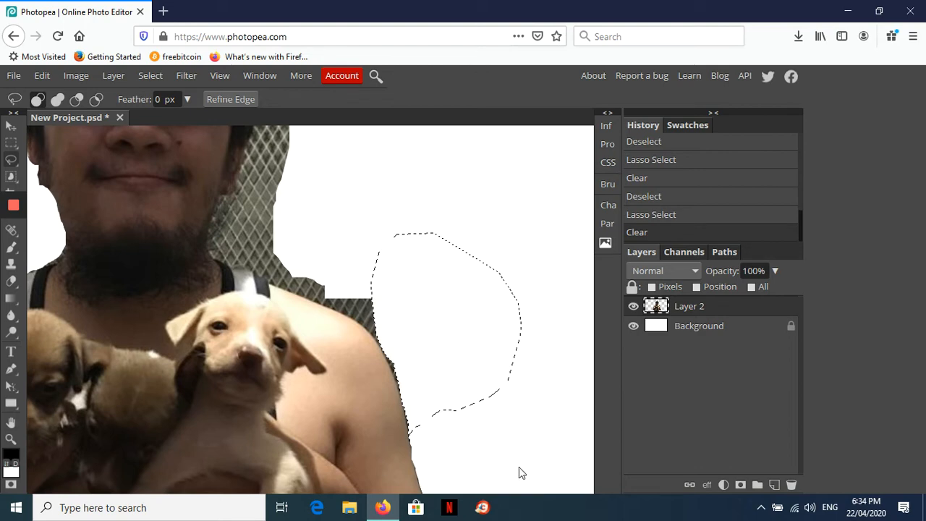
key(ctrl+d)
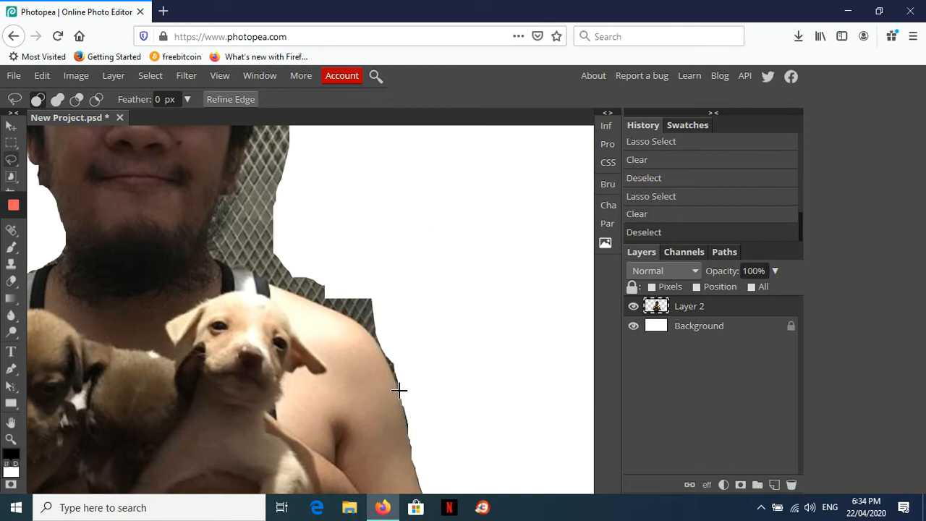
mouse_move(397, 391)
mouse_down()
mouse_move(365, 325)
mouse_move(302, 291)
mouse_move(302, 256)
mouse_move(463, 299)
mouse_move(458, 371)
mouse_move(406, 423)
mouse_up()
key(Delete)
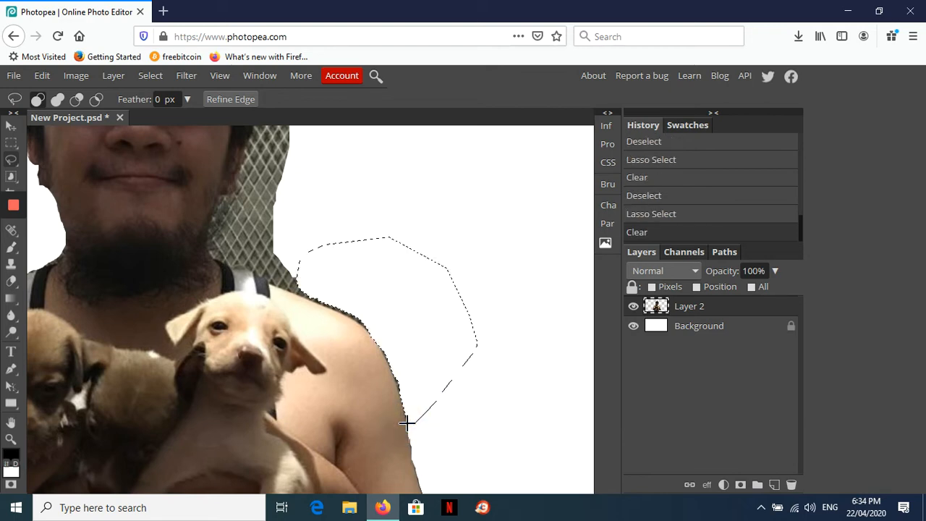
key(ctrl+d)
Lasso the mesh background between the image-right shoulder and the side of the neck and clear it from Layer 2
scroll(410, 272, left, 3)
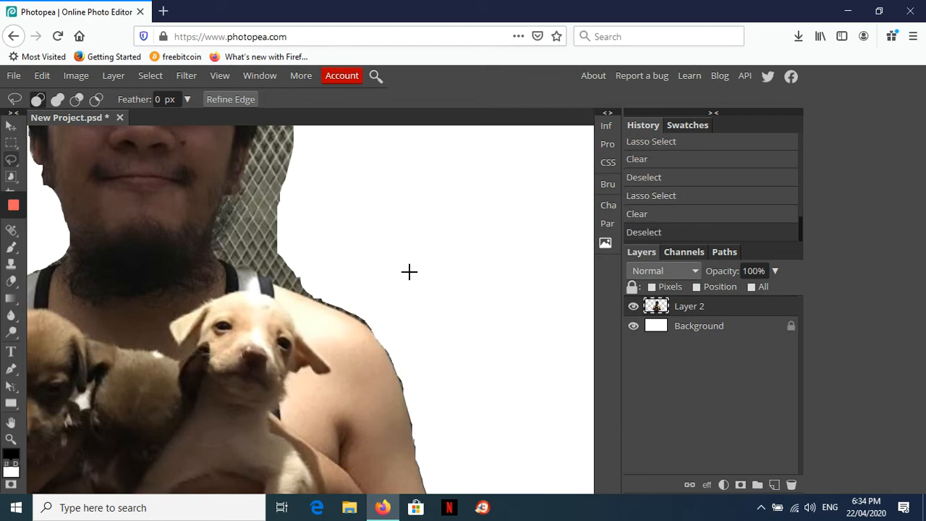
scroll(410, 270, up, 2)
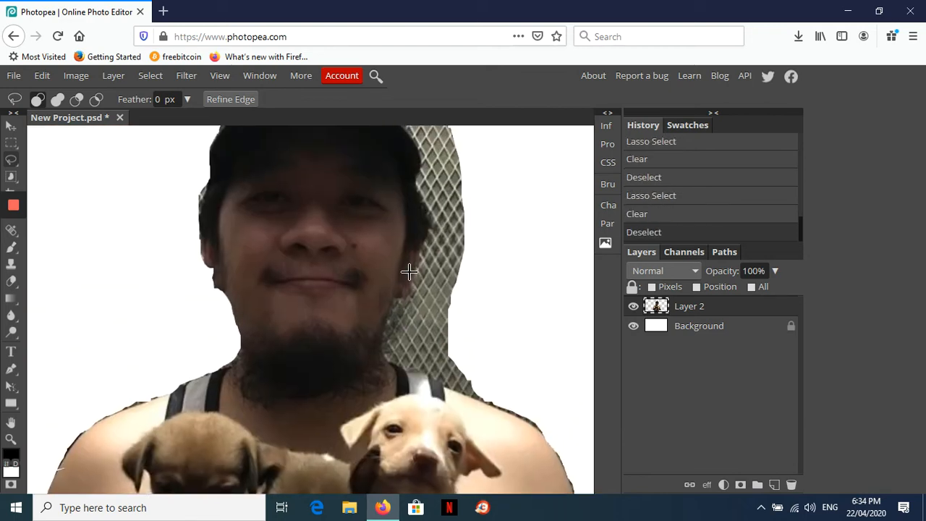
click(546, 437)
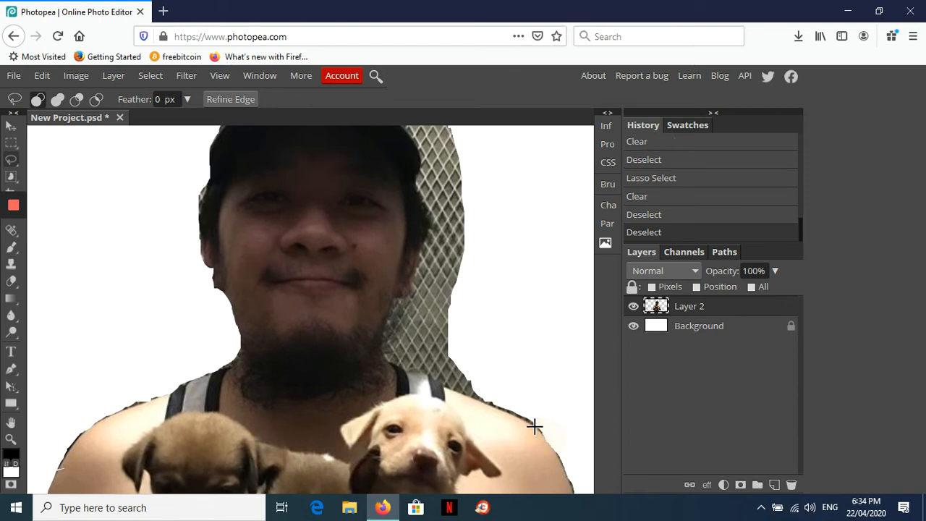
click(541, 431)
mouse_move(540, 431)
mouse_down()
mouse_move(443, 388)
mouse_move(433, 369)
mouse_move(402, 356)
mouse_move(402, 307)
mouse_move(446, 274)
mouse_move(557, 342)
mouse_move(548, 439)
mouse_up()
key(Delete)
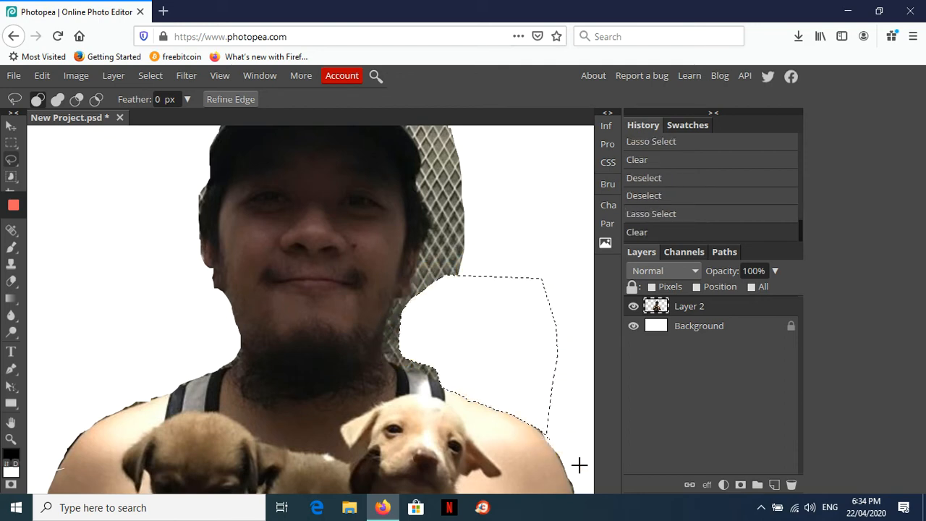
key(ctrl+d)
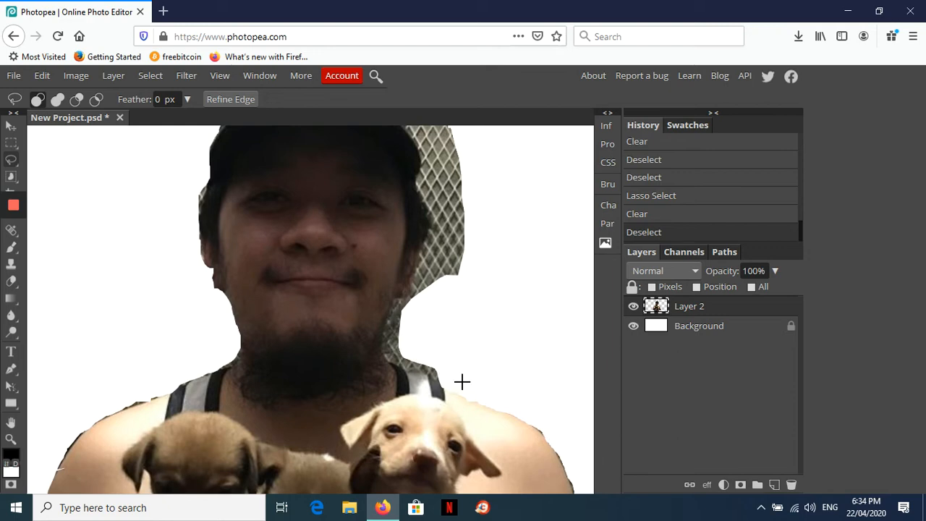
Lasso and clear the sliver at the image-right shoulder strap, plus the remaining mesh along the jaw, beard and neck
mouse_move(442, 379)
mouse_down()
mouse_move(428, 372)
mouse_move(440, 383)
mouse_up()
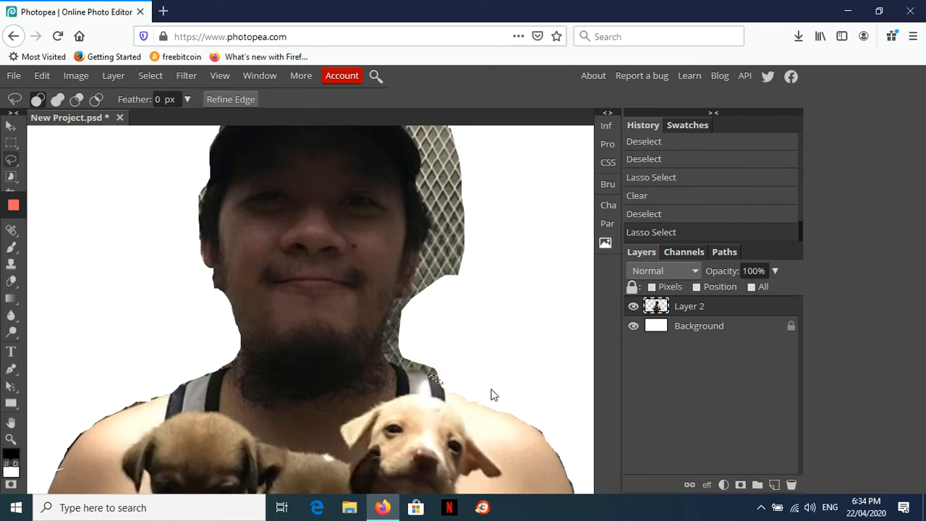
key(Delete)
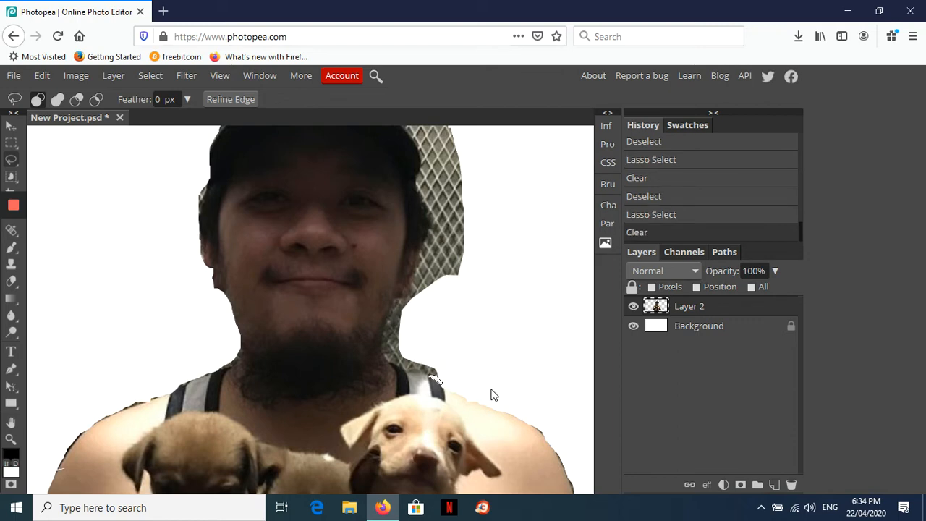
key(ctrl+d)
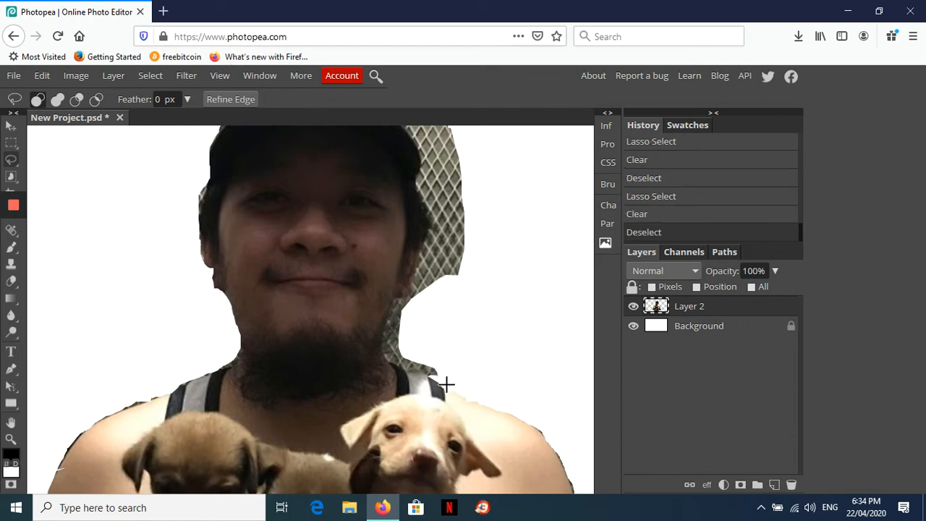
mouse_move(440, 381)
mouse_down()
mouse_move(389, 360)
mouse_move(380, 335)
mouse_move(397, 297)
mouse_move(444, 282)
mouse_move(460, 378)
mouse_move(438, 375)
mouse_up()
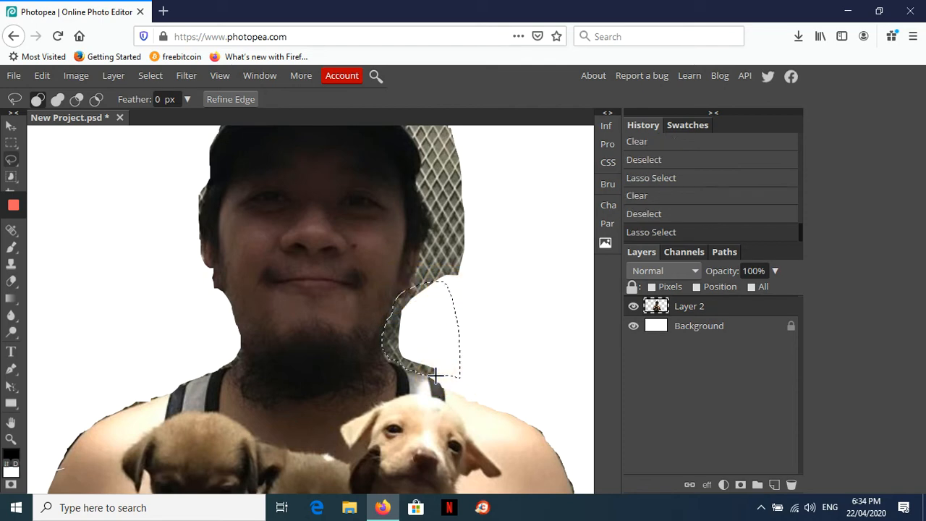
key(Delete)
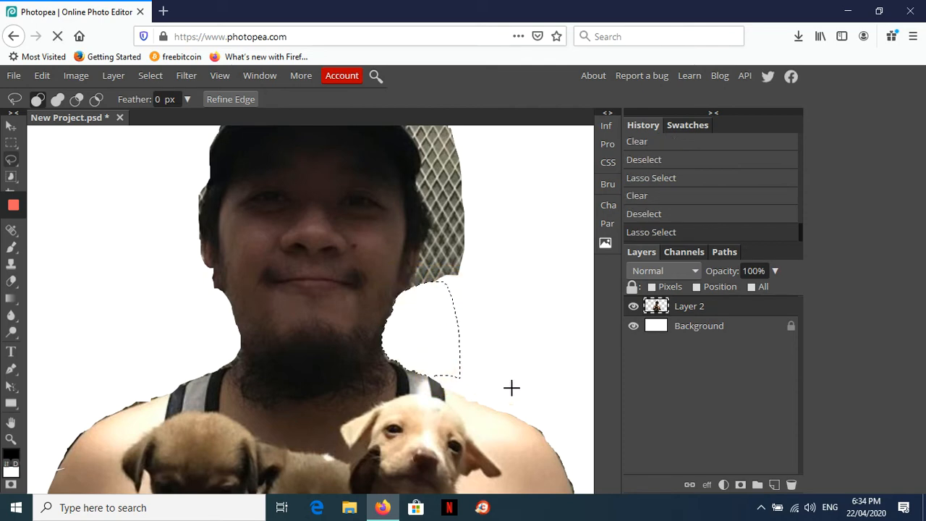
key(ctrl+d)
Lasso the mesh background beside the image-right ear and clear it from Layer 2
scroll(477, 294, up, 4)
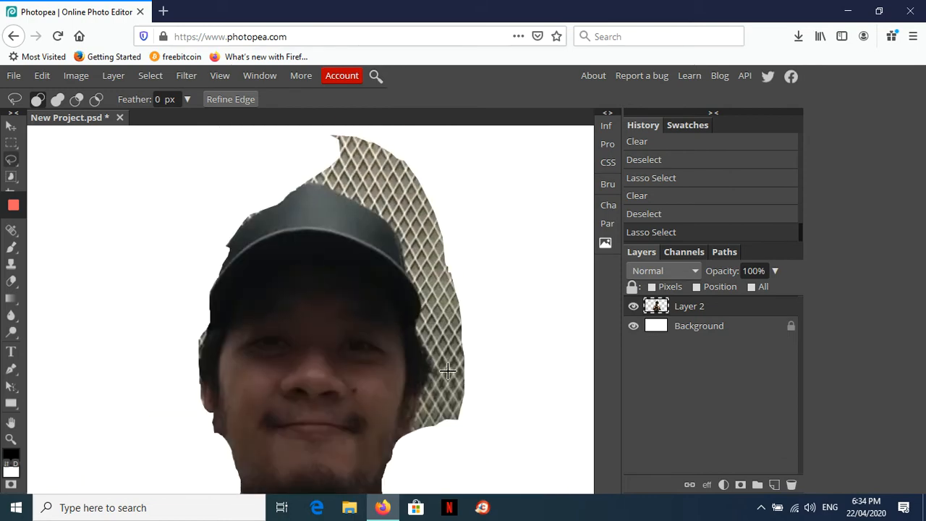
mouse_move(411, 436)
mouse_down()
mouse_move(444, 353)
mouse_move(491, 312)
mouse_move(477, 433)
mouse_move(408, 437)
mouse_up()
key(Delete)
key(ctrl+d)
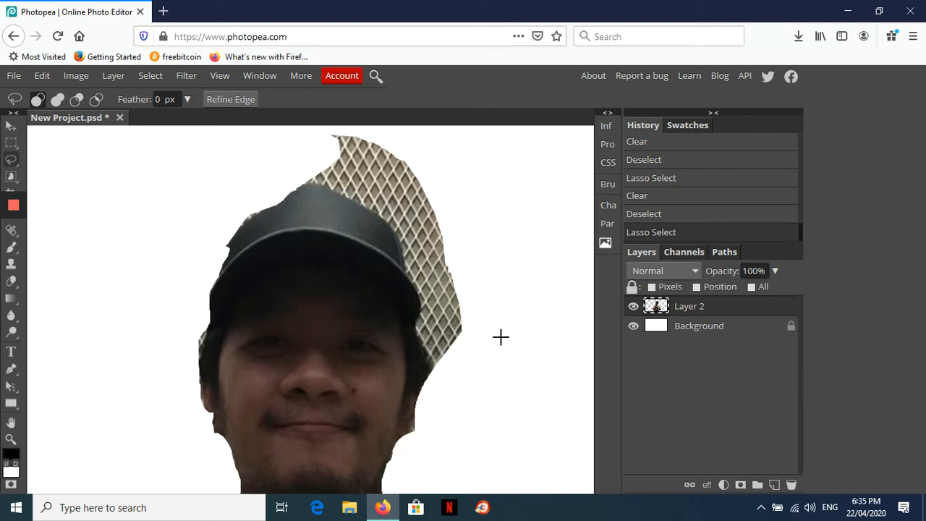
Lasso the mesh from the image-right hair up to the cap brim and clear it, redoing the first selection
mouse_move(430, 376)
mouse_down()
mouse_move(415, 323)
mouse_move(420, 285)
mouse_move(399, 258)
mouse_move(401, 244)
mouse_move(376, 210)
mouse_move(332, 199)
mouse_up()
key(ctrl+z)
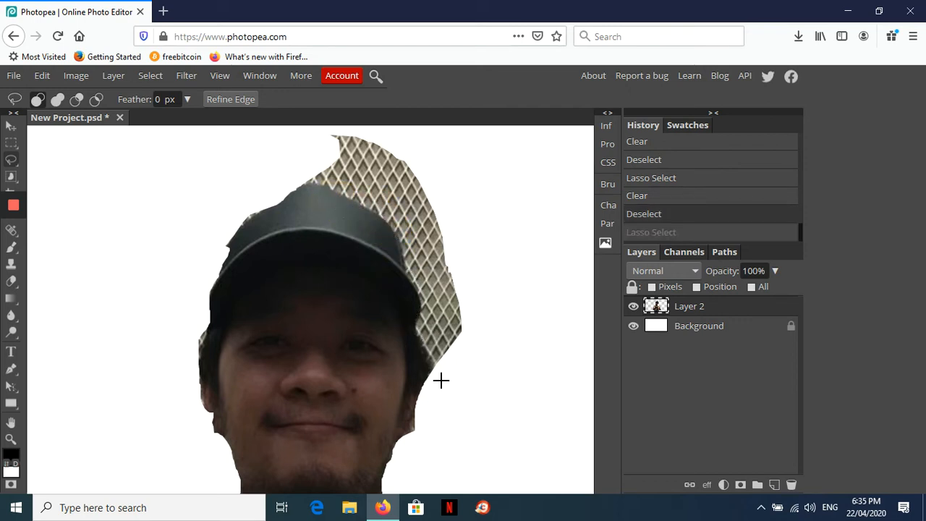
mouse_move(437, 374)
mouse_down()
mouse_move(415, 332)
mouse_move(424, 298)
mouse_move(411, 278)
mouse_move(455, 216)
mouse_move(523, 300)
mouse_move(494, 356)
mouse_move(426, 376)
mouse_up()
key(Delete)
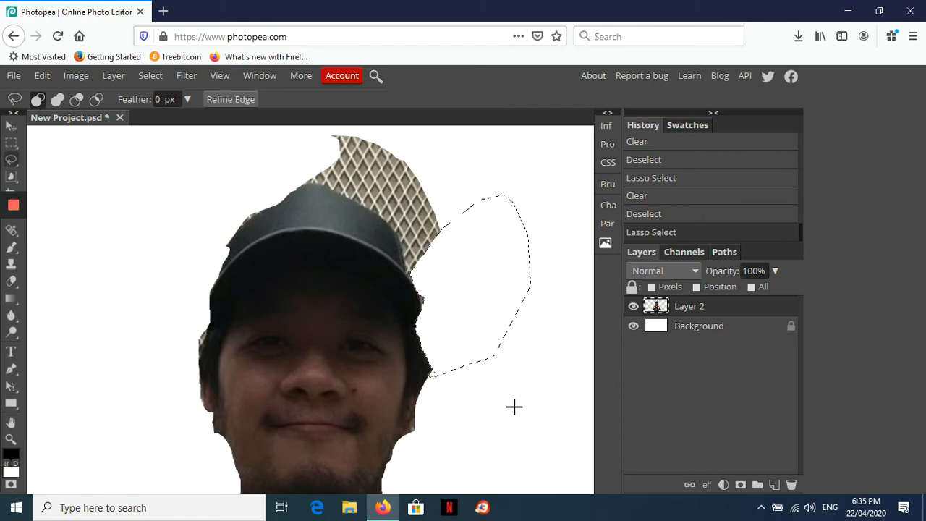
key(ctrl+d)
Lasso the mesh background along the image-right side of the cap and clear it from Layer 2
click(416, 316)
mouse_move(416, 316)
mouse_down()
mouse_move(422, 283)
mouse_move(434, 306)
mouse_up()
mouse_move(408, 270)
mouse_down()
mouse_move(396, 219)
mouse_move(450, 173)
mouse_move(478, 182)
mouse_move(437, 260)
mouse_move(411, 270)
mouse_up()
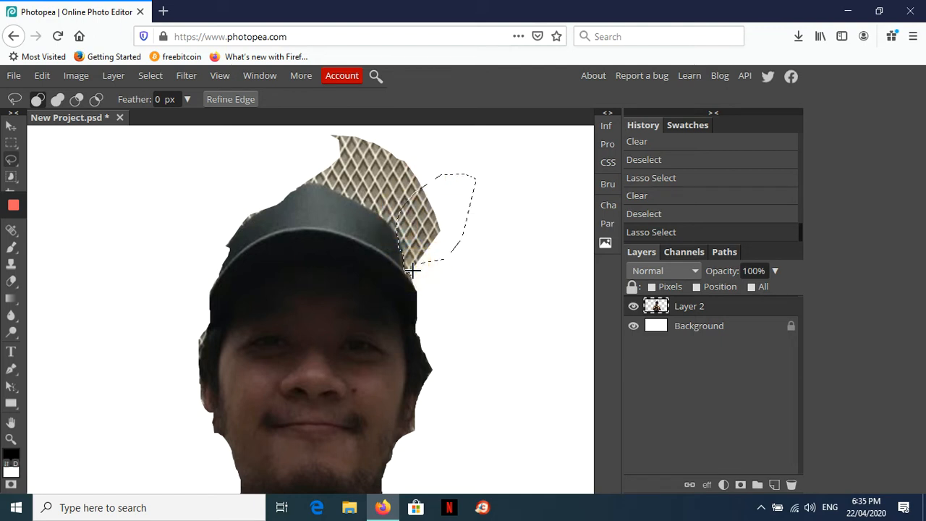
key(Delete)
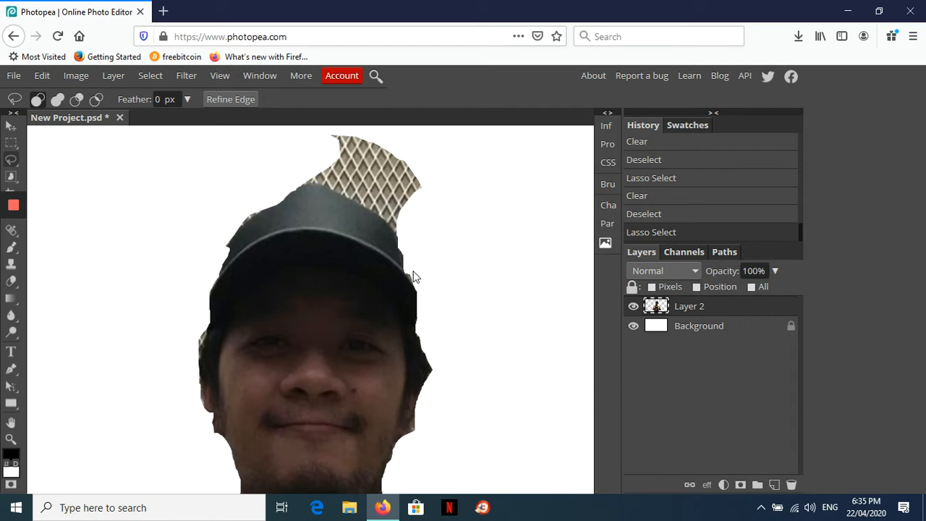
Lasso the remaining mesh above the top of the cap, clear it and deselect
scroll(443, 196, up, 2)
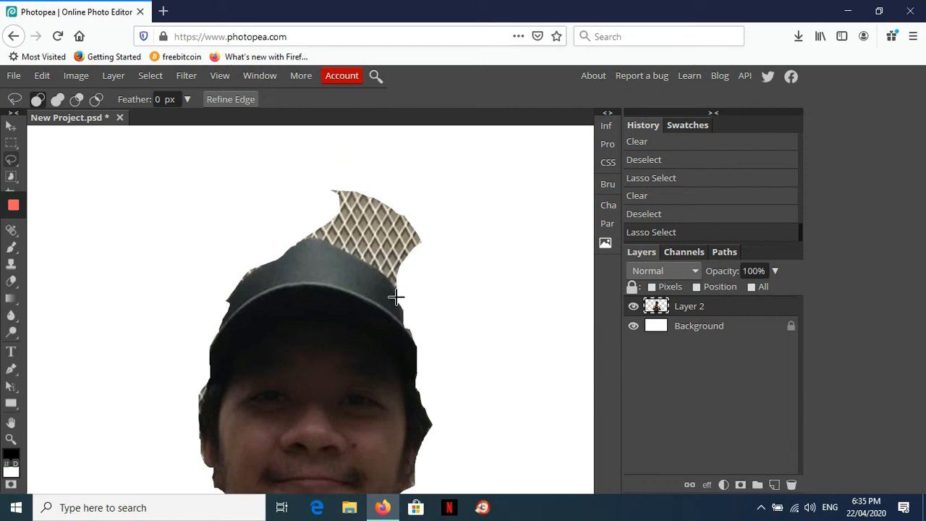
mouse_move(396, 291)
mouse_down()
mouse_move(347, 249)
mouse_move(295, 237)
mouse_move(285, 213)
mouse_move(295, 194)
mouse_move(324, 177)
mouse_move(381, 173)
mouse_move(456, 219)
mouse_move(395, 288)
mouse_up()
key(Delete)
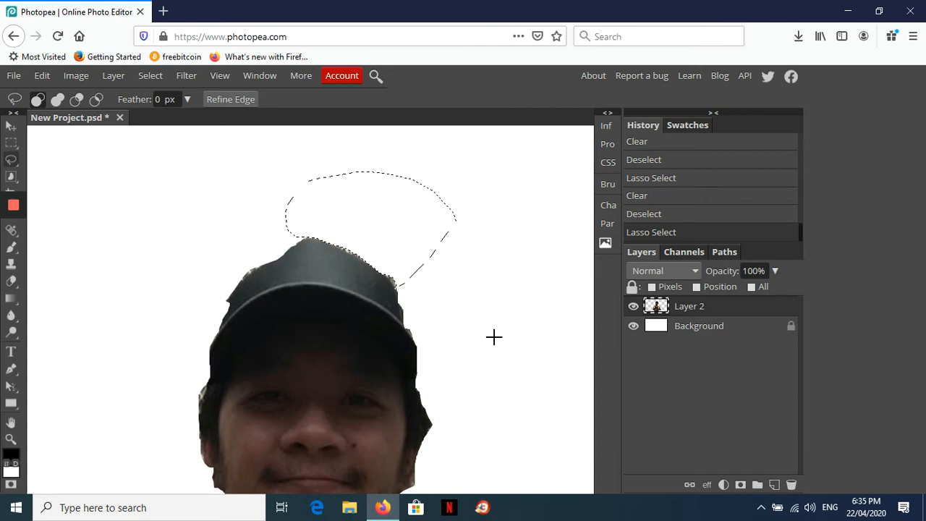
key(ctrl+d)
Lasso and clear the leftover slivers along the cap's image-right edge and beside the image-right ear
mouse_move(394, 290)
mouse_down()
mouse_move(377, 268)
mouse_move(432, 244)
mouse_move(453, 282)
mouse_move(427, 305)
mouse_move(389, 278)
mouse_up()
key(Delete)
key(ctrl+d)
mouse_move(398, 291)
mouse_down()
mouse_move(421, 278)
mouse_move(419, 295)
mouse_move(391, 288)
mouse_up()
mouse_move(424, 443)
mouse_down()
mouse_move(431, 407)
mouse_move(460, 406)
mouse_move(457, 437)
mouse_move(423, 442)
mouse_up()
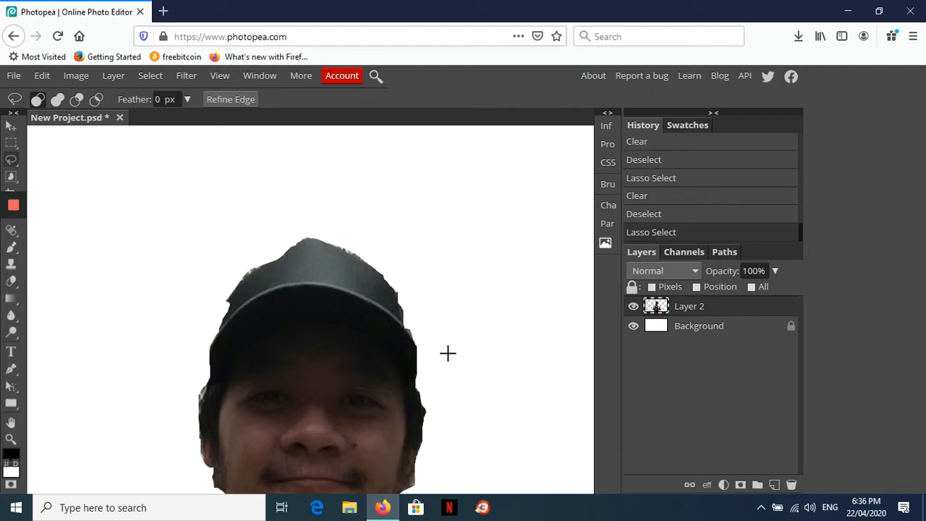
Set up the Blur tool with a brush size of 110 px for softening the cutout's edges
scroll(447, 353, down, 5)
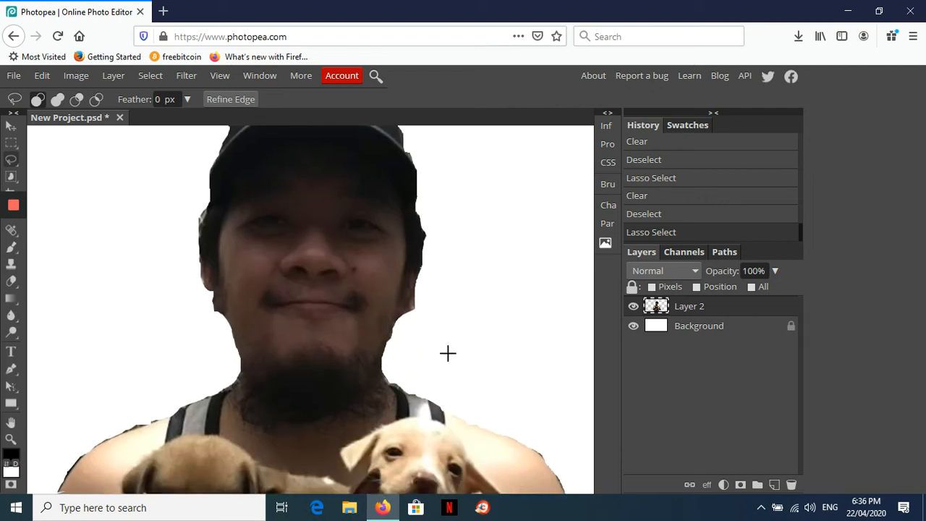
click(11, 438)
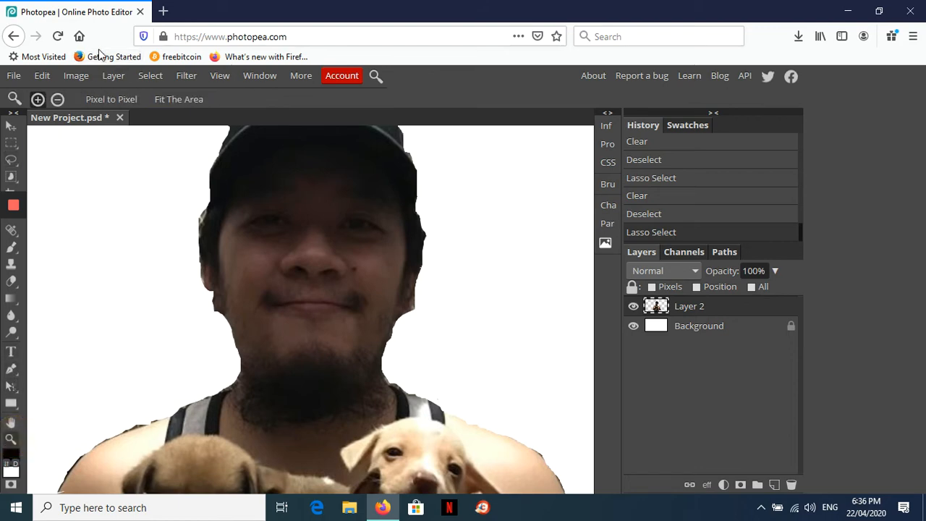
click(58, 99)
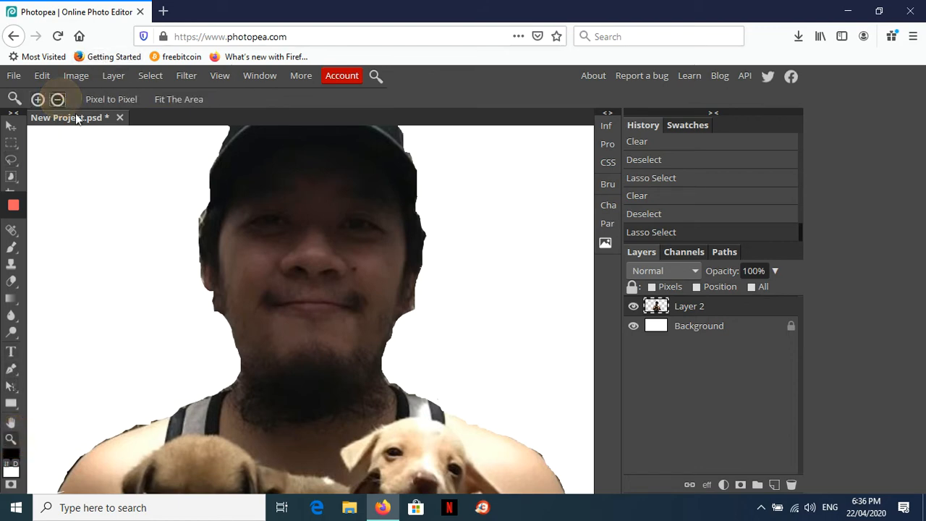
click(250, 284)
click(250, 284)
click(250, 284)
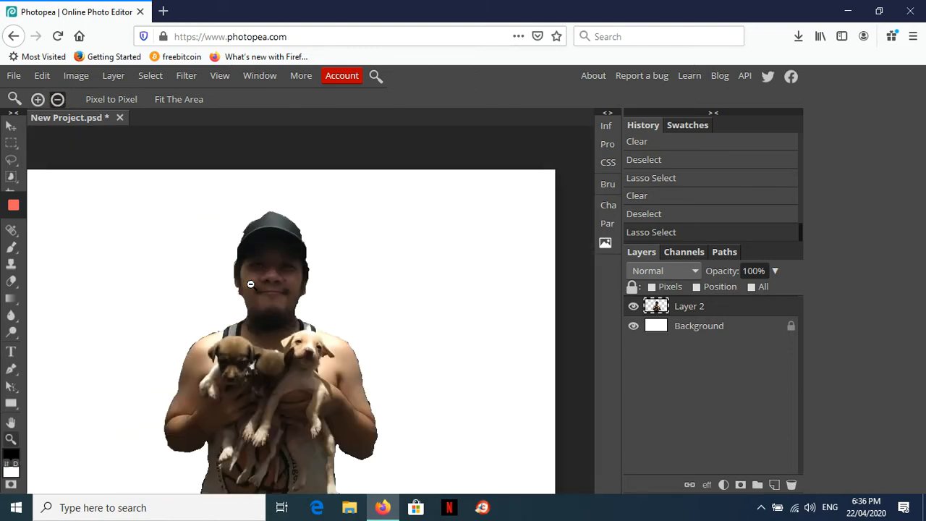
click(251, 284)
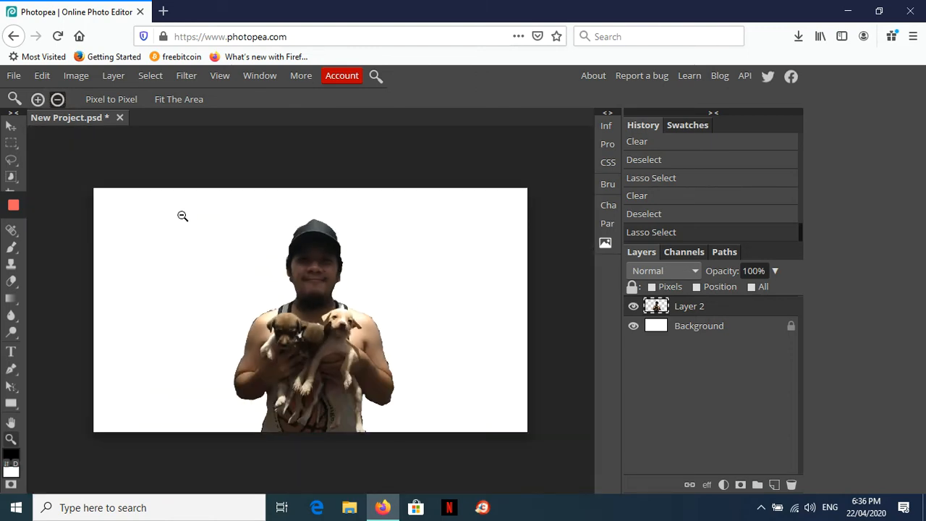
click(11, 125)
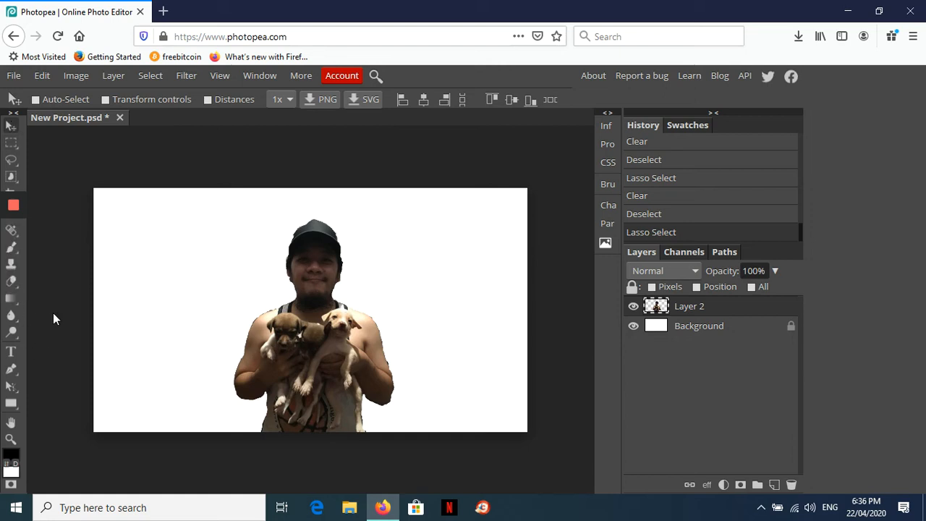
click(11, 318)
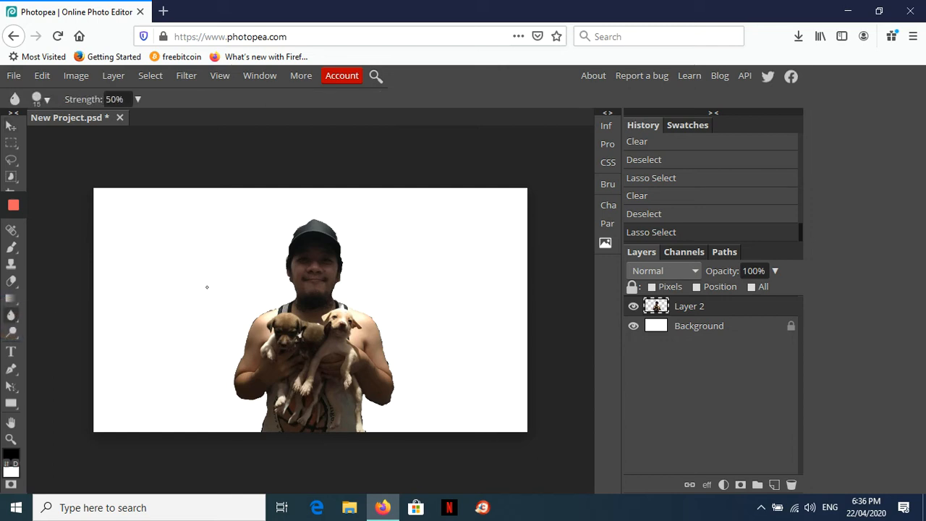
click(46, 98)
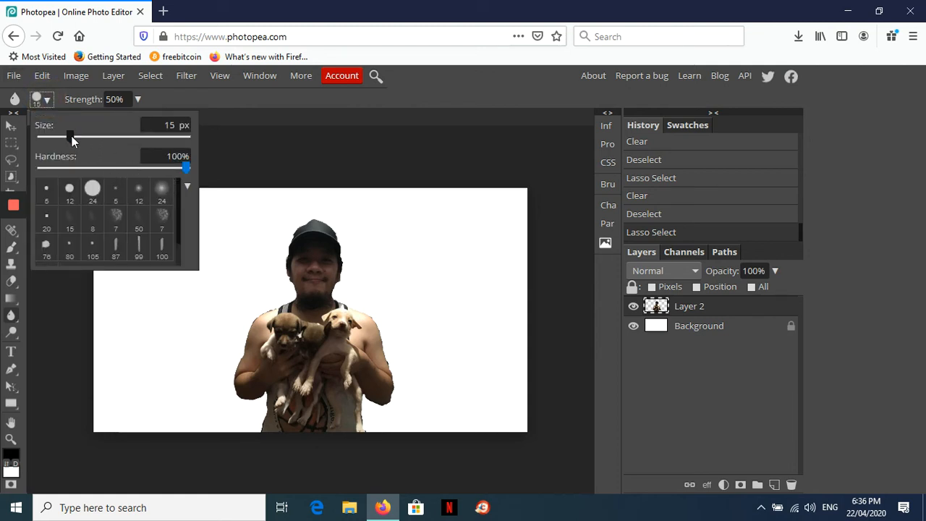
drag(75, 136, 105, 141)
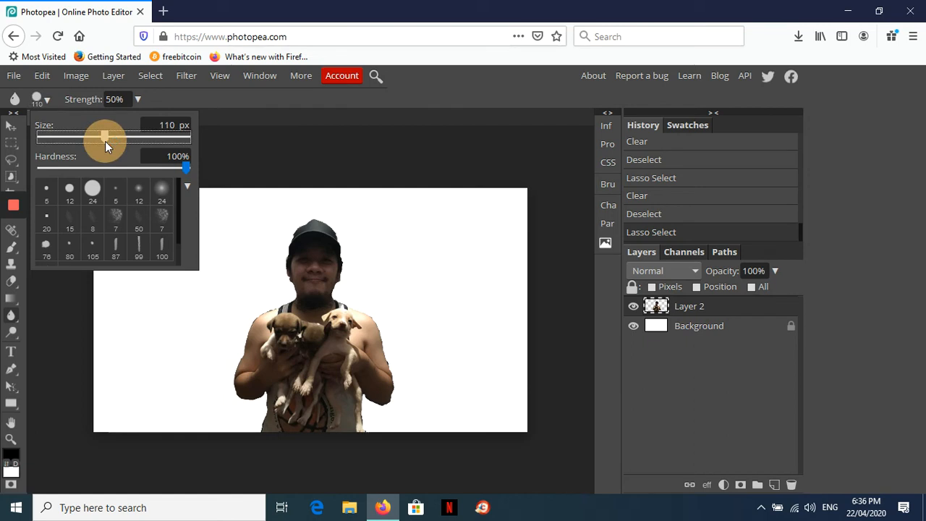
click(183, 362)
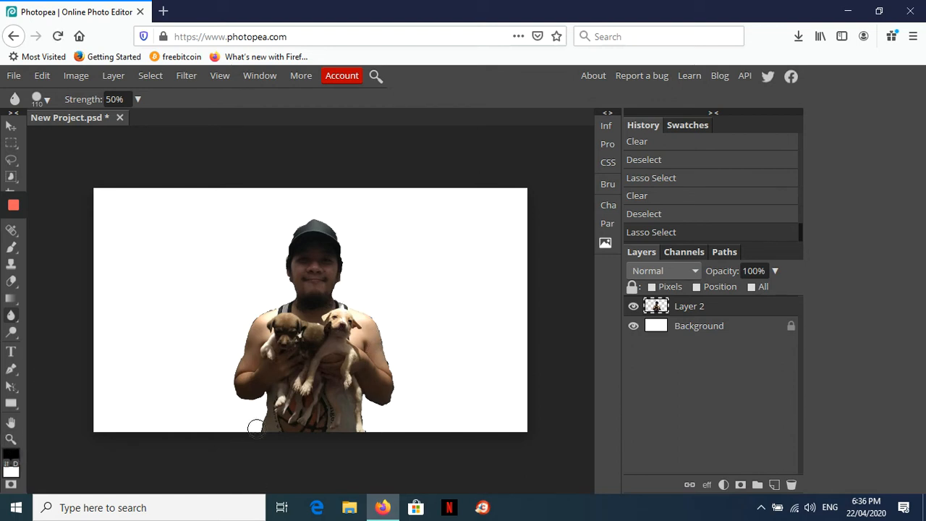
Blur the cutout's image-left outline from the shirt hem along the arm and shoulder up to the cap
mouse_move(255, 428)
mouse_down()
mouse_move(259, 445)
mouse_move(263, 397)
mouse_move(236, 396)
mouse_move(231, 371)
mouse_move(259, 313)
mouse_move(277, 304)
mouse_move(249, 330)
mouse_move(297, 292)
mouse_up()
mouse_move(239, 362)
mouse_down()
mouse_move(234, 378)
mouse_move(249, 407)
mouse_up()
mouse_move(261, 312)
mouse_down()
mouse_move(290, 286)
mouse_move(288, 236)
mouse_move(315, 216)
mouse_up()
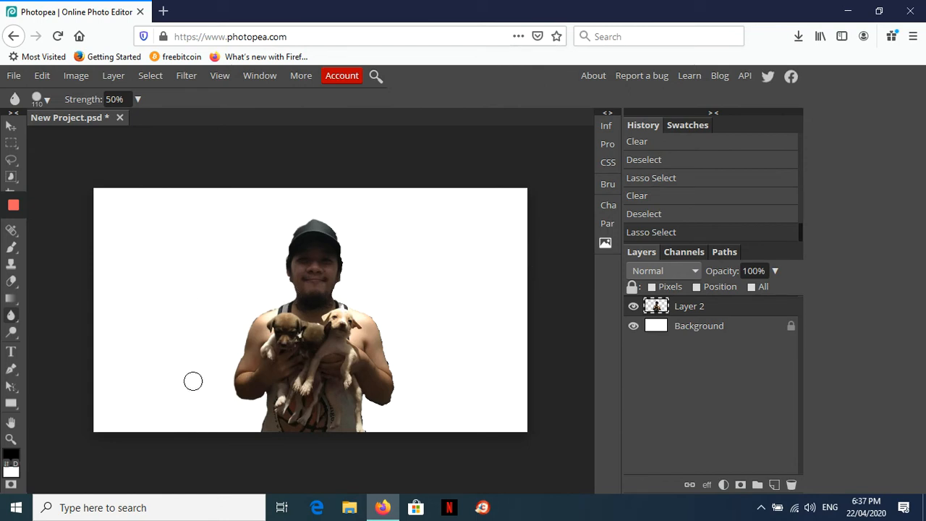
Blur the cutout's image-right outline around the shoulder, neck and head
click(11, 439)
alt+click(319, 327)
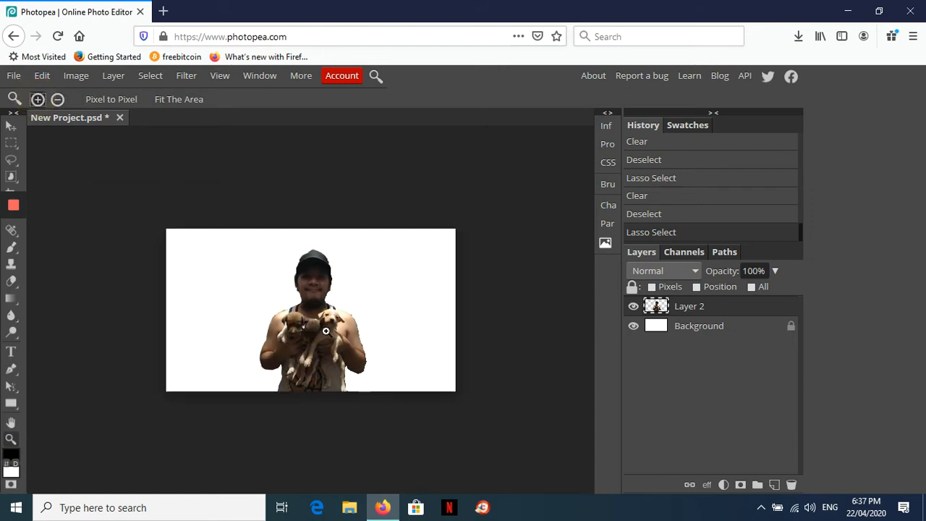
click(325, 331)
click(326, 330)
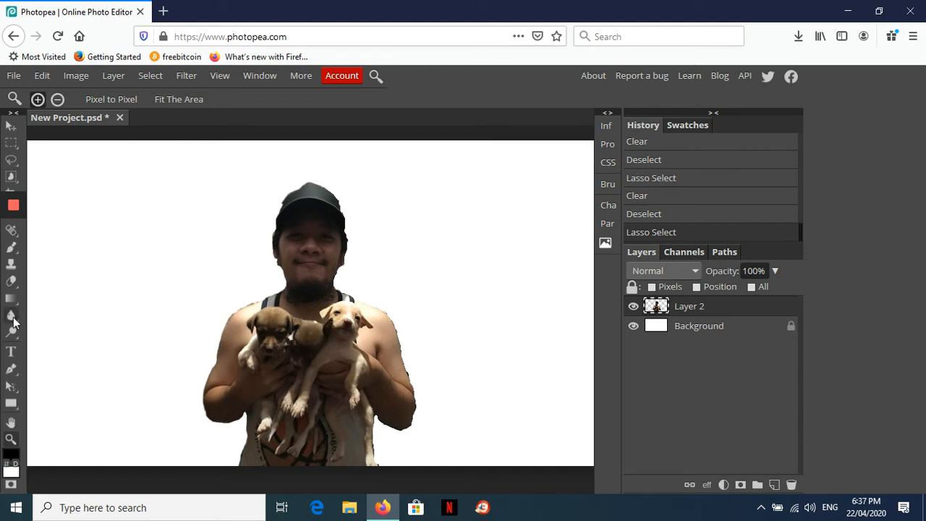
click(11, 315)
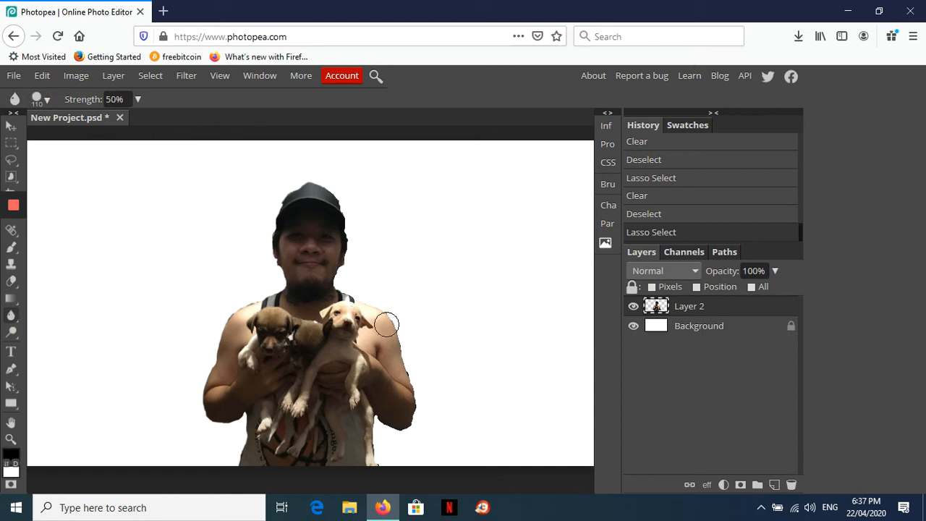
mouse_move(353, 296)
mouse_down()
mouse_move(393, 327)
mouse_move(382, 312)
mouse_move(400, 337)
mouse_move(413, 394)
mouse_move(411, 386)
mouse_move(407, 424)
mouse_move(368, 424)
mouse_move(379, 467)
mouse_move(372, 428)
mouse_move(393, 427)
mouse_move(413, 393)
mouse_move(374, 300)
mouse_move(325, 280)
mouse_move(325, 262)
mouse_move(345, 249)
mouse_move(345, 224)
mouse_move(335, 195)
mouse_move(308, 173)
mouse_move(362, 239)
mouse_move(350, 274)
mouse_up()
click(10, 124)
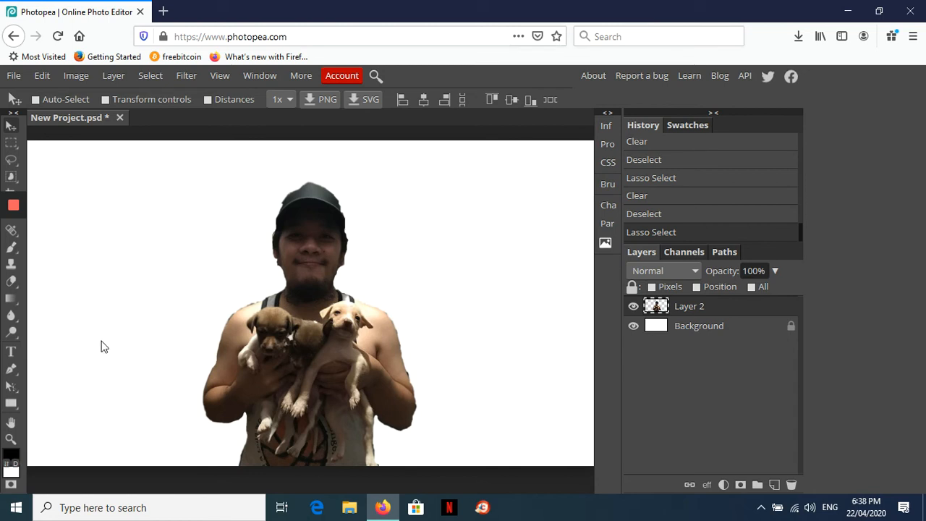
Nudge the cutout of the man with puppies slightly to the left on the canvas
click(11, 439)
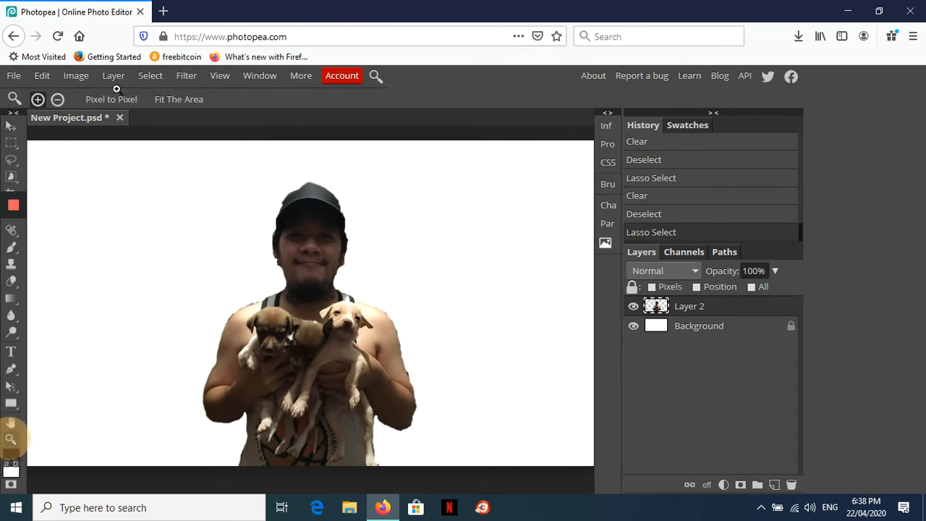
click(63, 99)
click(279, 293)
click(279, 293)
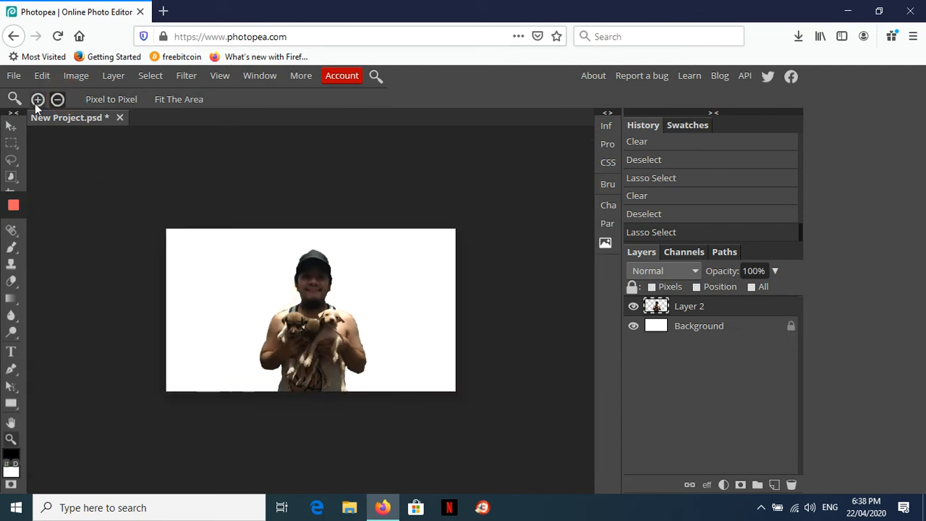
click(5, 126)
click(14, 127)
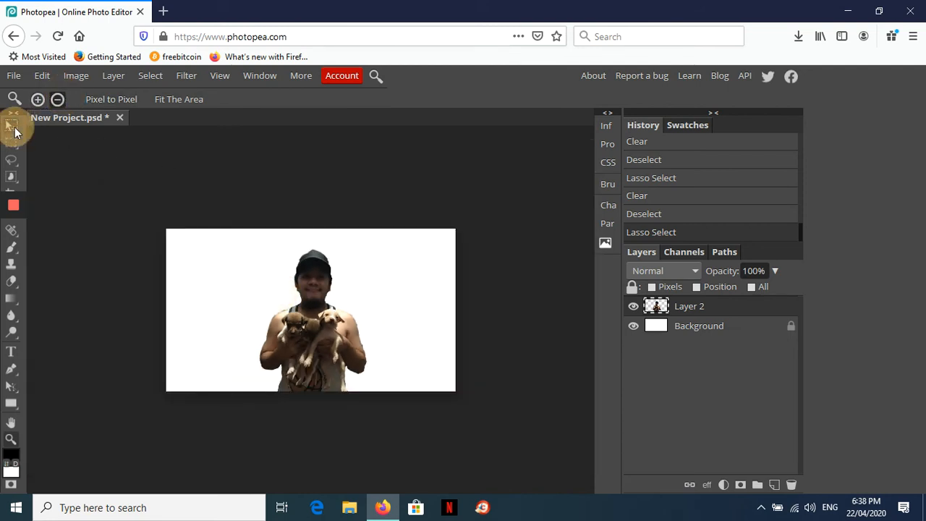
mouse_move(306, 294)
mouse_down()
mouse_move(312, 286)
mouse_move(304, 322)
mouse_move(305, 309)
mouse_up()
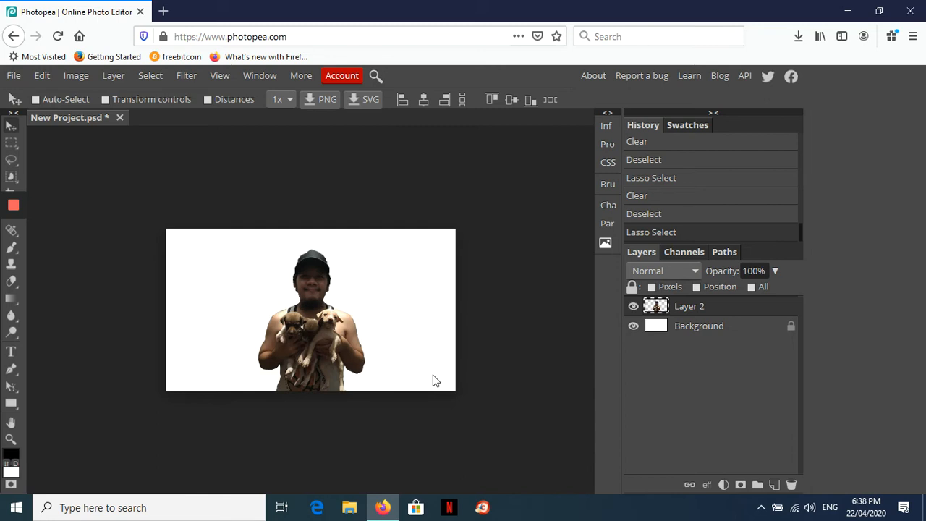
Choose the Days font for the Type tool
click(13, 354)
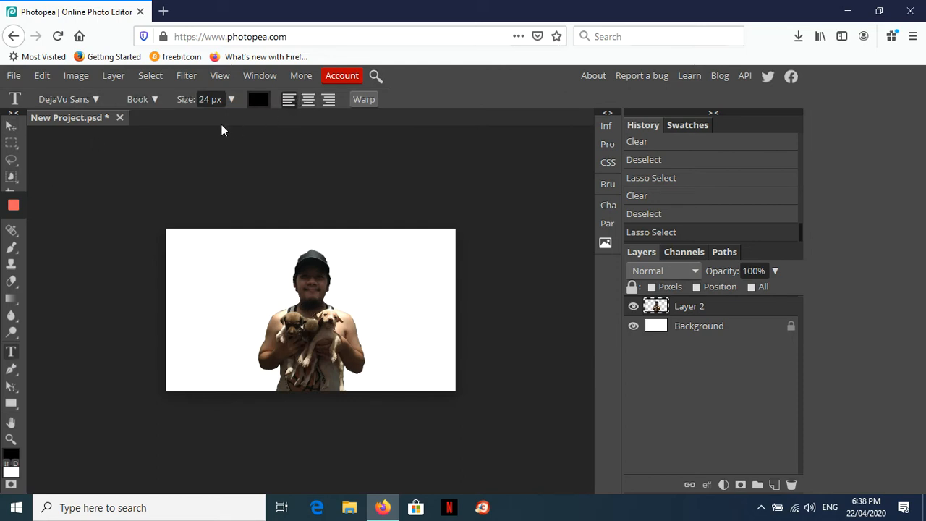
click(95, 99)
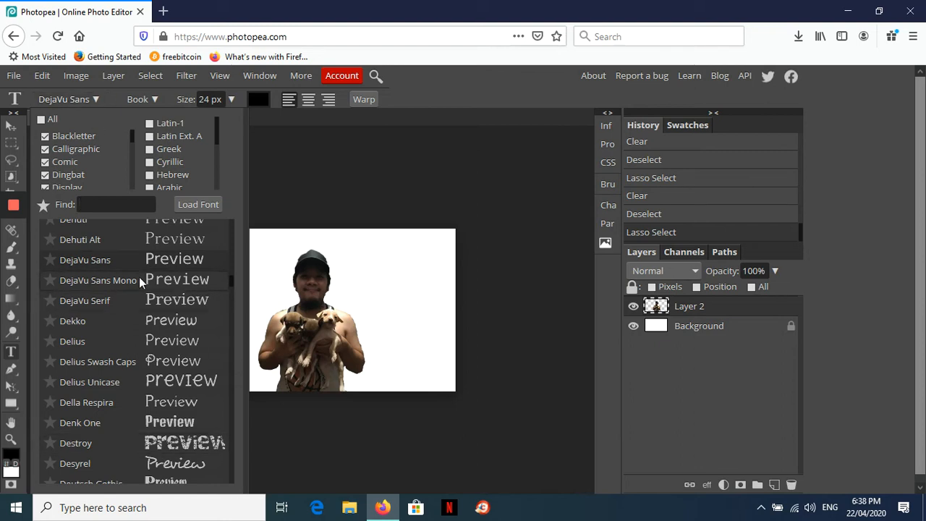
scroll(131, 287, up, 5)
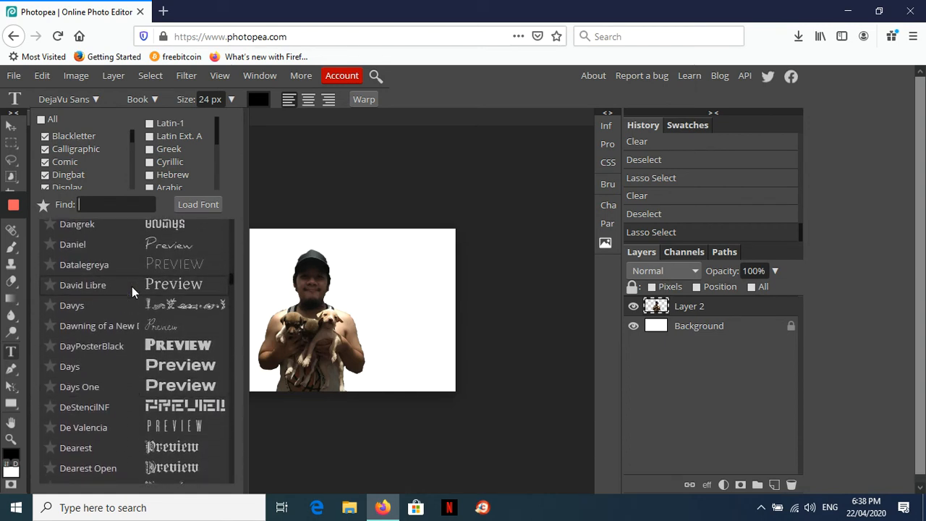
scroll(132, 287, down, 1)
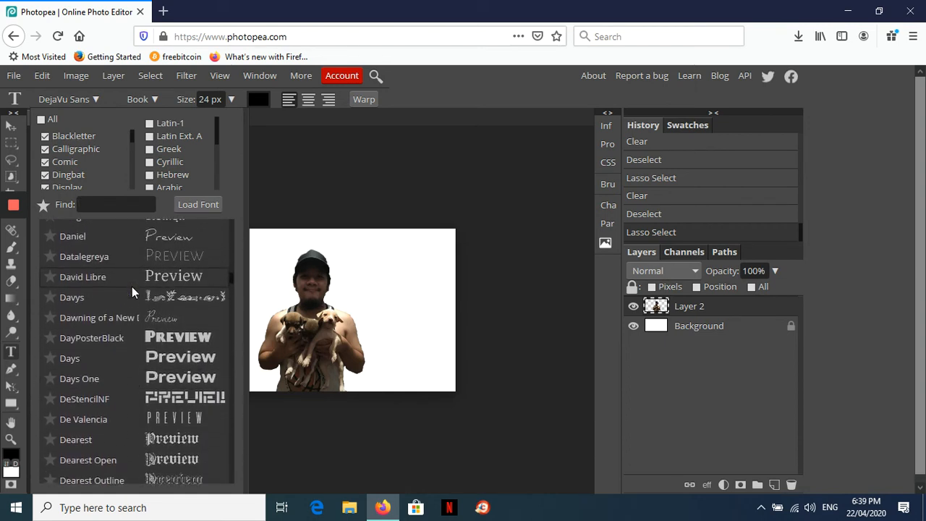
click(118, 359)
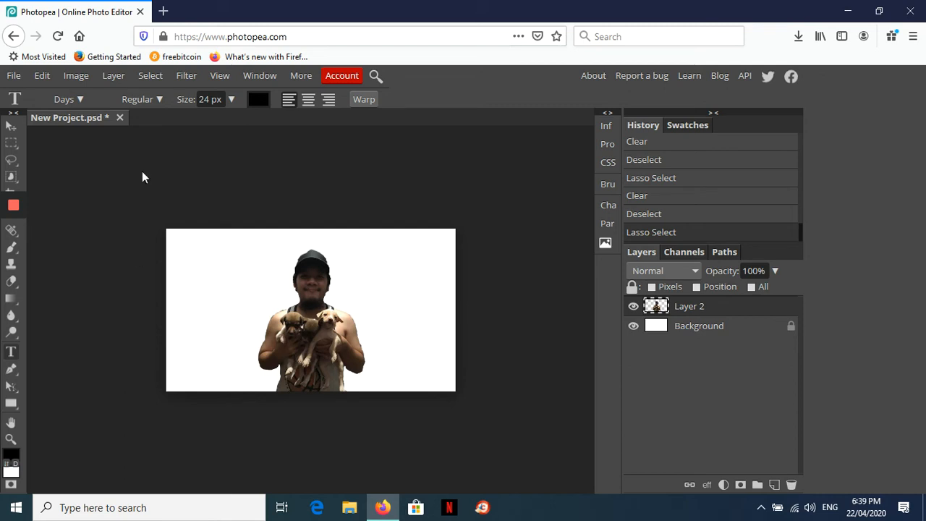
Add the text "HELP US" in the canvas's upper-left area, beside the man's head
click(183, 261)
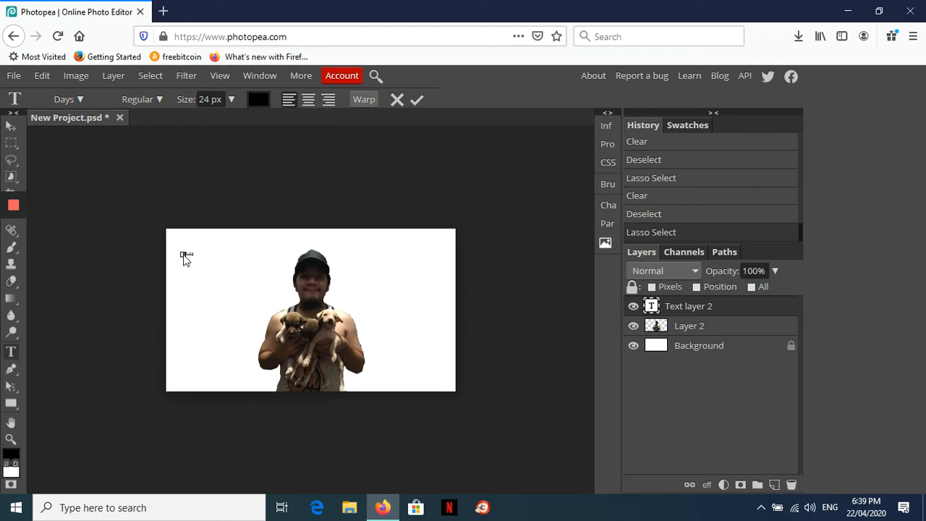
text(ng)
click(10, 125)
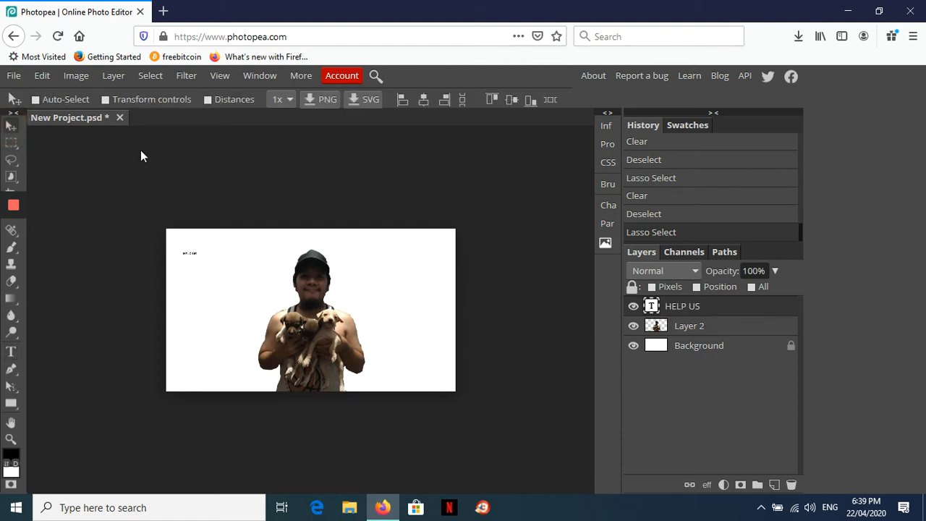
Turn on transform controls and enlarge the HELP US text to about 328 px, reaching almost to the man's head
click(190, 253)
click(125, 97)
drag(200, 257, 286, 293)
click(13, 127)
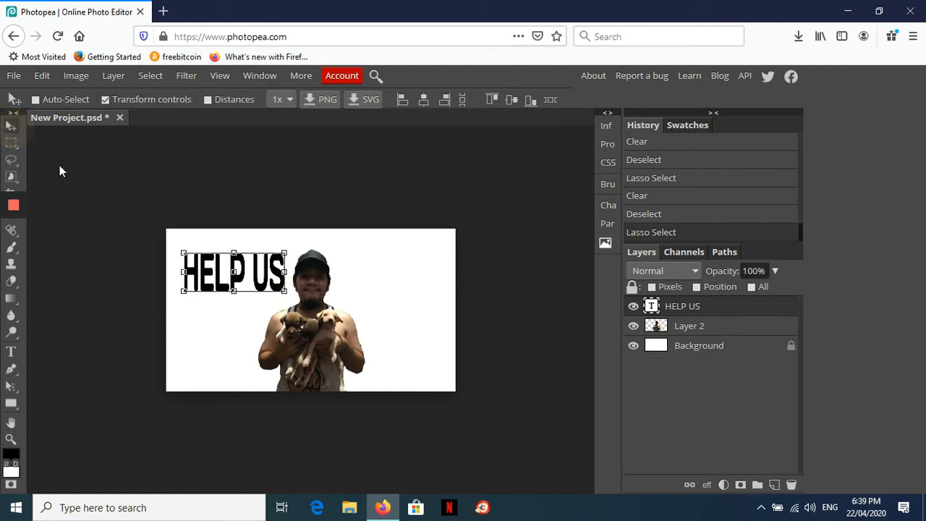
Move the HELP US text closer to the canvas's upper-left corner and activate the Type tool
mouse_move(213, 275)
mouse_down()
mouse_move(196, 267)
mouse_move(208, 266)
mouse_move(206, 278)
mouse_up()
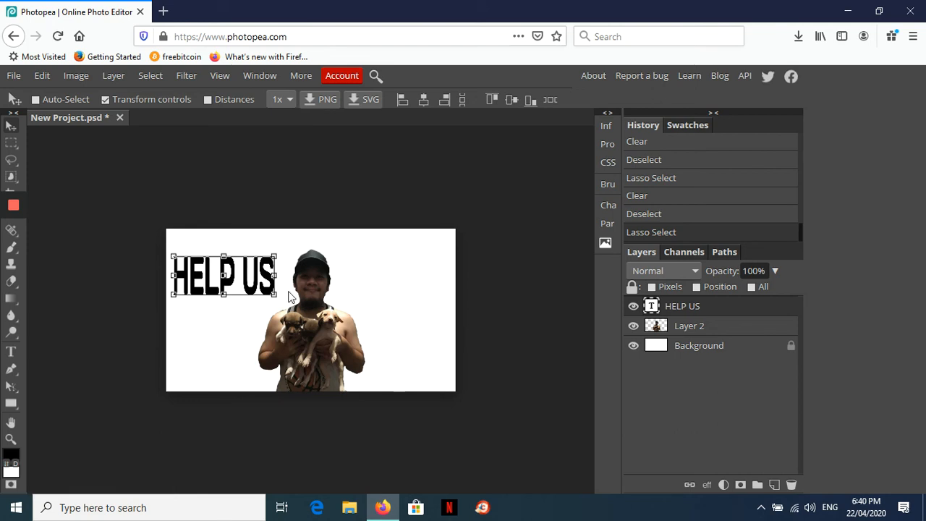
drag(239, 279, 240, 264)
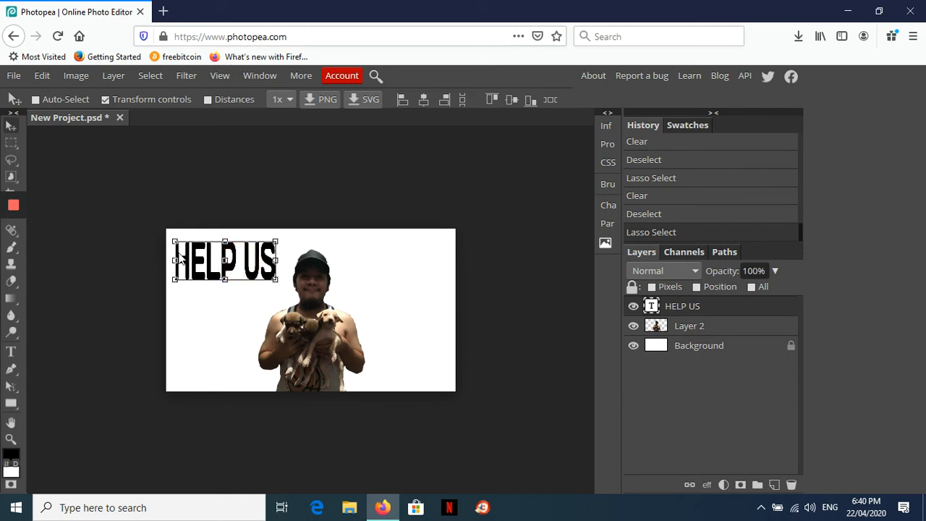
key(t)
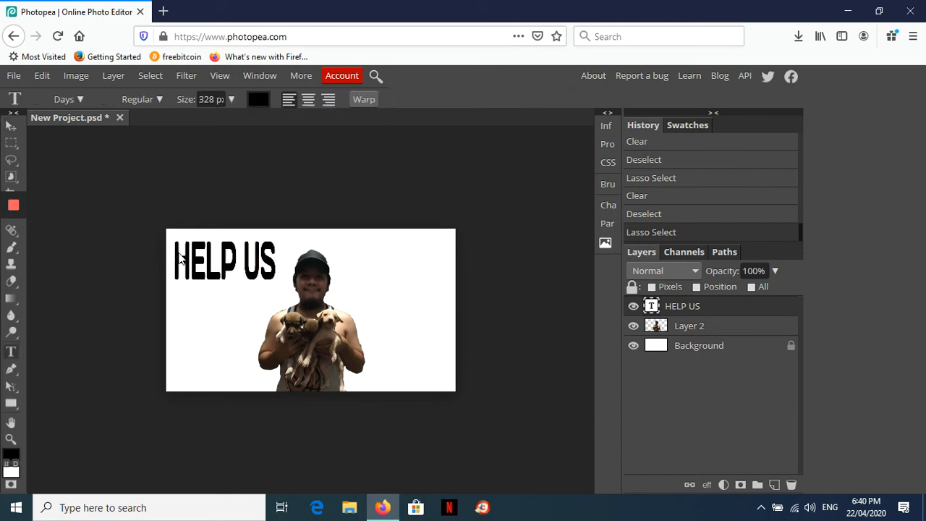
Add the text "FIND" just below HELP US, beside the man
click(186, 314)
text(FIND)
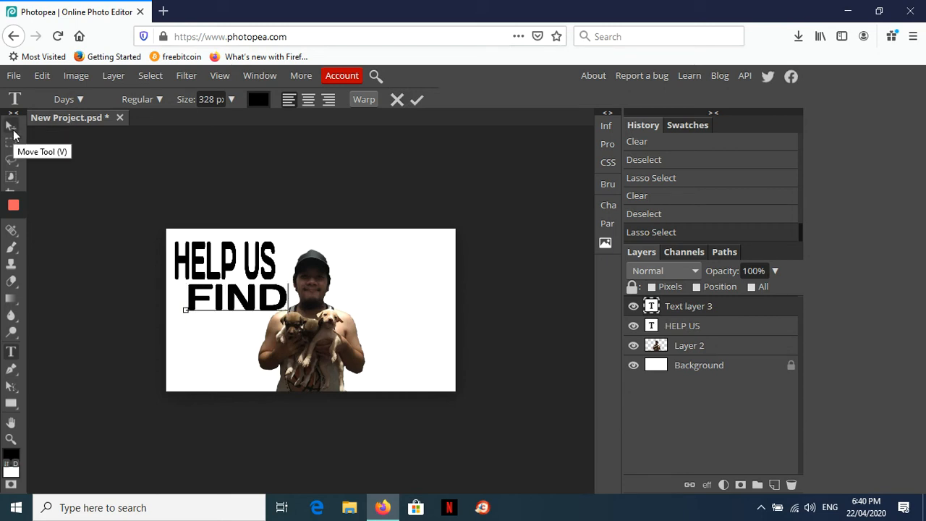
click(7, 127)
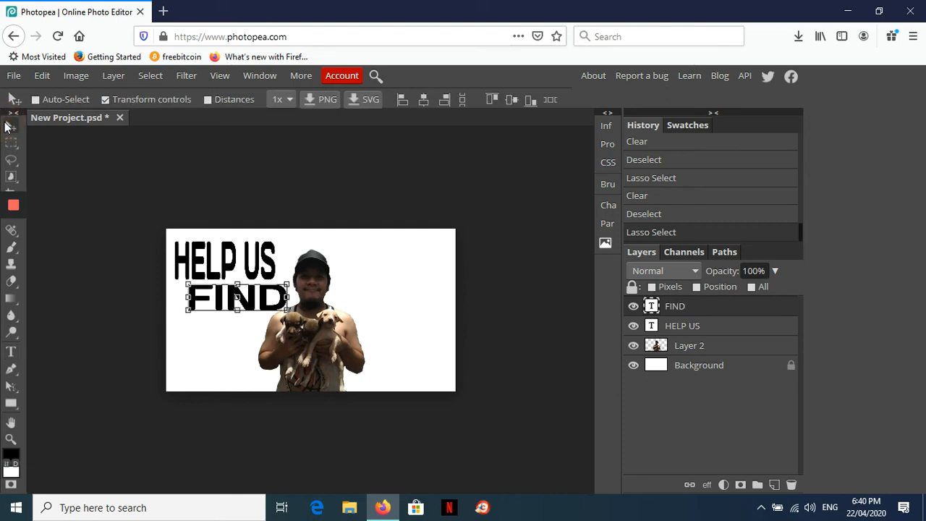
Move the FIND text to line up under HELP US and stretch it to about 150% height at 100% width
key(Down)
key(Down)
key(Down)
key(Left)
key(Left)
key(Left)
key(Left)
key(Left)
key(Left)
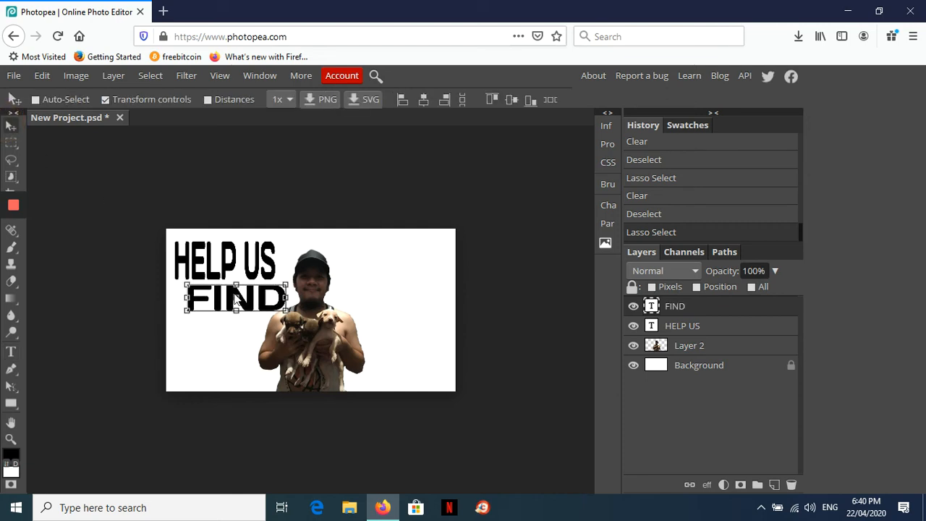
drag(238, 313, 210, 321)
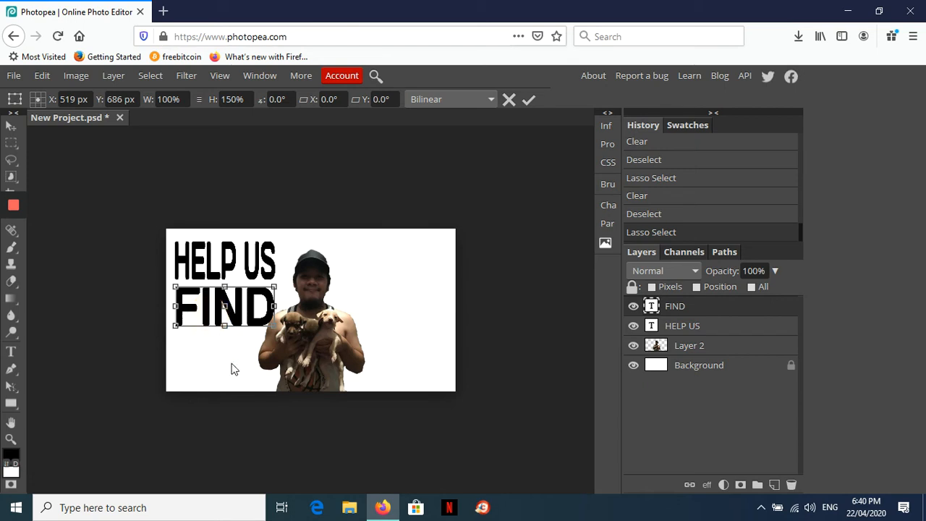
Add the text "OUR" in the canvas's lower-left area, below FIND
key(t)
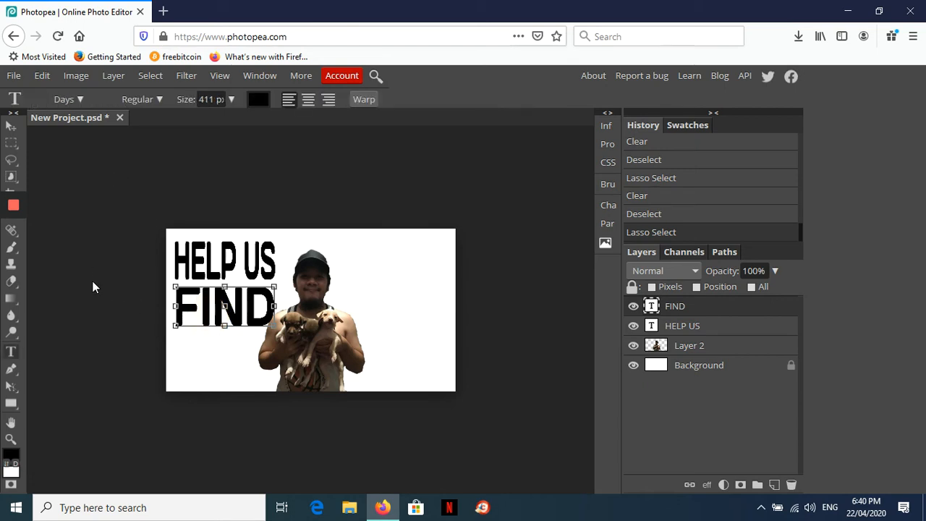
click(178, 364)
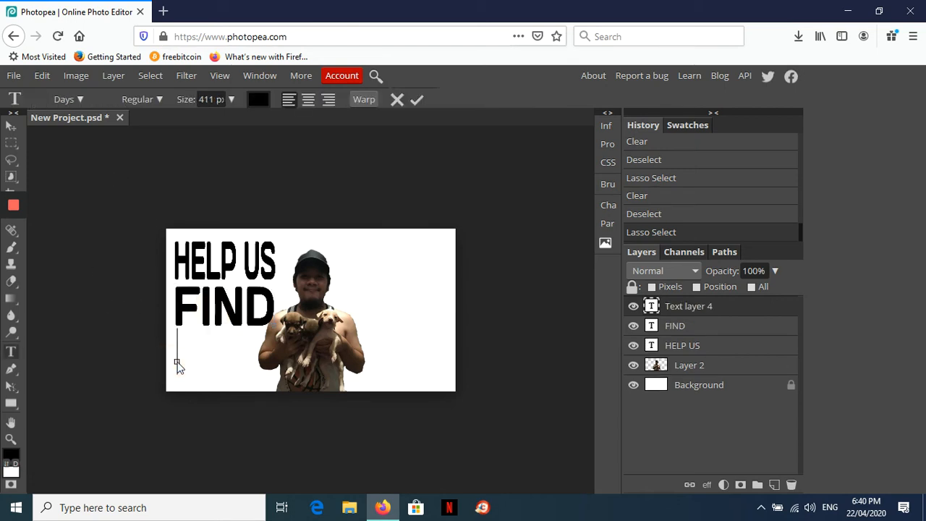
text(OUR)
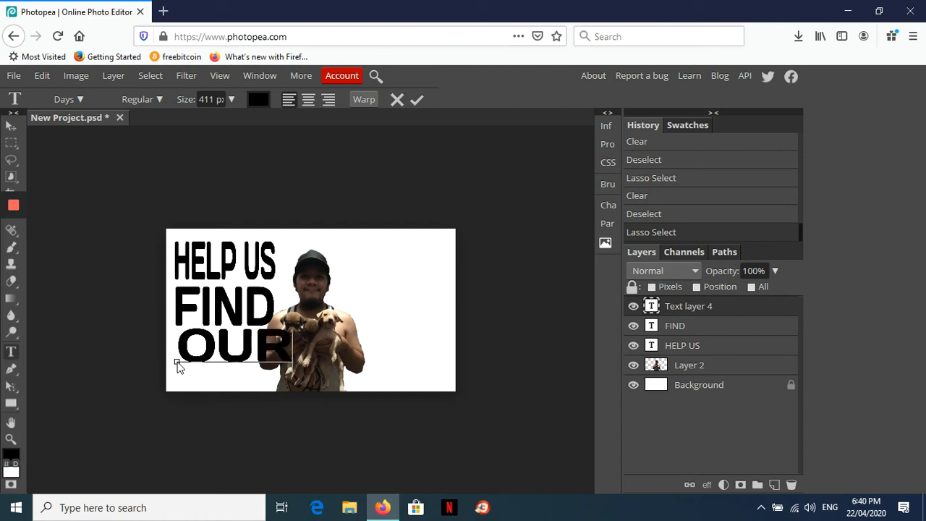
click(12, 127)
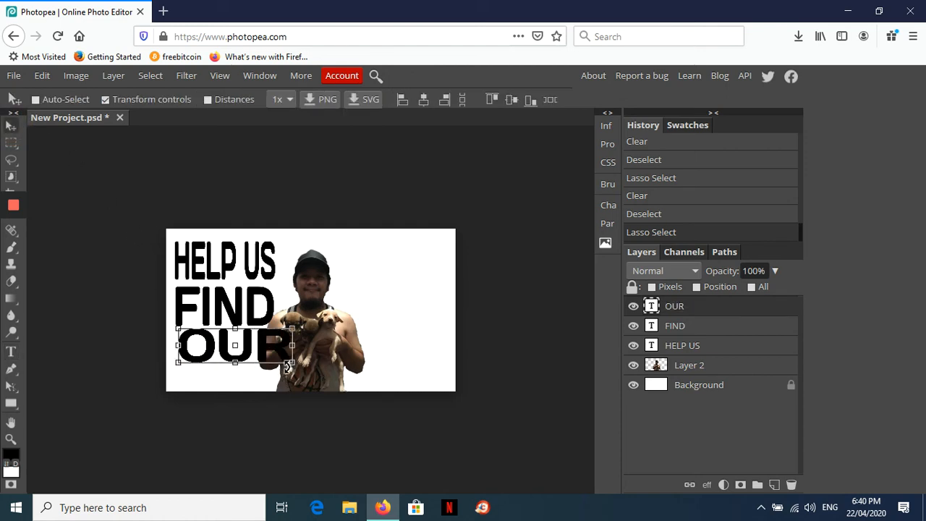
Narrow the OUR text to about 82% width and position it near the canvas's lower-left corner, aligned with FIND's left edge
drag(292, 364, 260, 375)
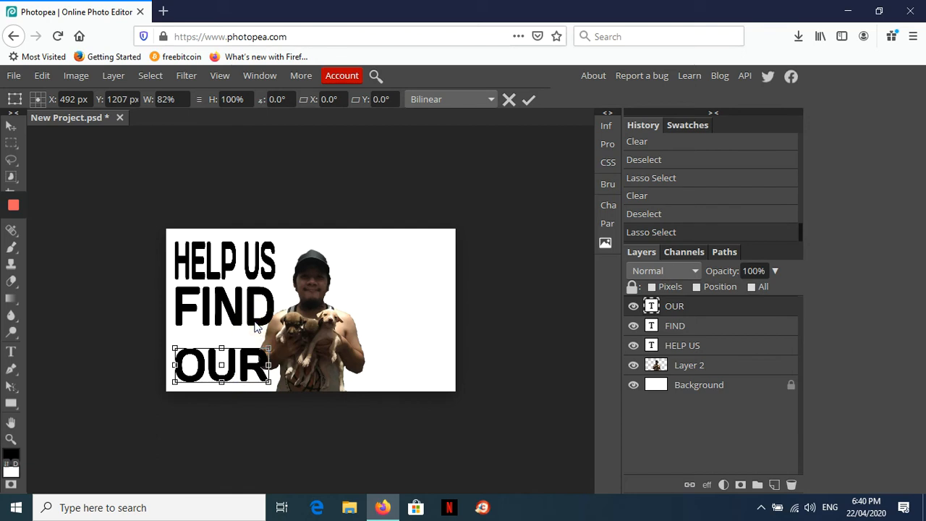
key(Down)
key(Down)
key(Down)
key(Down)
key(Down)
key(Down)
key(Down)
key(Down)
key(Down)
key(Down)
key(Up)
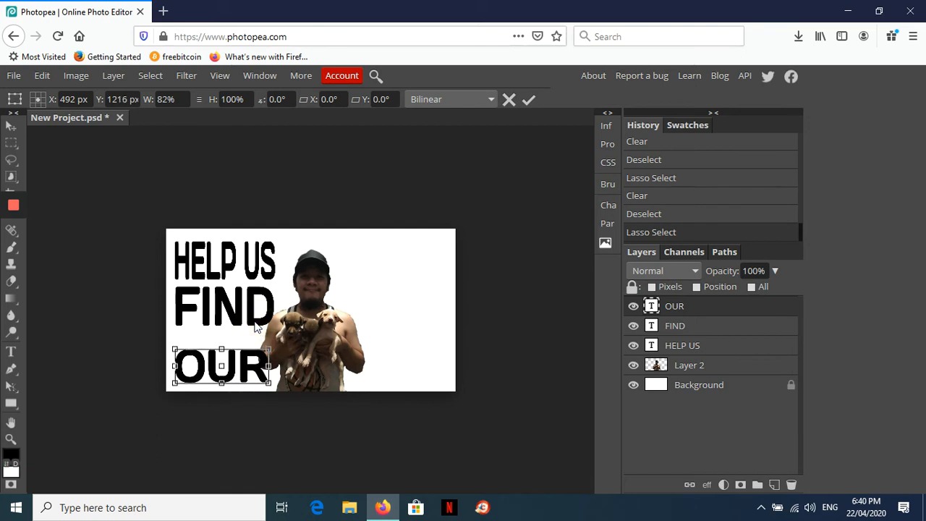
key(Up)
key(Up)
key(Up)
key(Up)
key(Up)
key(Up)
key(Up)
key(Up)
key(Up)
key(Up)
key(Up)
key(Up)
key(Up)
key(Up)
key(Up)
key(Up)
key(Up)
key(Up)
key(Up)
key(Up)
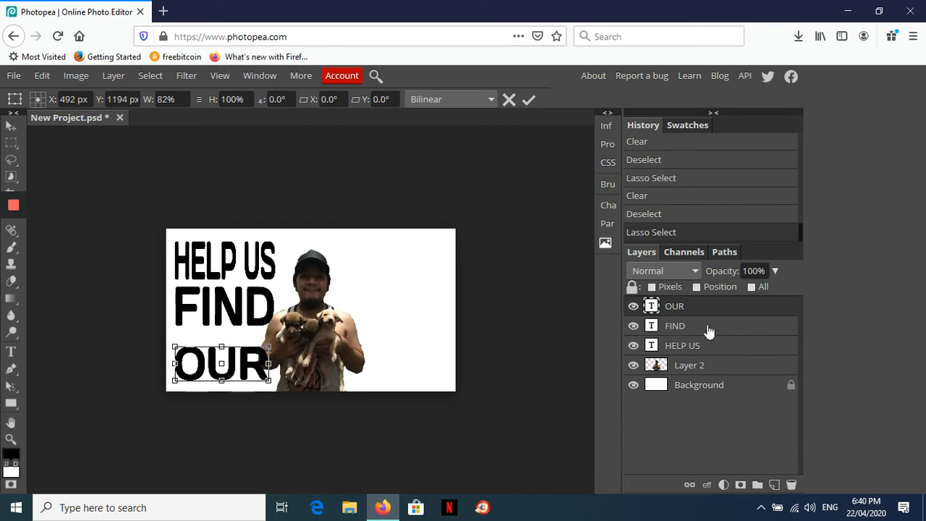
Select the FIND layer and lower its text to about midway between HELP US and OUR
click(733, 327)
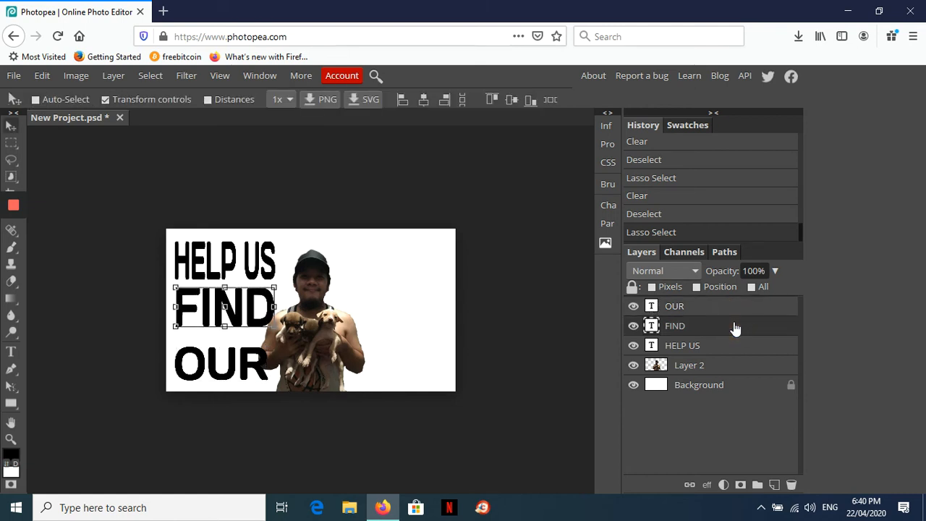
key(Down)
key(Down)
key(Down)
key(Down)
key(Down)
key(Down)
key(Down)
key(Down)
key(Down)
key(Down)
key(Down)
key(Down)
key(Down)
key(Down)
key(Down)
key(Down)
key(Down)
key(Down)
key(Down)
key(Down)
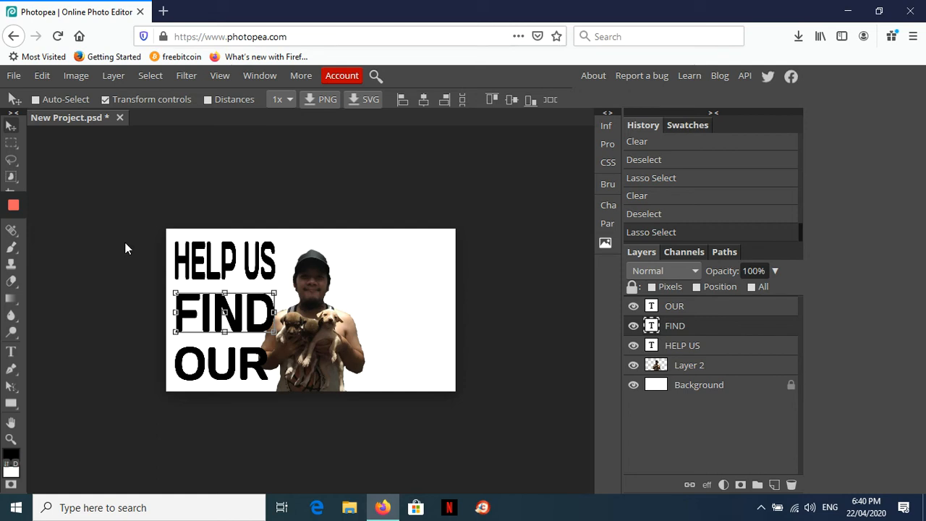
Add the text "PUPPIES" in the canvas's upper-right area, beside the man's head
key(t)
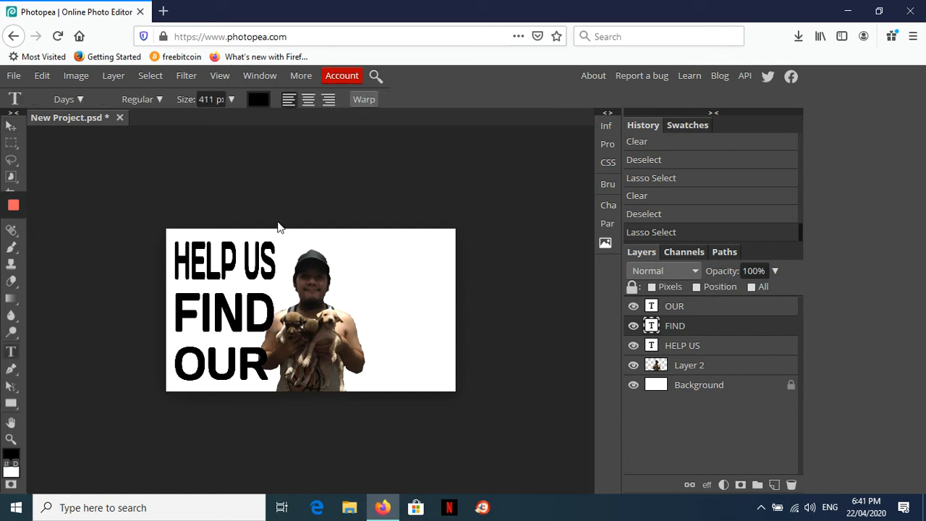
click(343, 260)
text(PUPPIES)
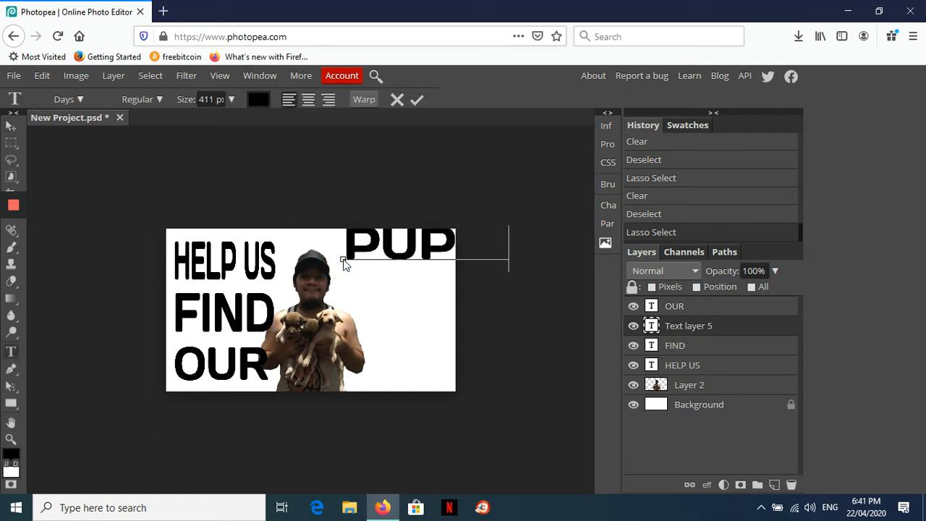
click(9, 129)
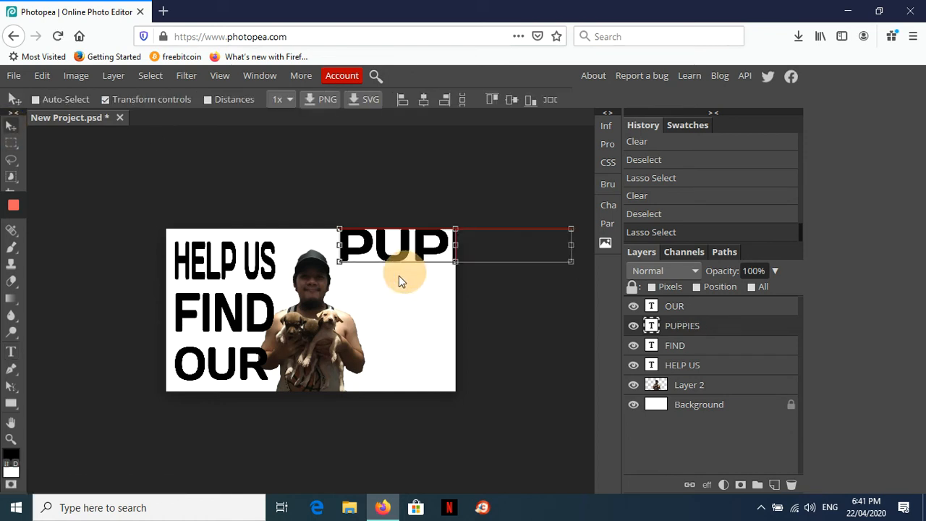
Resize the PUPPIES text to about 49% width and 117% height, fitting it between the man's head and the canvas's right edge
drag(399, 276, 322, 315)
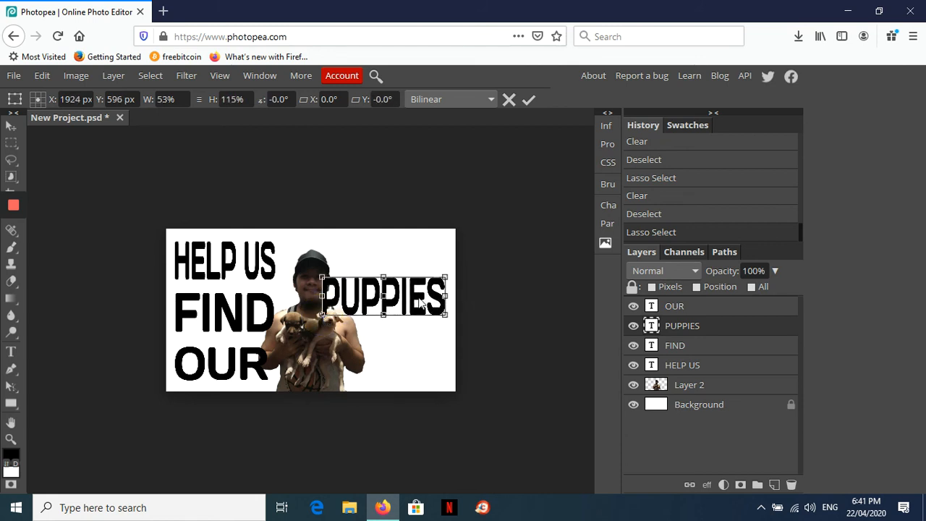
drag(421, 303, 430, 262)
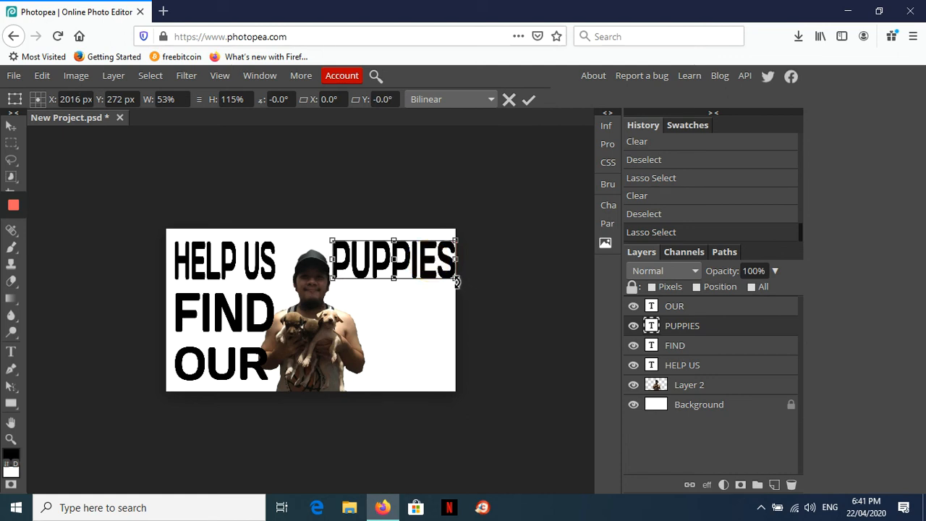
drag(456, 281, 435, 284)
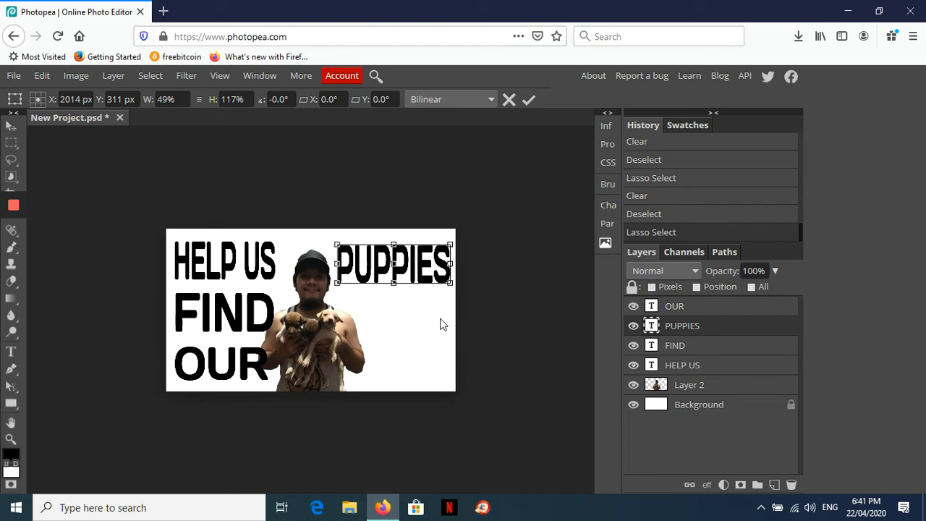
Raise the PUPPIES text slightly so that it lines up with HELP US
key(Up)
key(Up)
key(Up)
key(Up)
key(Up)
key(Up)
key(Up)
key(Up)
key(Up)
key(Up)
key(Up)
key(Up)
key(Up)
key(Up)
key(Up)
key(Up)
key(Up)
key(Up)
key(Up)
key(Up)
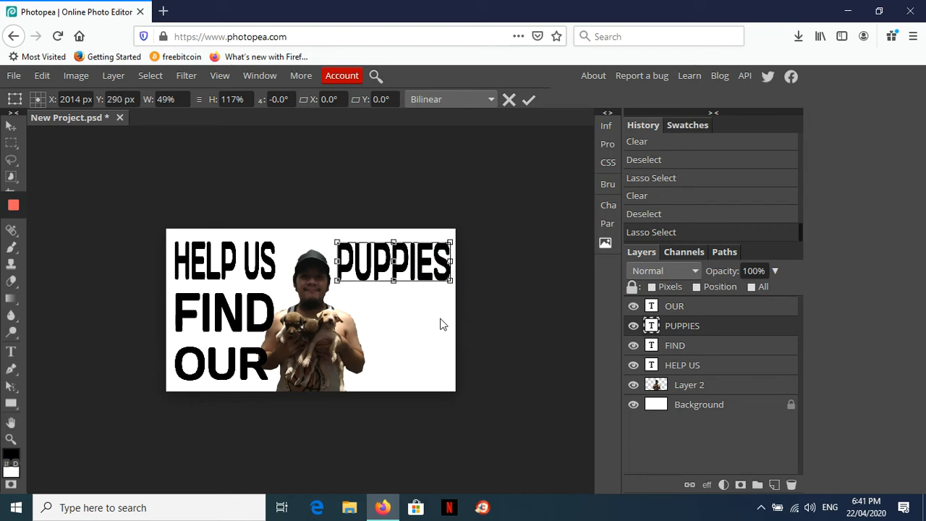
key(Up)
key(Up)
key(Up)
click(440, 324)
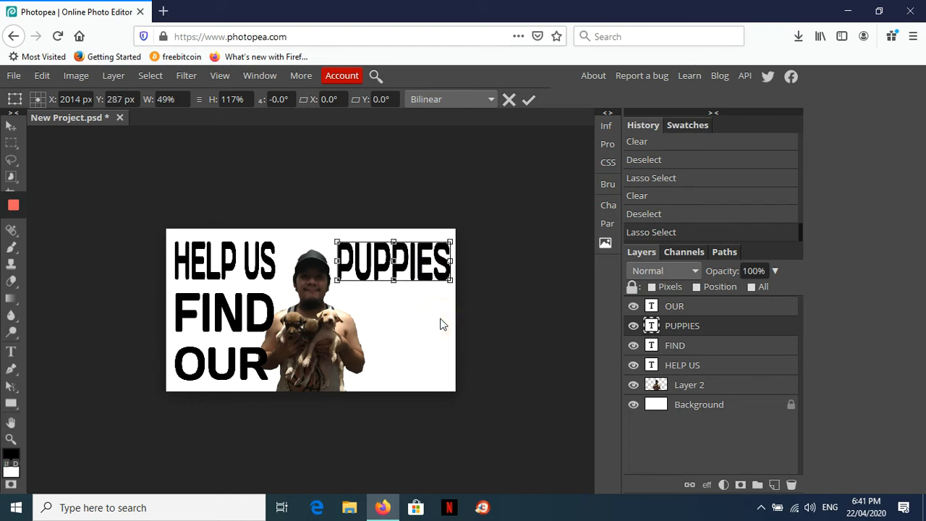
Add the text "A NEW" below PUPPIES
key(t)
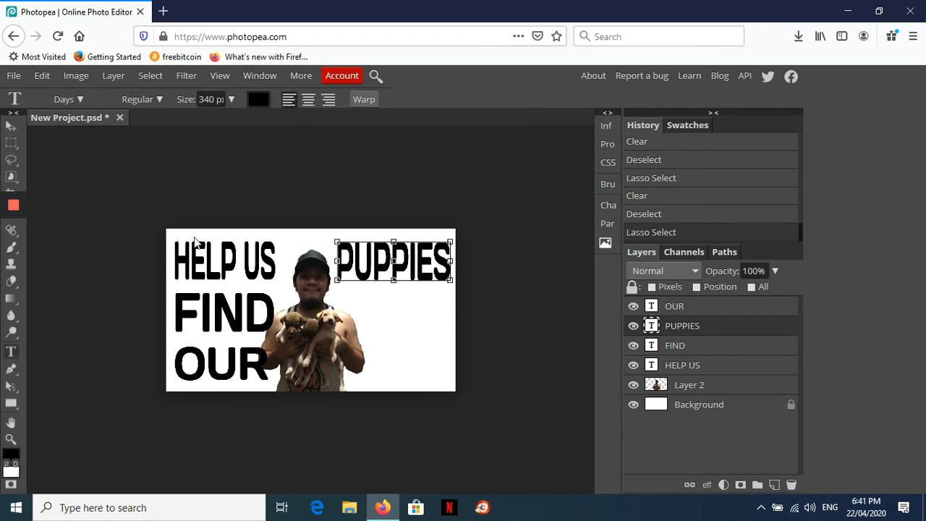
click(376, 320)
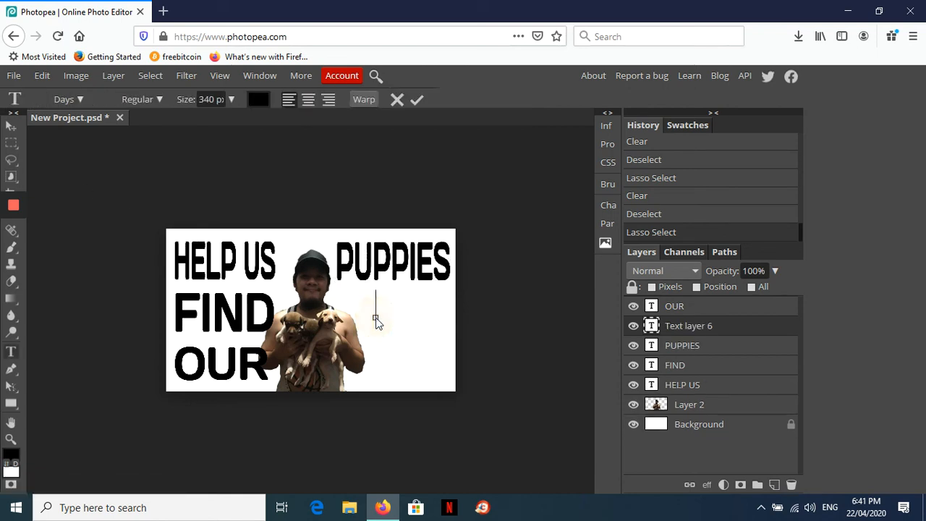
text(AND)
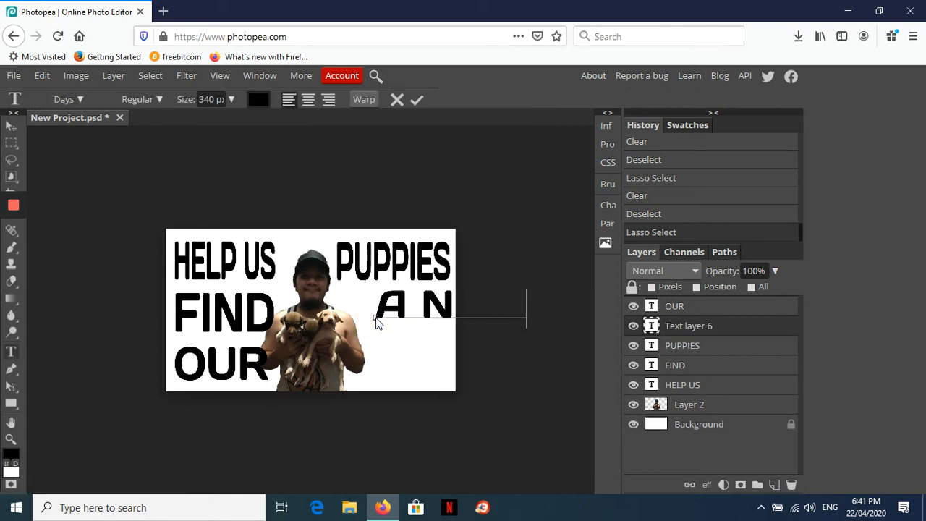
Resize the A NEW text to about 74% width and 120% height and fit it below PUPPIES, level with FIND
click(11, 125)
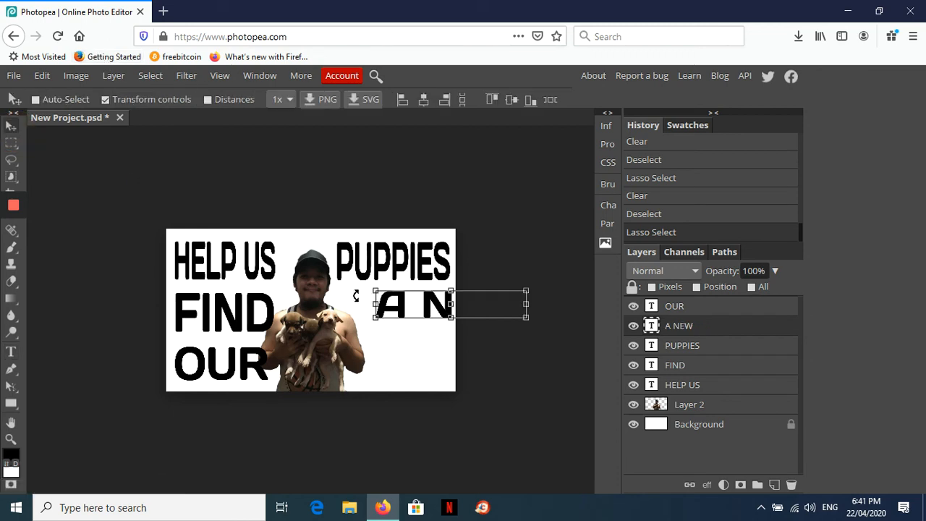
drag(373, 320, 415, 323)
drag(480, 306, 411, 317)
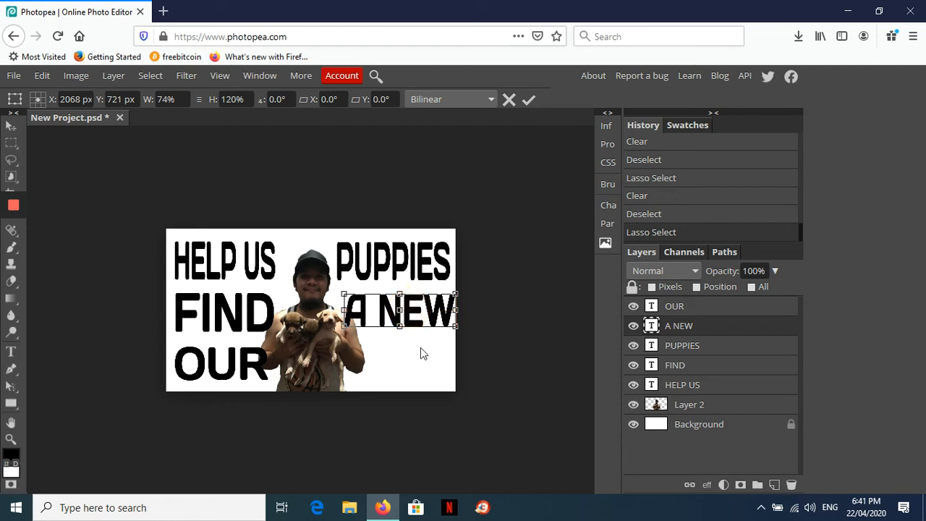
Add the text "HOME" below A NEW and move it into the canvas's lower-right corner
key(t)
click(393, 365)
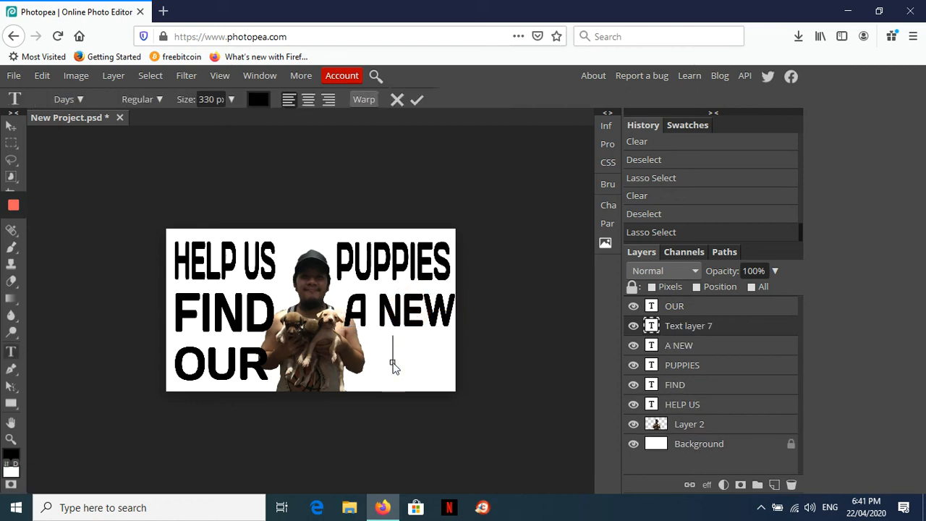
text(HOME)
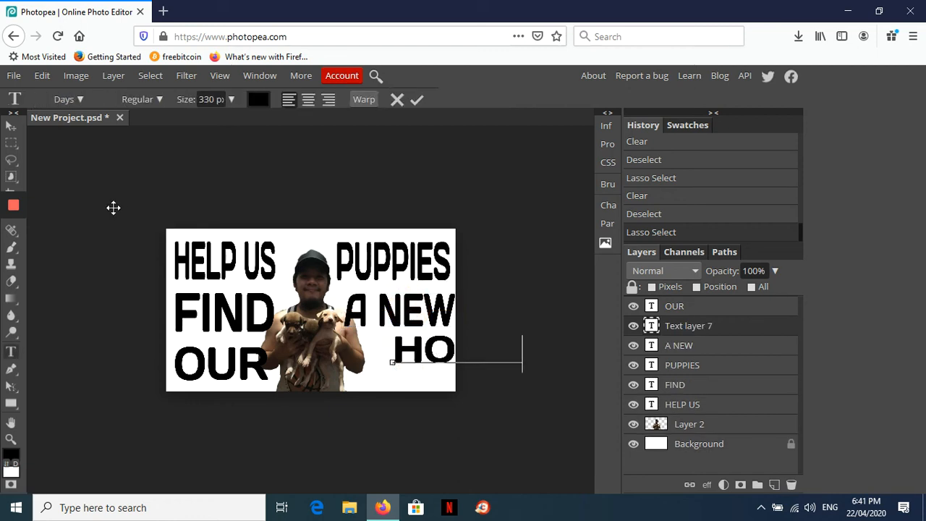
click(11, 126)
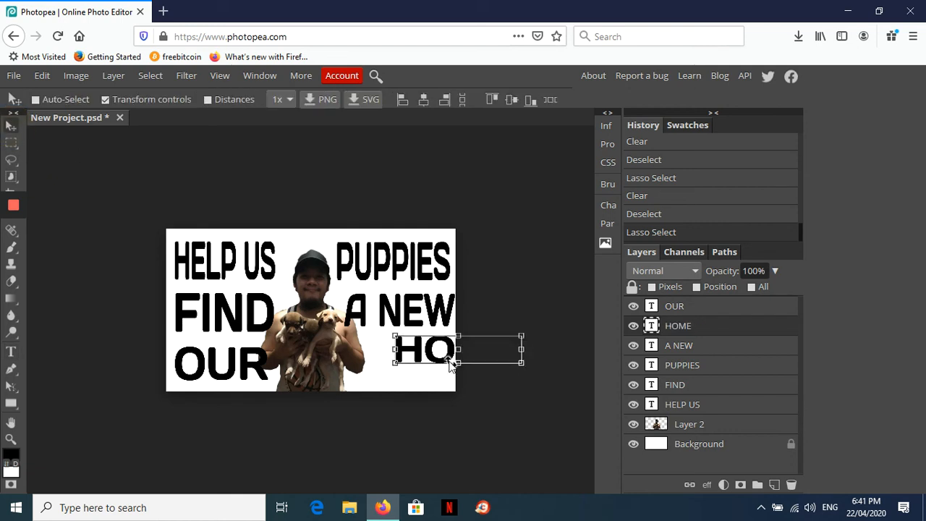
drag(438, 362, 348, 377)
drag(420, 372, 418, 387)
mouse_move(418, 385)
mouse_down()
mouse_move(413, 351)
mouse_move(416, 374)
mouse_up()
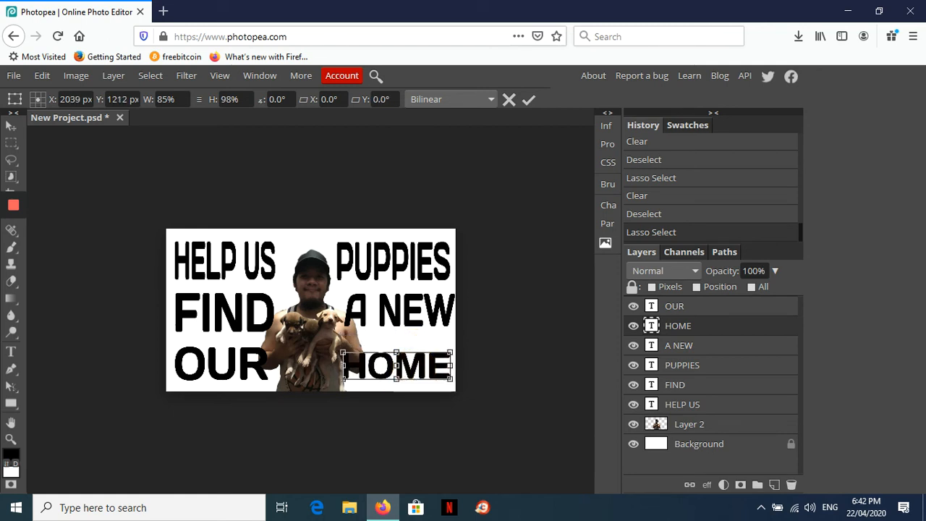
mouse_move(416, 317)
mouse_down()
mouse_move(407, 330)
mouse_move(415, 322)
mouse_up()
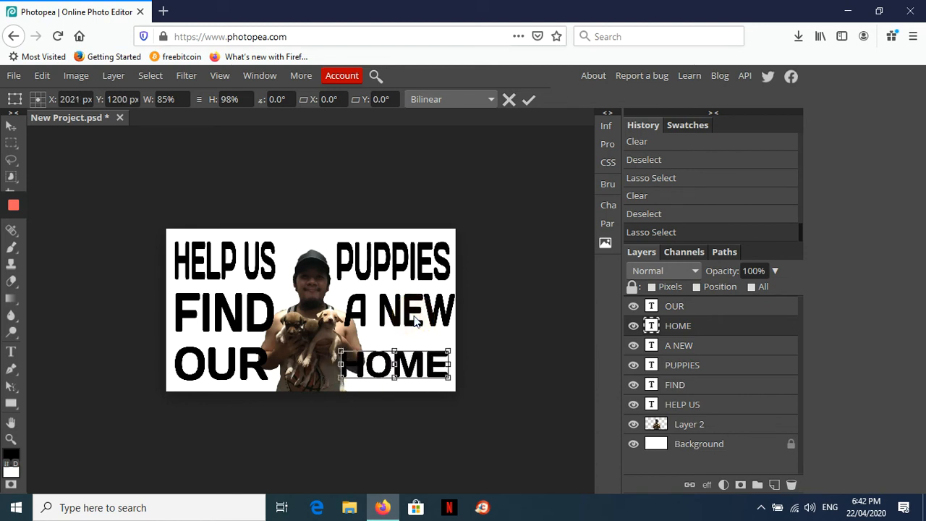
key(Escape)
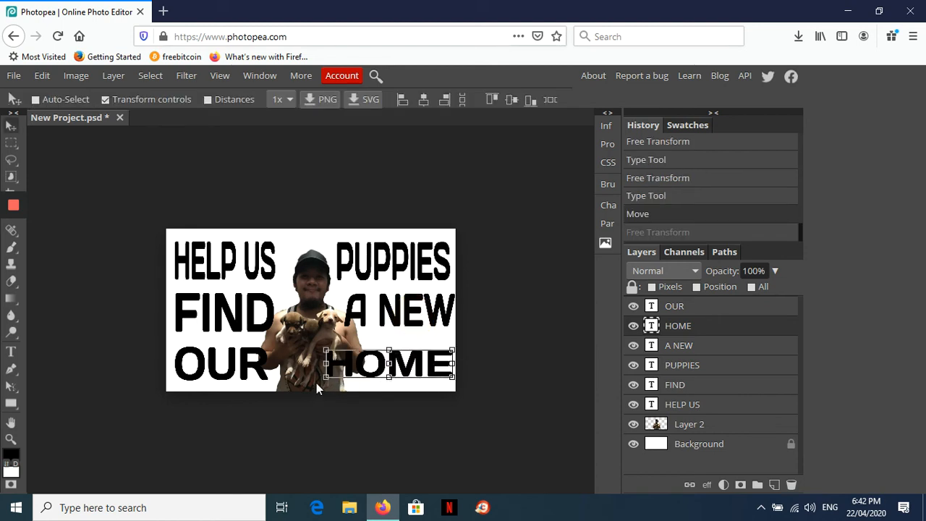
Resize the HOME text to about 85% width and 120% height, keeping it in the canvas's lower-right corner
drag(325, 377, 345, 382)
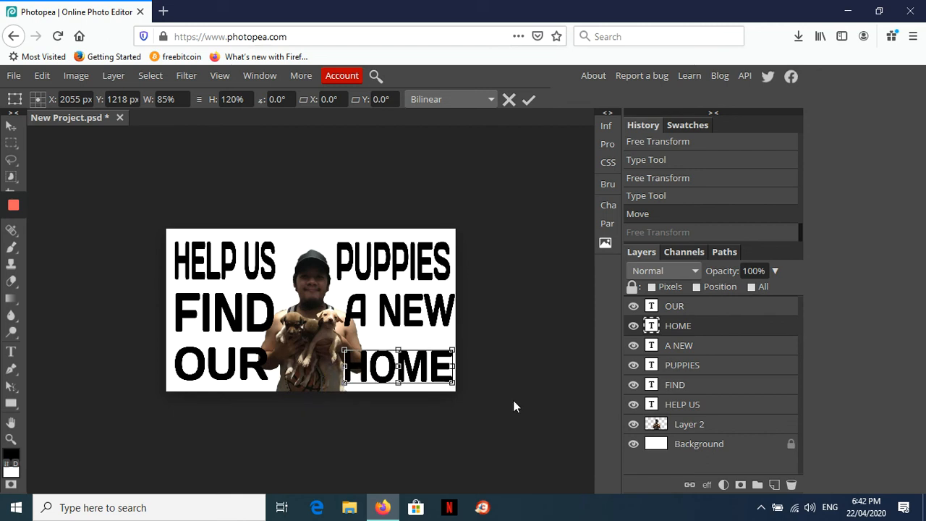
click(11, 125)
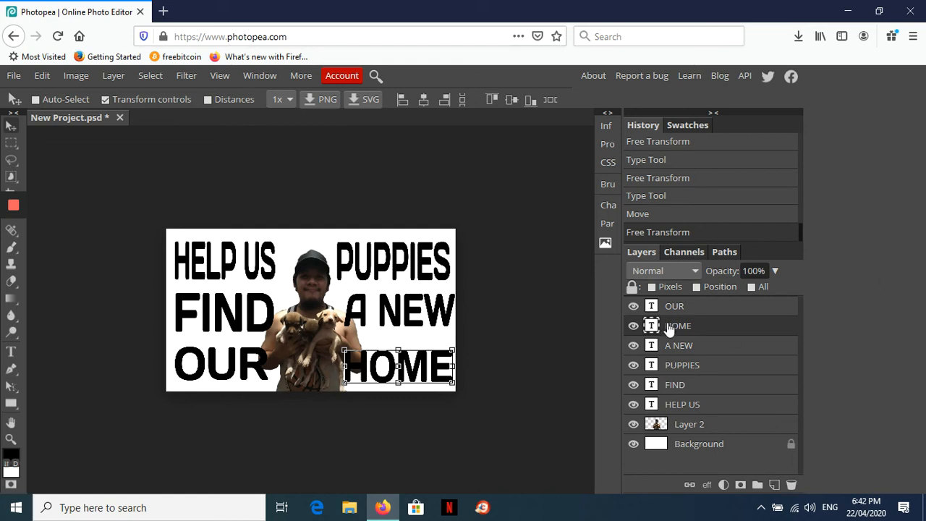
Delete the HOME text layer
drag(711, 323, 791, 485)
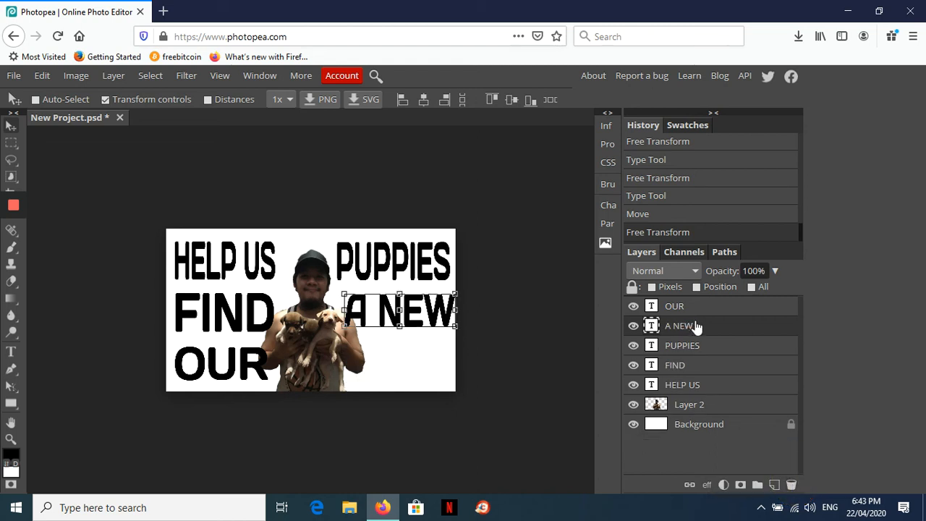
Delete the A NEW, OUR, FIND and HELP US text layers
drag(696, 325, 791, 485)
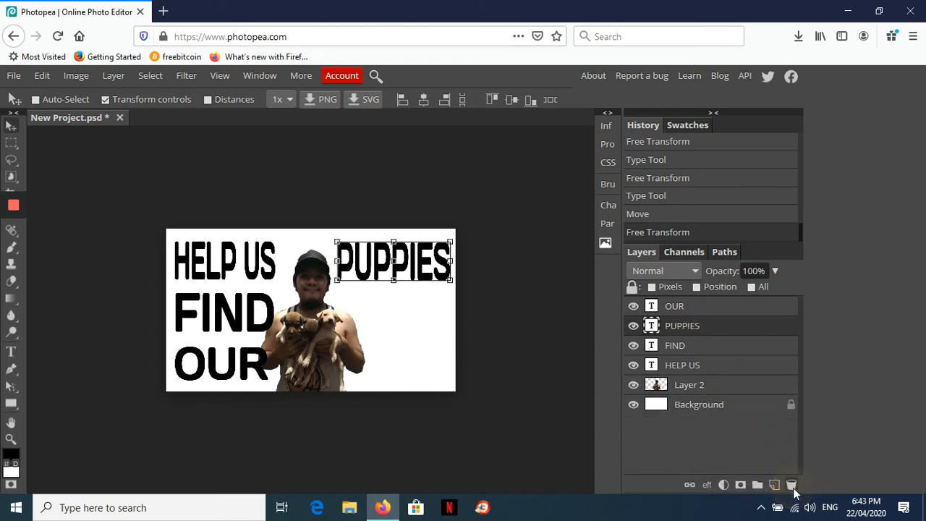
click(716, 312)
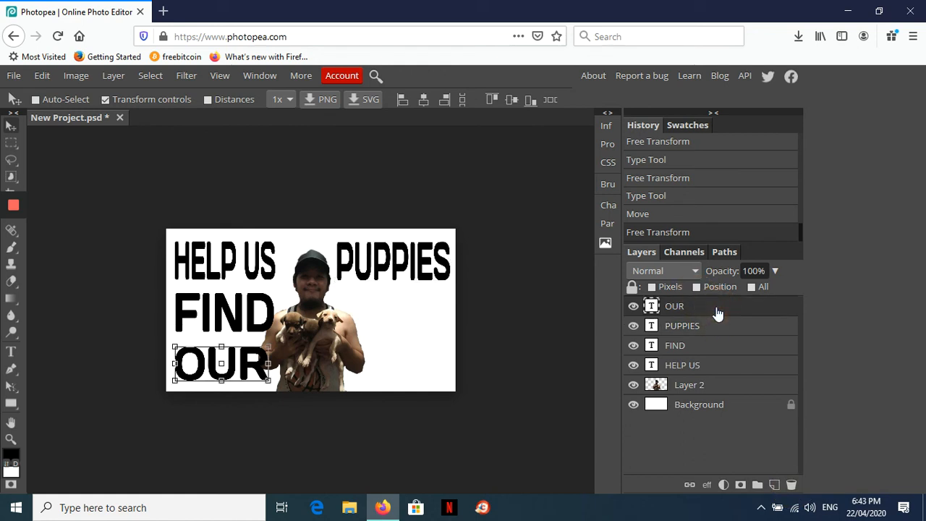
drag(716, 312, 791, 484)
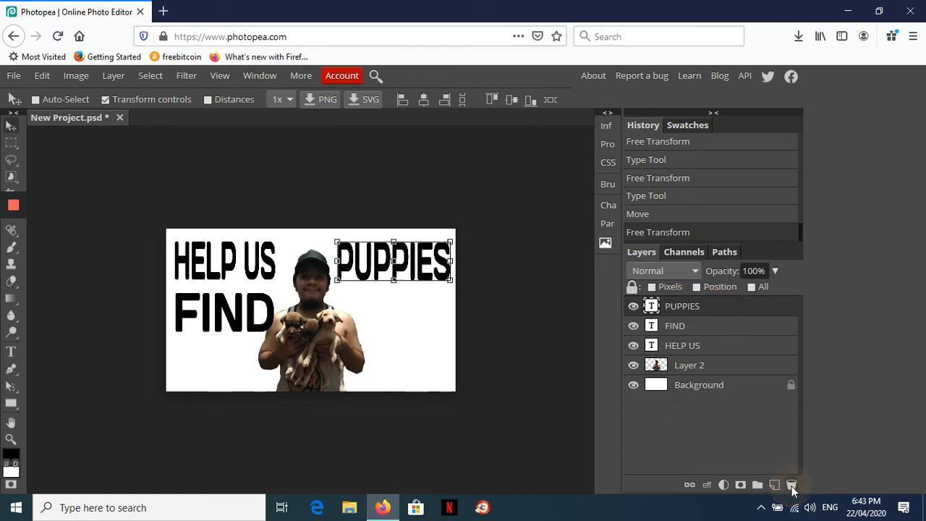
drag(705, 331, 791, 484)
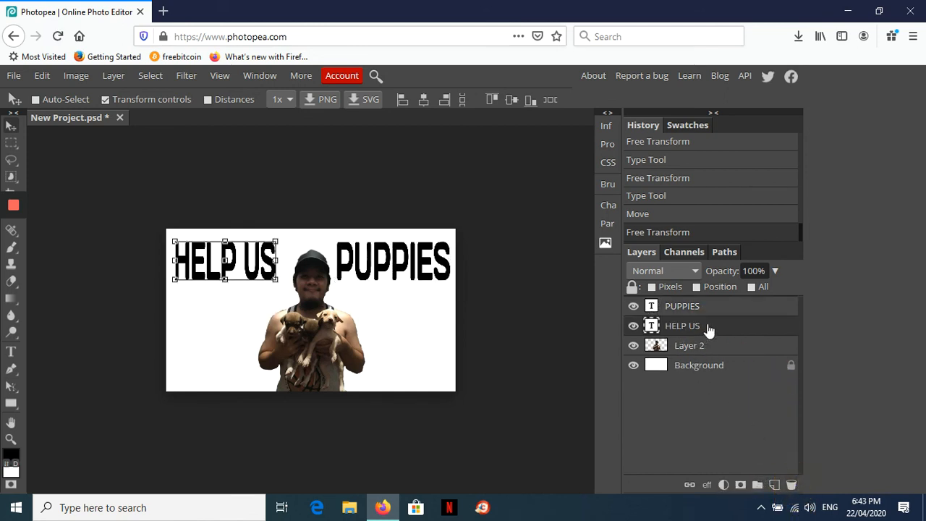
drag(709, 329, 793, 489)
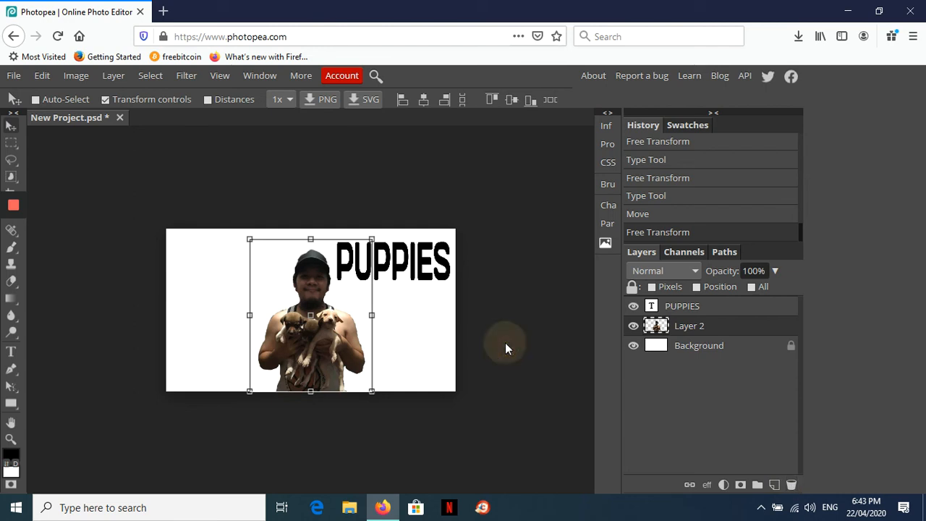
Move the PUPPIES text toward the canvas's top center and shift the man cutout to the canvas's left side
click(15, 124)
click(681, 305)
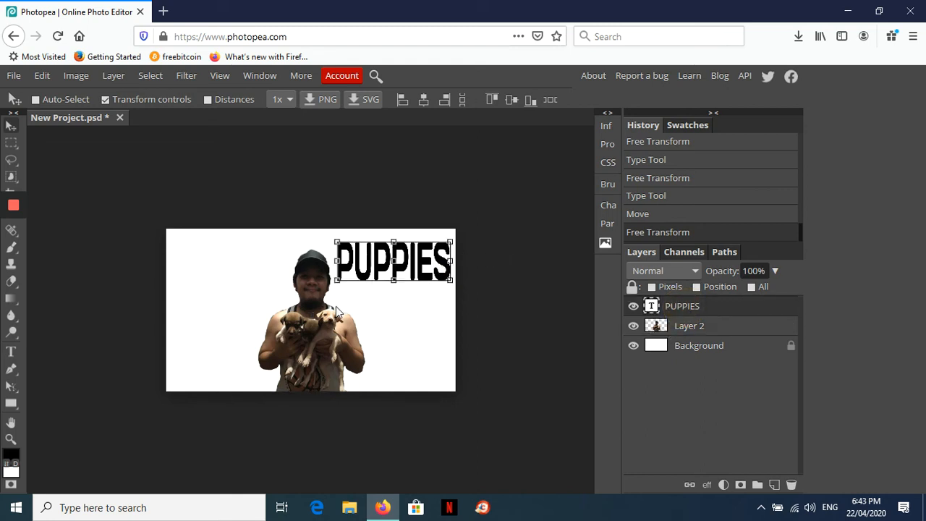
drag(334, 335, 276, 332)
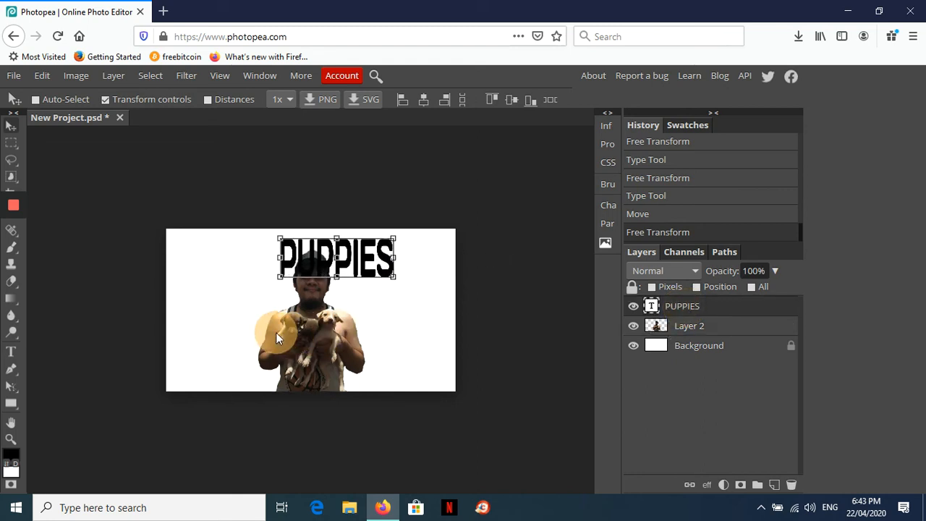
click(701, 327)
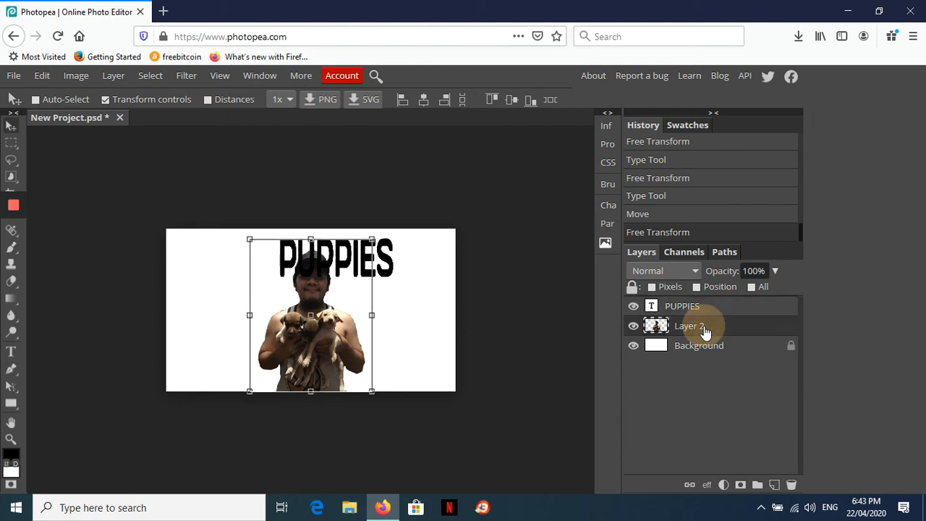
drag(324, 344, 247, 347)
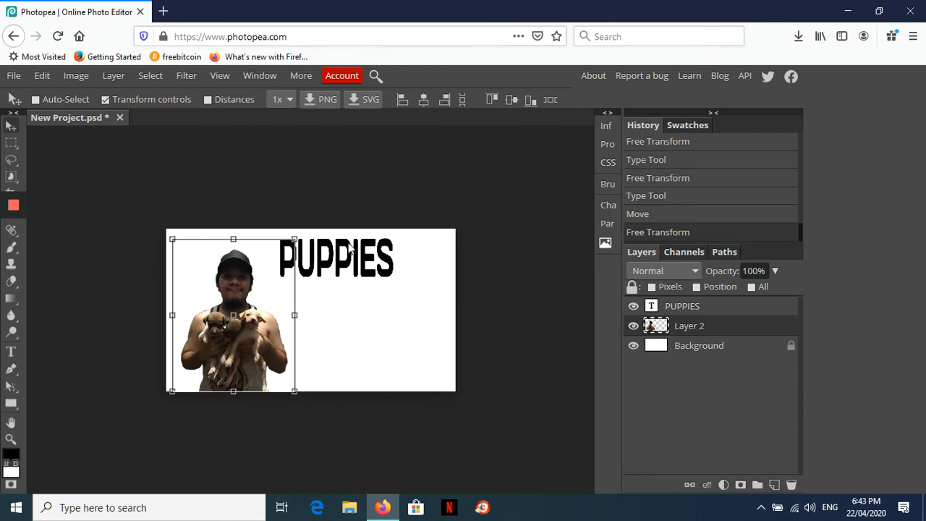
Resize the PUPPIES text to about 151% width and 111% height and place it beside the man's face
click(737, 307)
drag(395, 275, 452, 284)
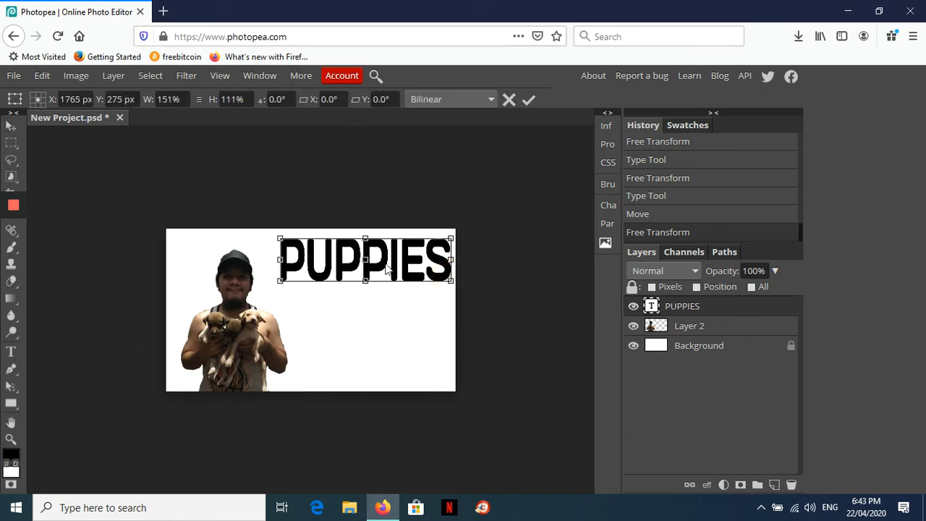
mouse_move(395, 277)
mouse_down()
mouse_move(407, 289)
mouse_move(385, 300)
mouse_move(389, 289)
mouse_up()
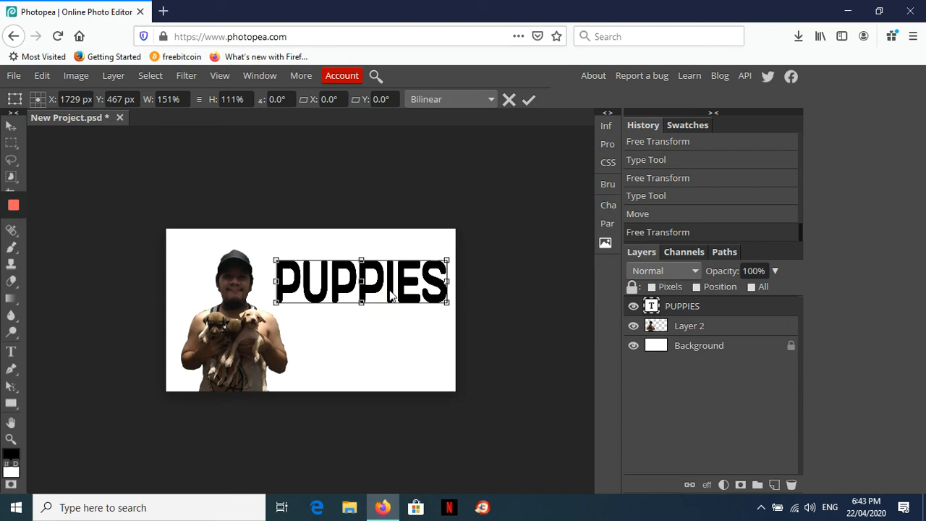
Change the PUPPIES text to "PUPPER" and move it down beside the puppies
key(t)
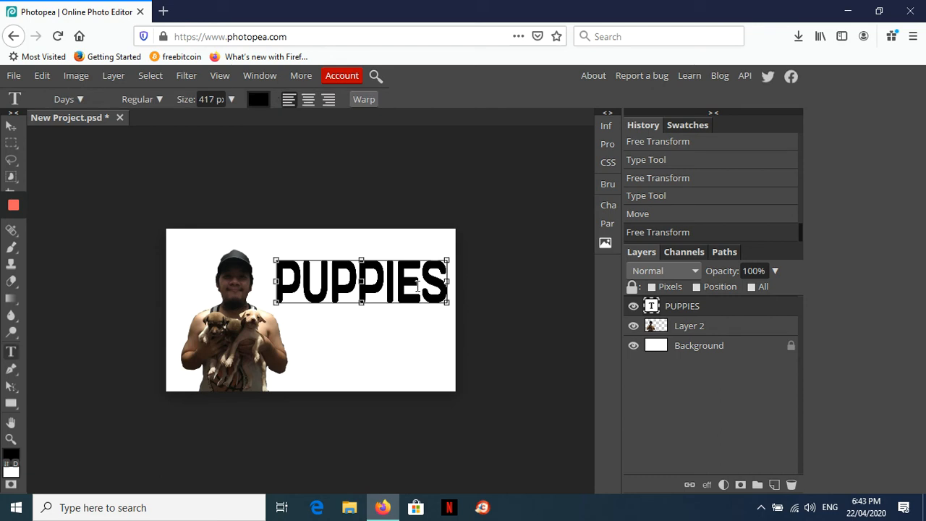
click(417, 286)
key(Right)
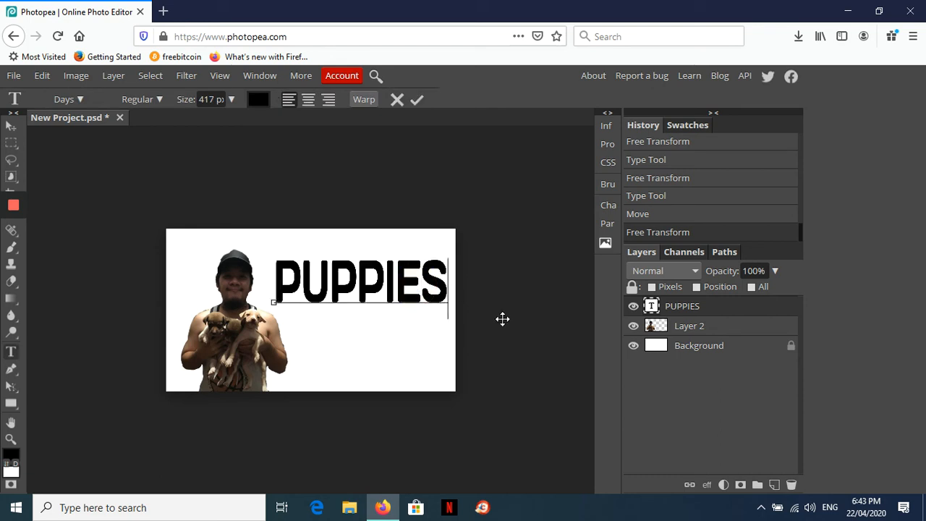
key(BackSpace)
key(BackSpace)
key(BackSpace)
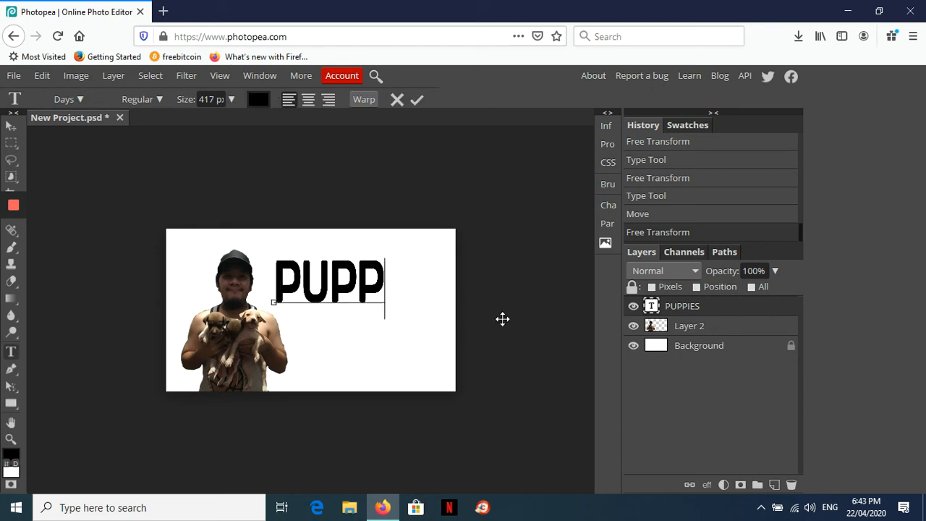
text(Y)
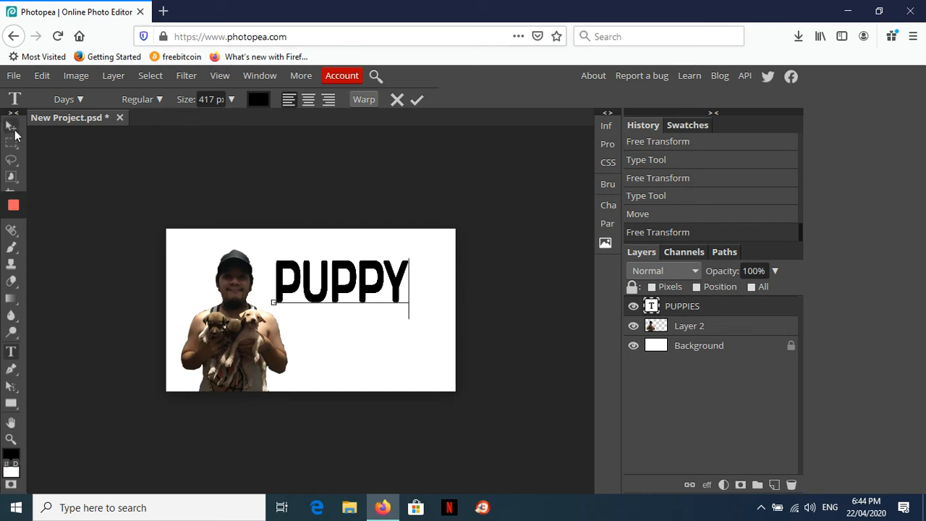
key(BackSpace)
text(ER)
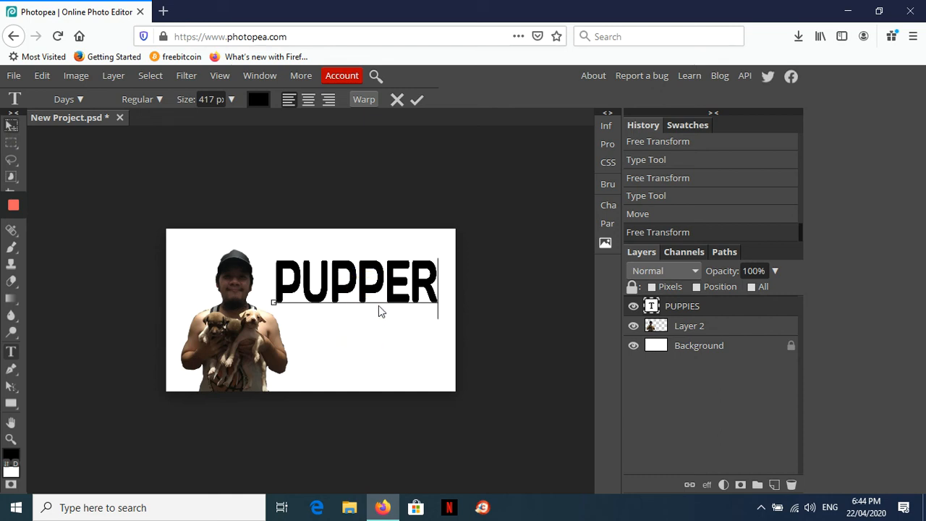
click(11, 125)
mouse_move(365, 280)
mouse_down()
mouse_move(372, 304)
mouse_move(371, 285)
mouse_up()
Add the text "ADOPT A" above PUPPER, beside the man's face
key(t)
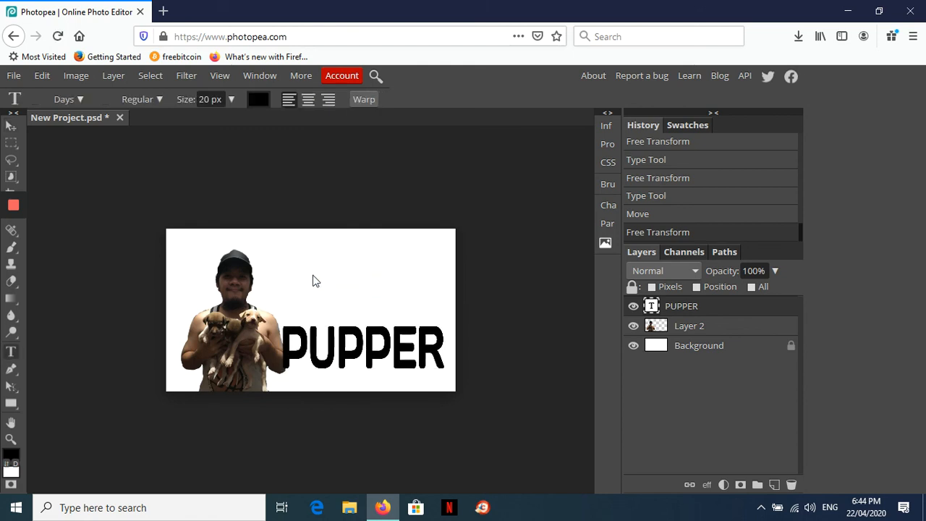
click(285, 277)
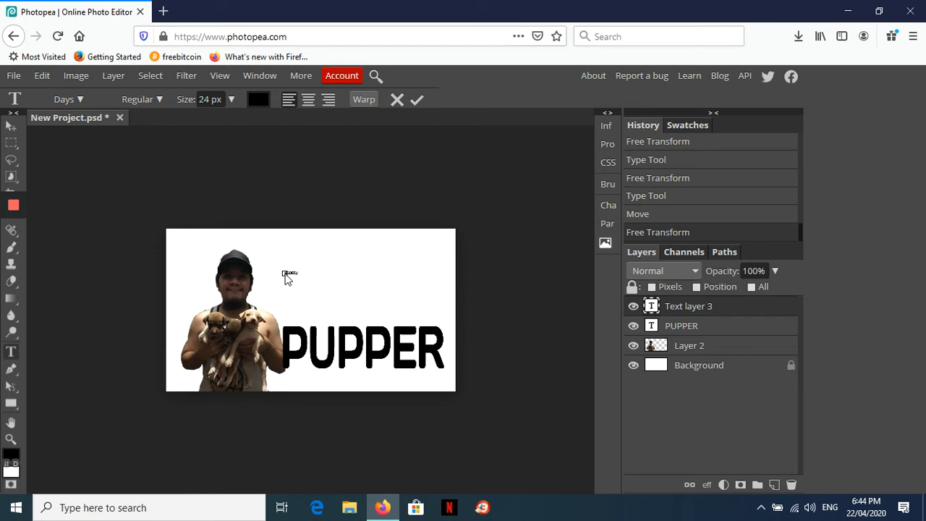
text(ADOPT A)
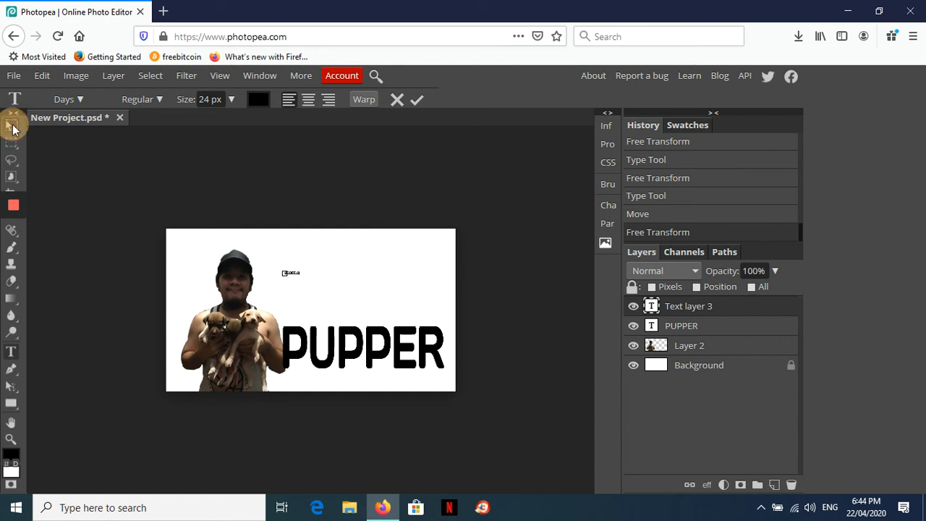
click(11, 125)
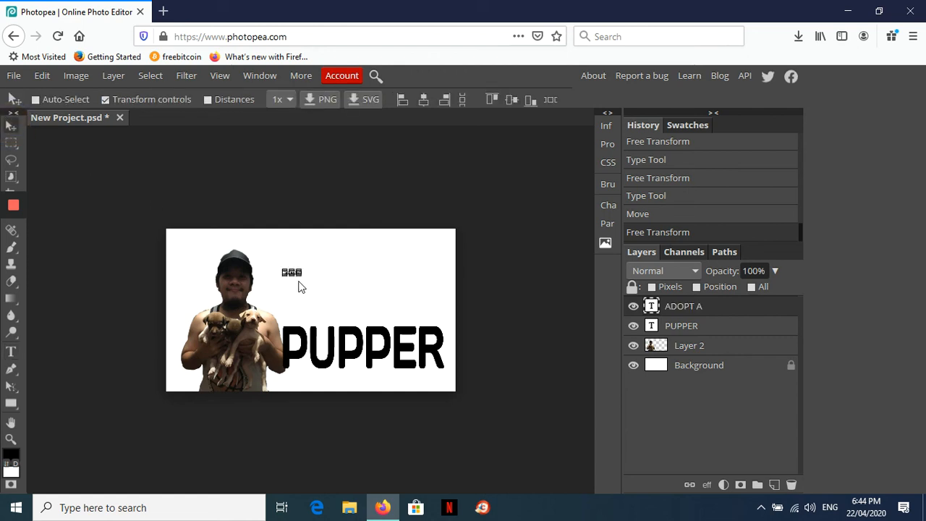
Enlarge the ADOPT A text to about 1113% width and 1795% height above PUPPER and nudge it up slightly
drag(301, 277, 440, 312)
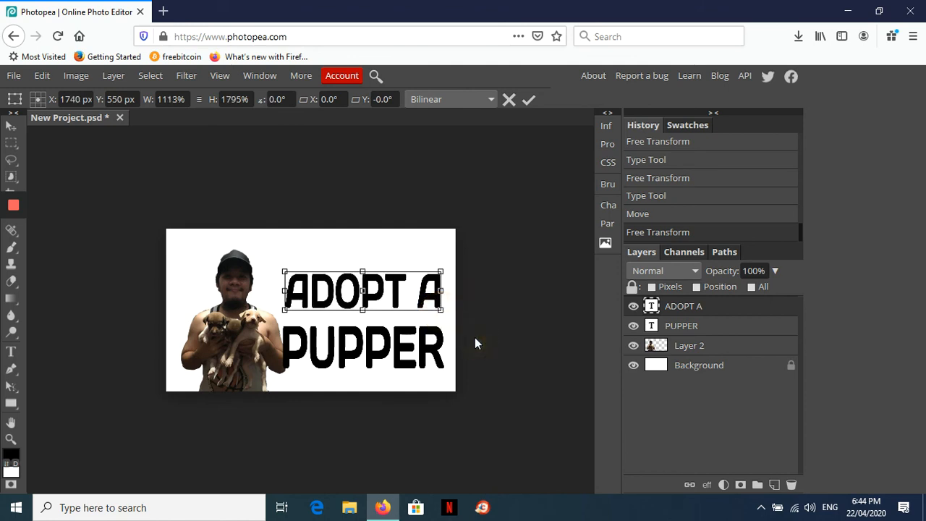
click(11, 130)
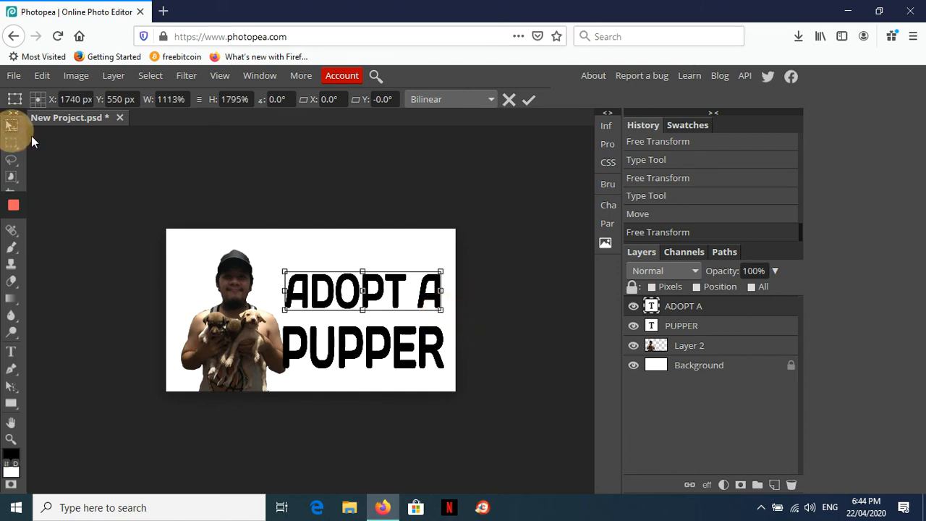
click(336, 349)
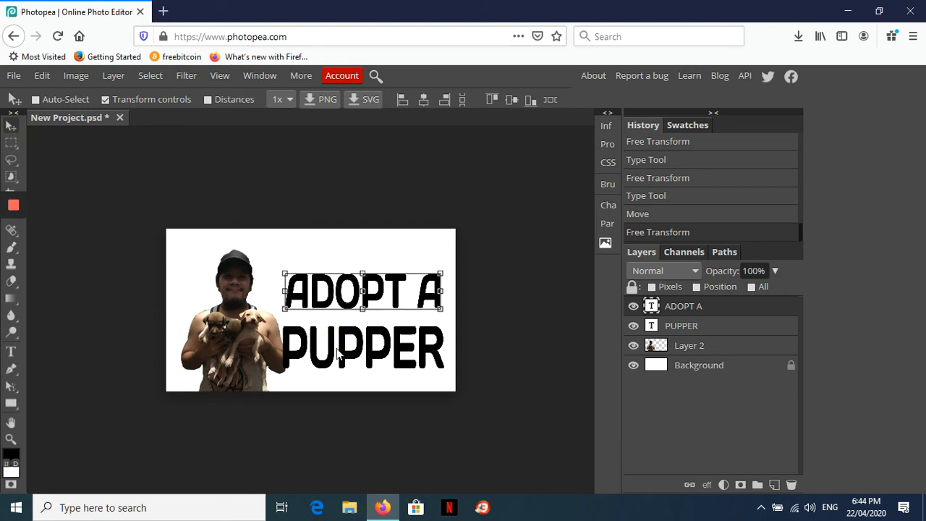
key(Up)
key(Up)
key(Up)
key(Up)
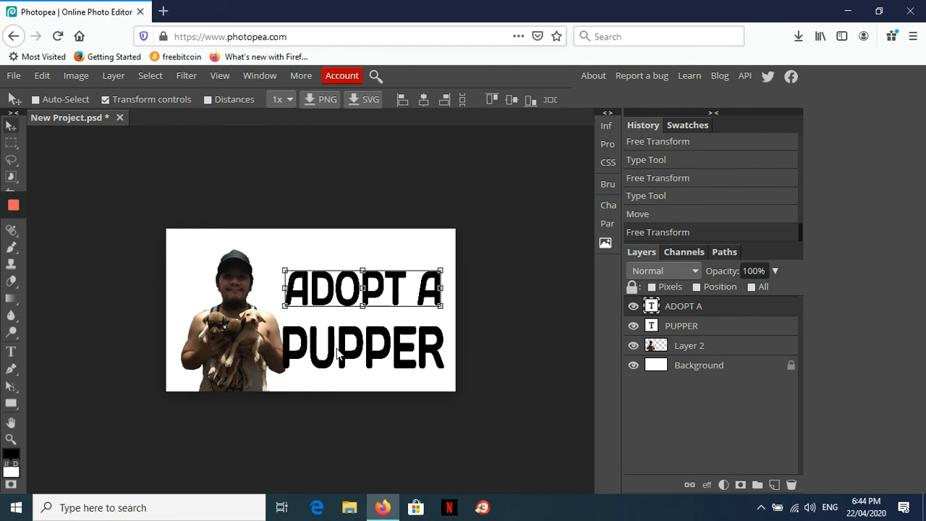
Nudge the PUPPER text up until it sits close beneath ADOPT A, and turn off the transform controls
click(751, 331)
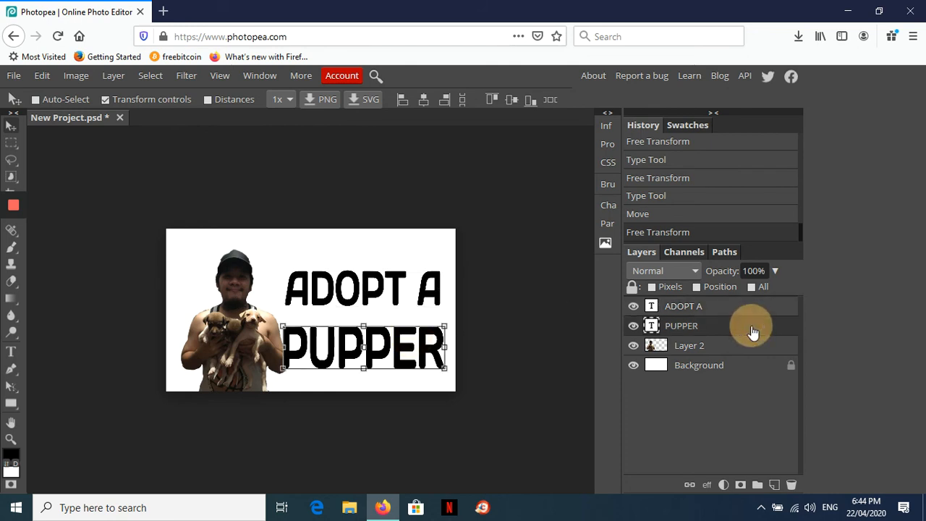
key(Up)
key(Up)
key(Up)
key(Up)
key(Up)
key(Up)
key(Up)
key(Up)
key(Up)
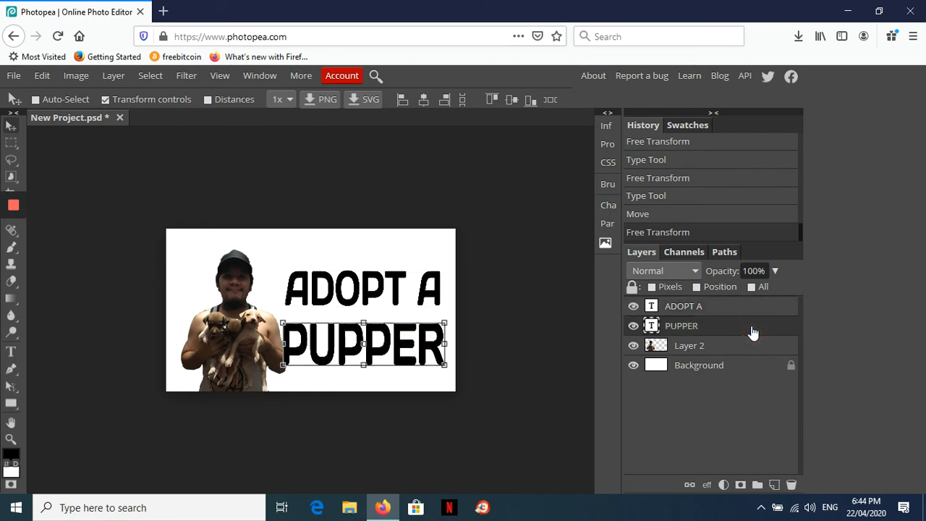
key(Up)
key(Up)
key(Up)
key(Up)
key(Up)
key(Up)
key(Up)
key(Up)
key(Up)
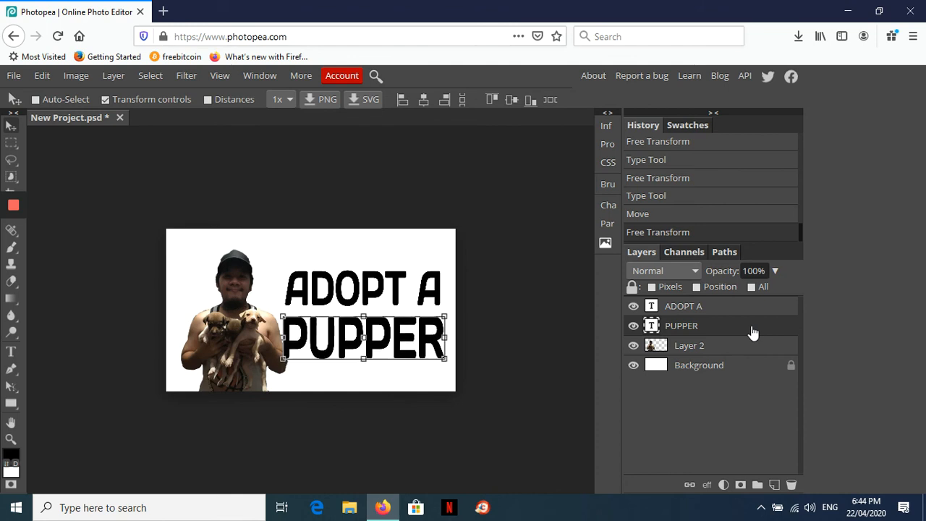
key(Up)
key(Up)
key(Up)
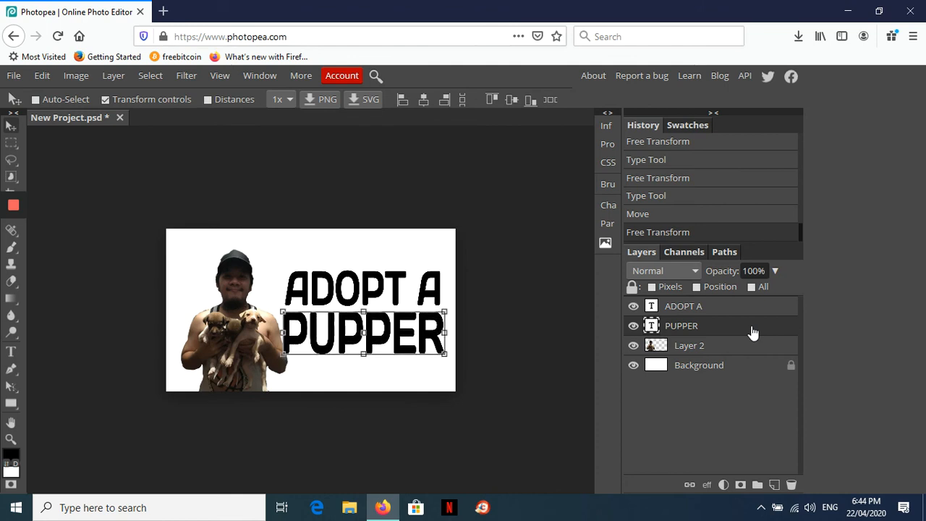
key(Up)
key(Up)
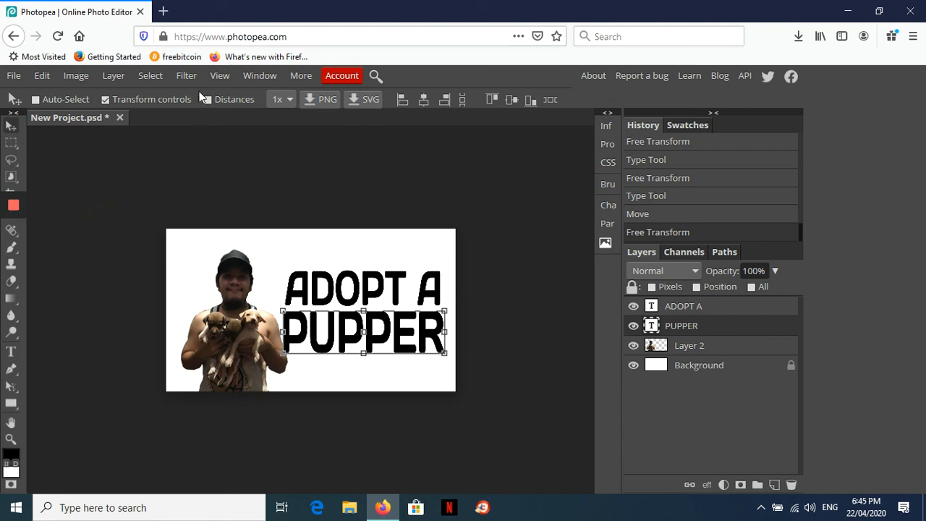
click(105, 99)
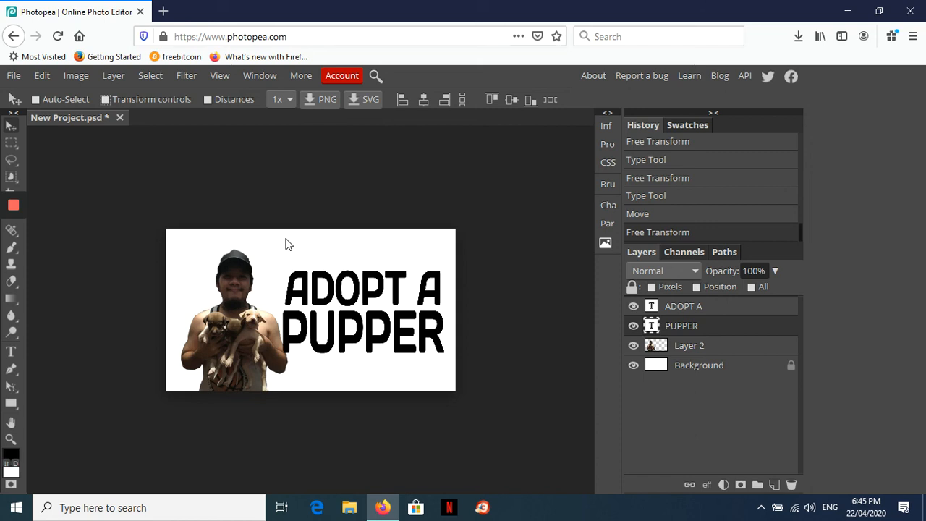
Recolor the whole ADOPT A text white (ffffff)
click(724, 311)
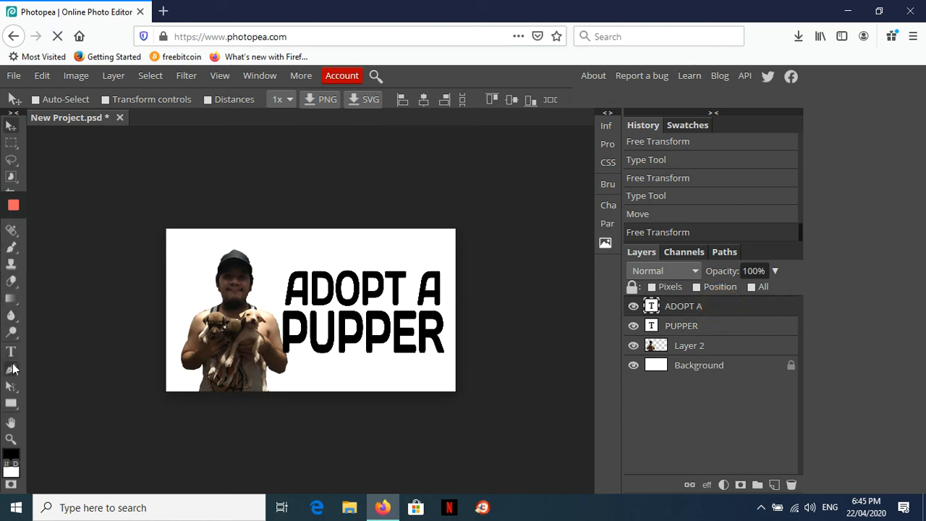
click(11, 353)
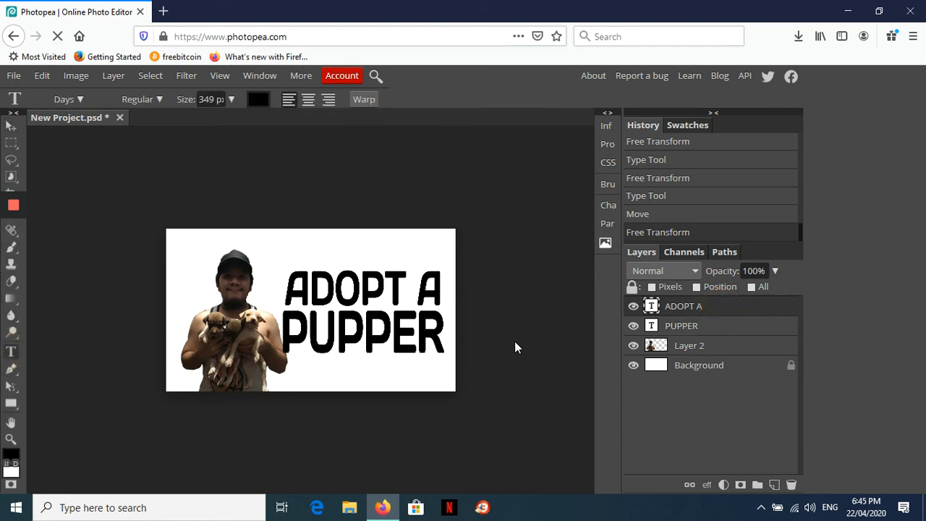
click(357, 289)
key(ctrl+a)
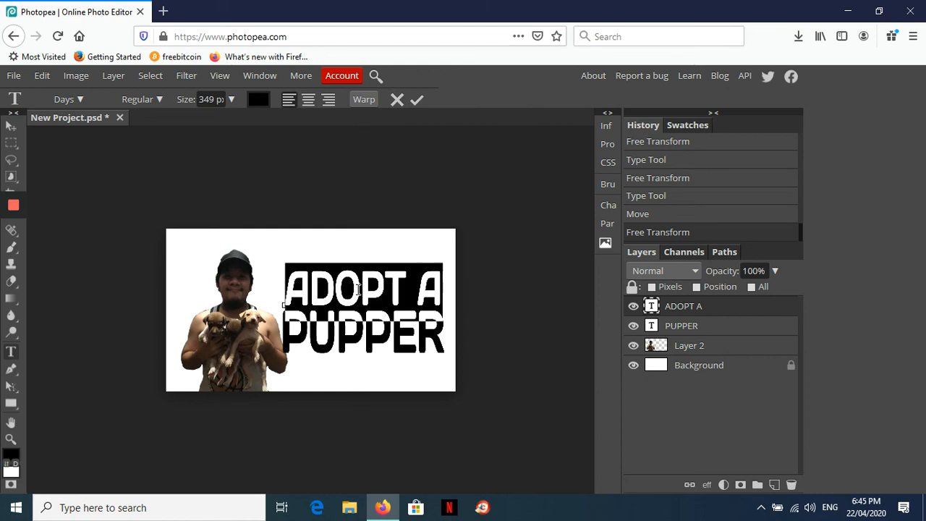
click(258, 99)
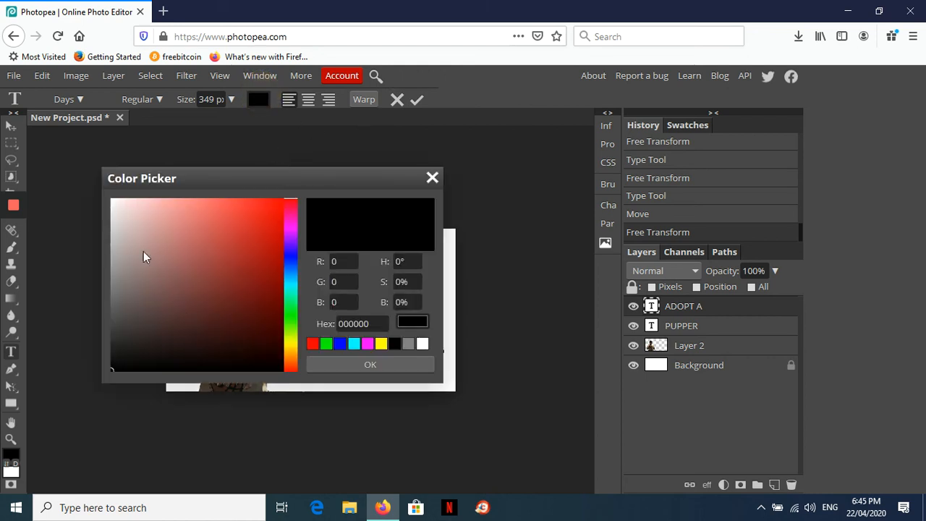
click(133, 216)
click(106, 202)
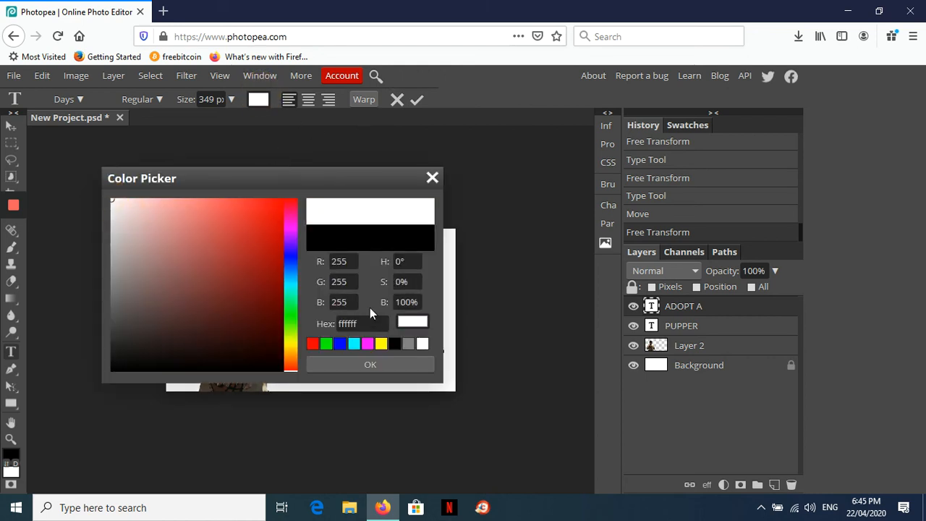
click(362, 366)
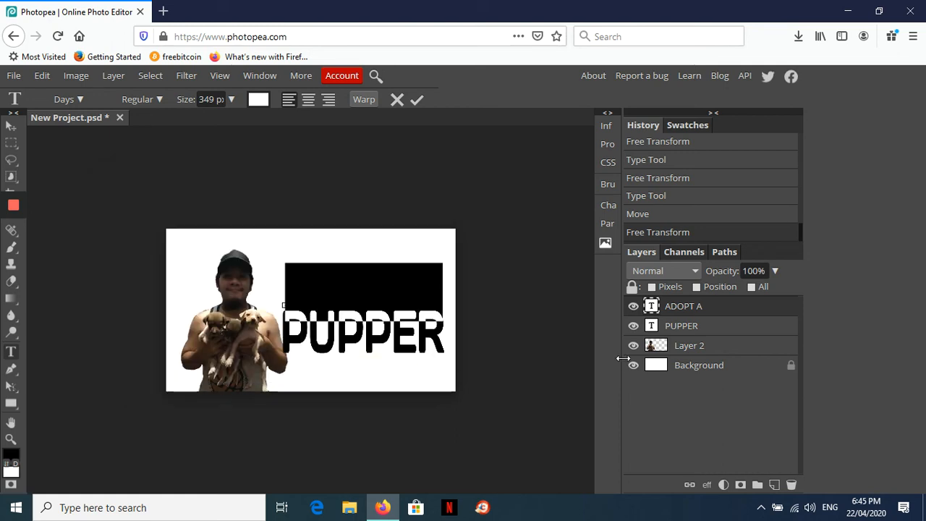
Recolor the whole PUPPER text white (ffffff)
click(698, 329)
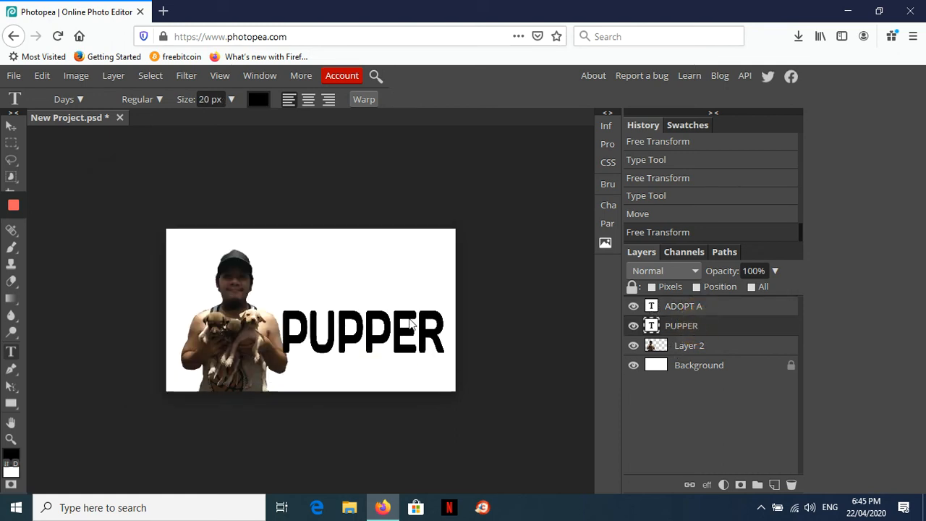
click(377, 340)
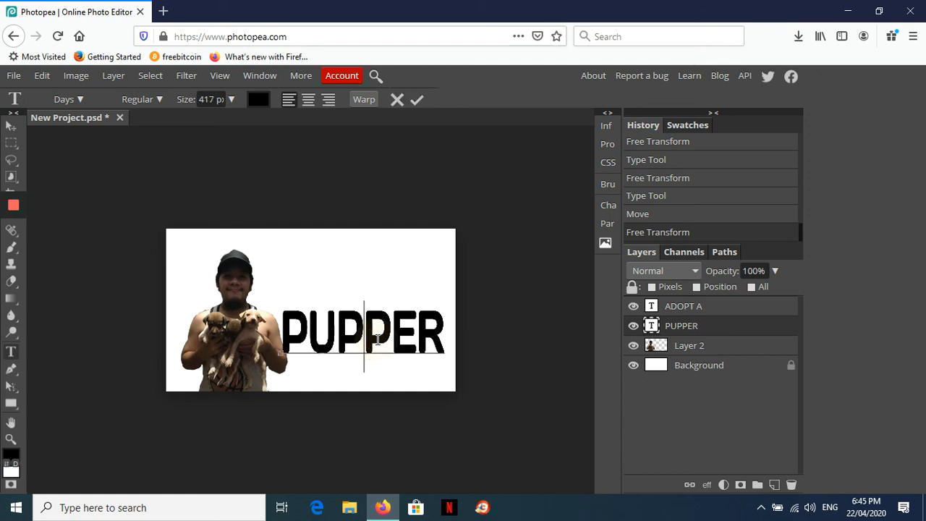
key(ctrl+a)
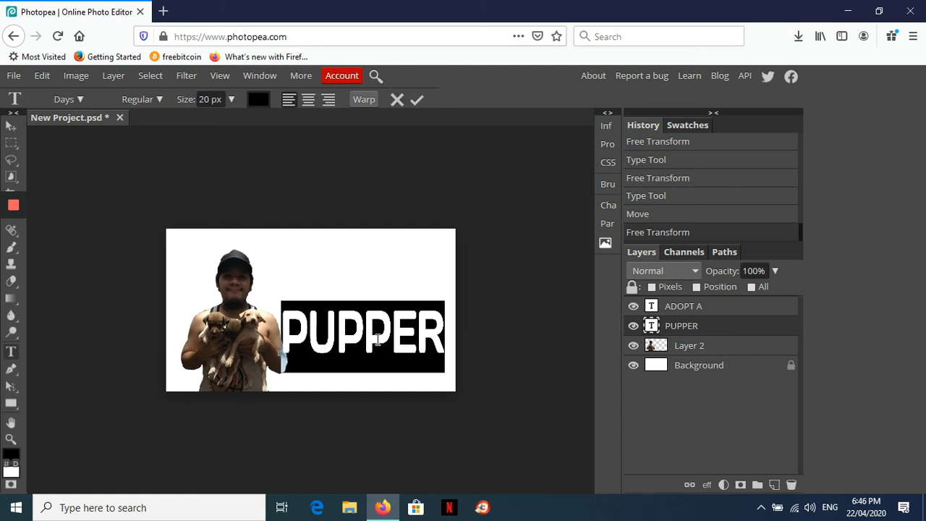
click(258, 101)
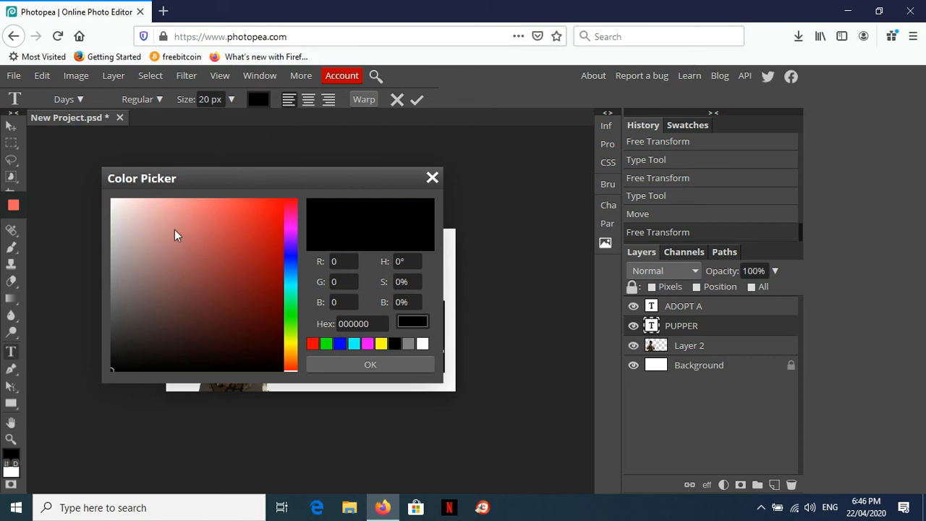
drag(175, 230, 87, 186)
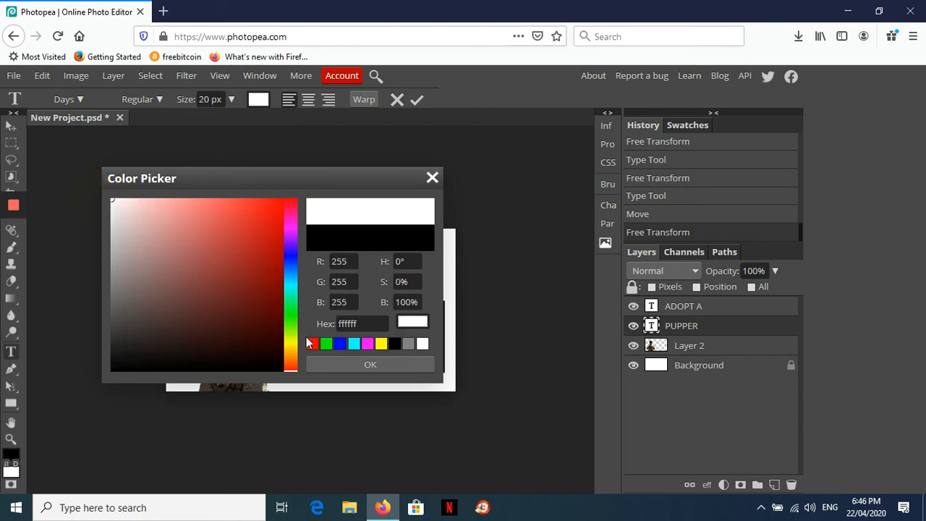
click(330, 366)
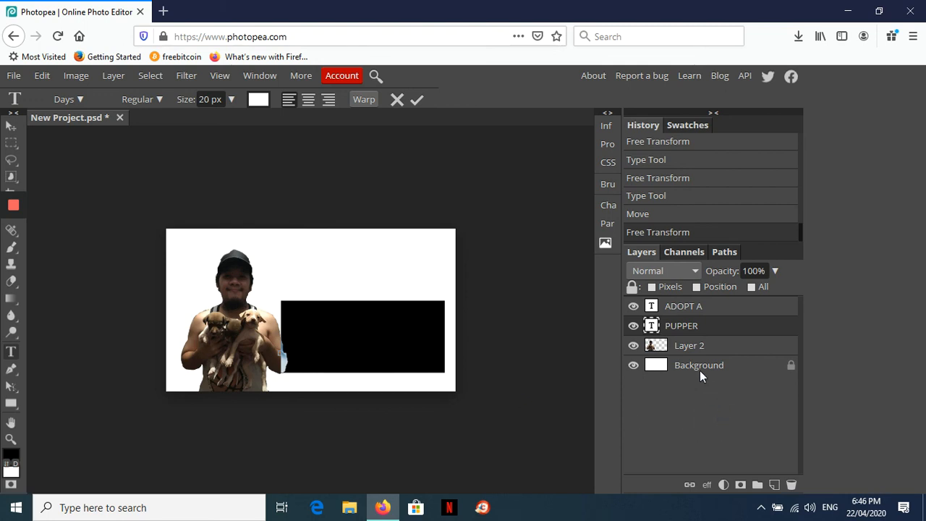
Add a black outside Stroke effect of 24 px to the ADOPT A text layer
click(715, 311)
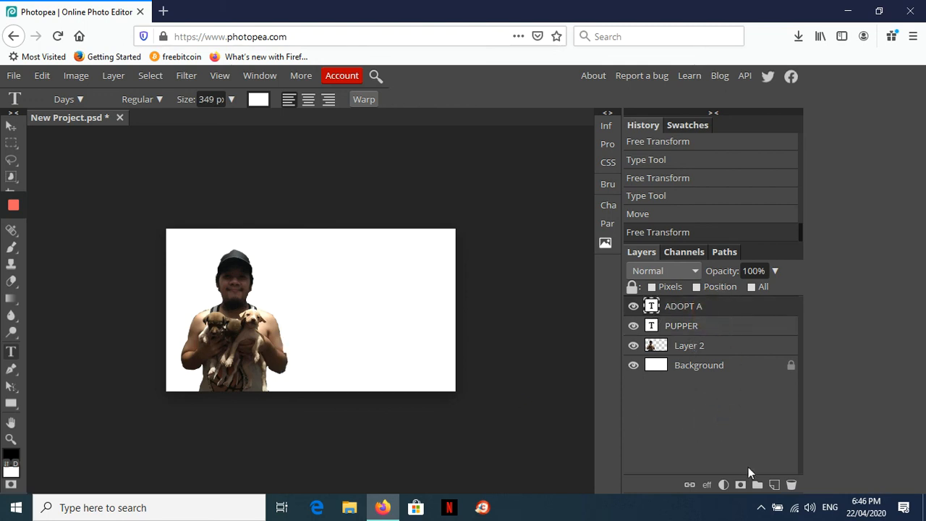
click(707, 485)
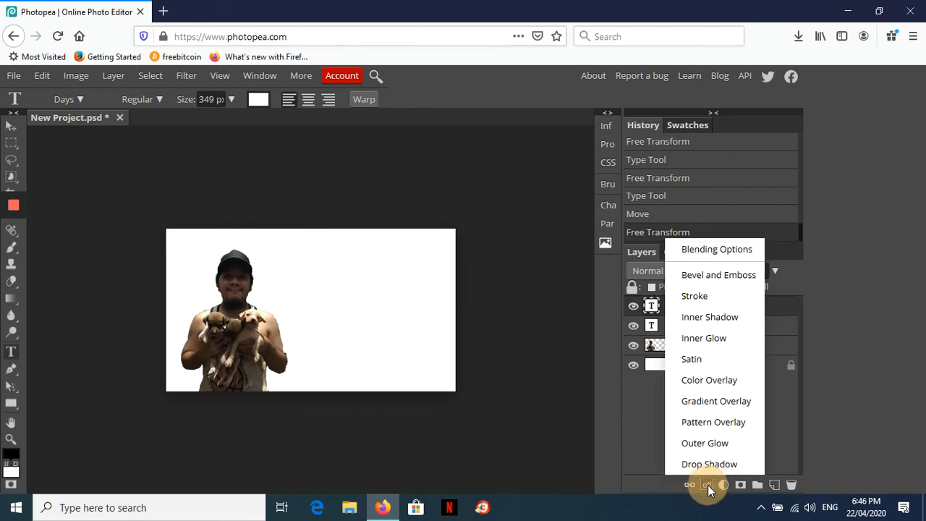
click(697, 296)
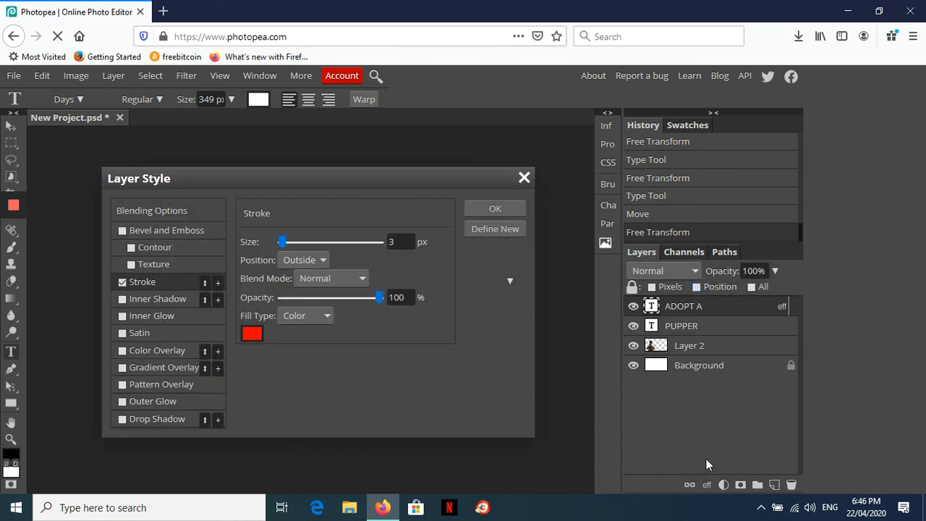
click(251, 333)
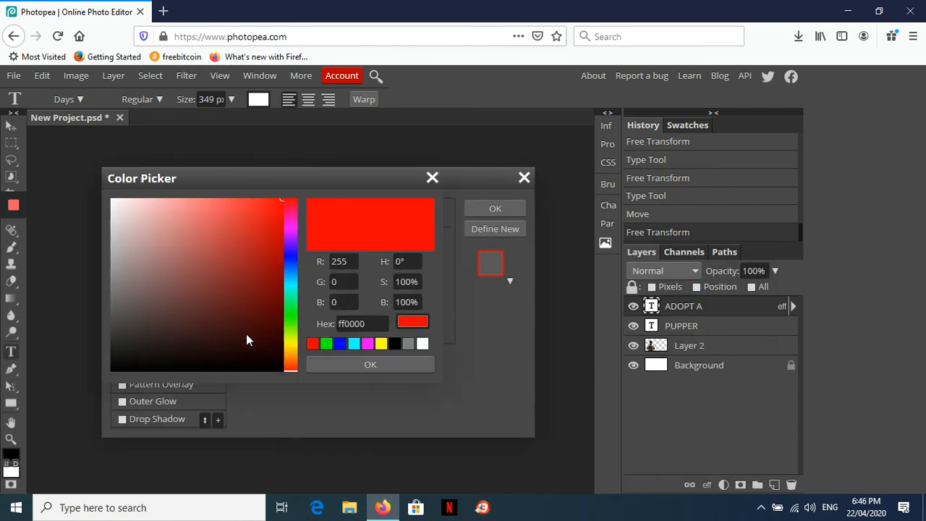
click(130, 353)
drag(95, 391, 95, 388)
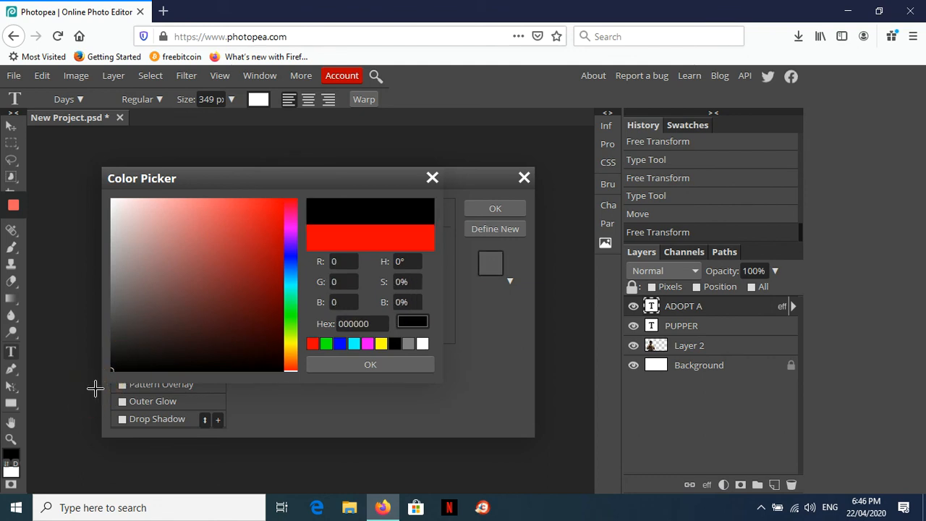
click(374, 364)
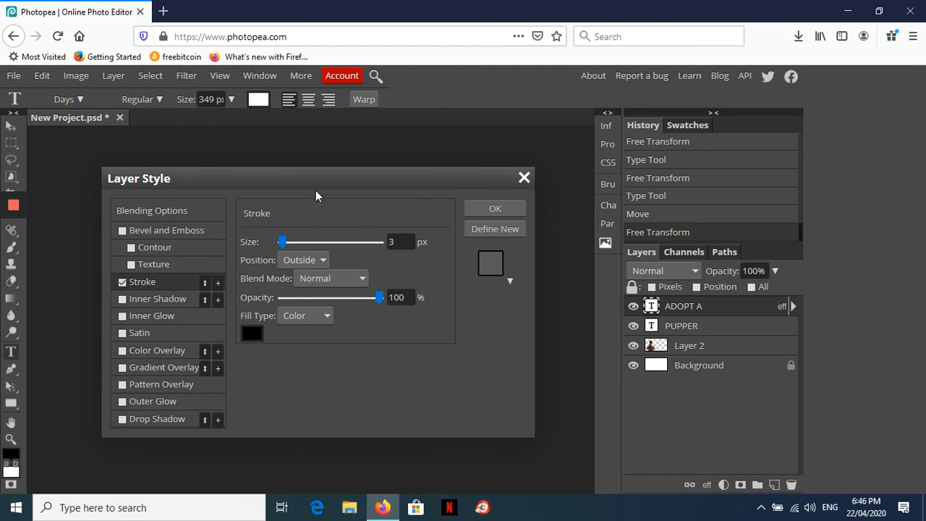
mouse_move(330, 176)
mouse_down()
mouse_move(615, 206)
mouse_move(656, 258)
mouse_move(636, 221)
mouse_up()
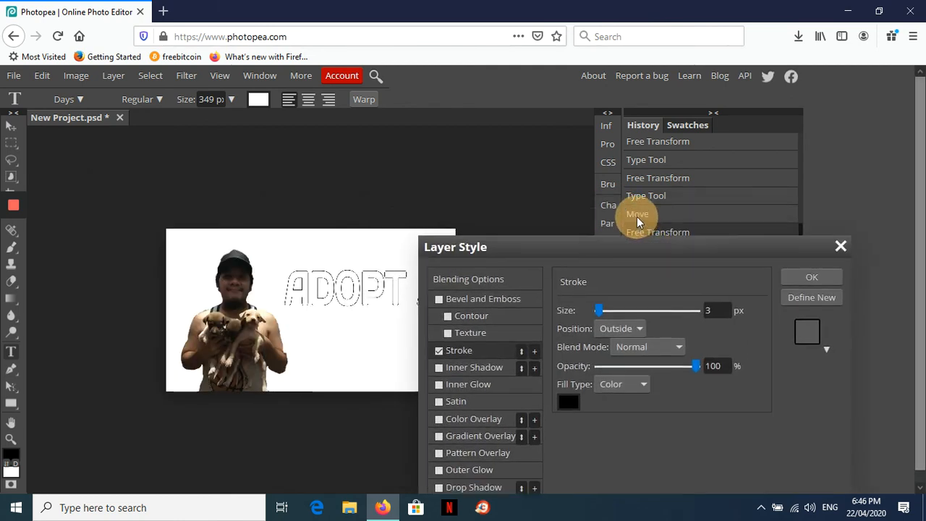
drag(586, 280, 596, 287)
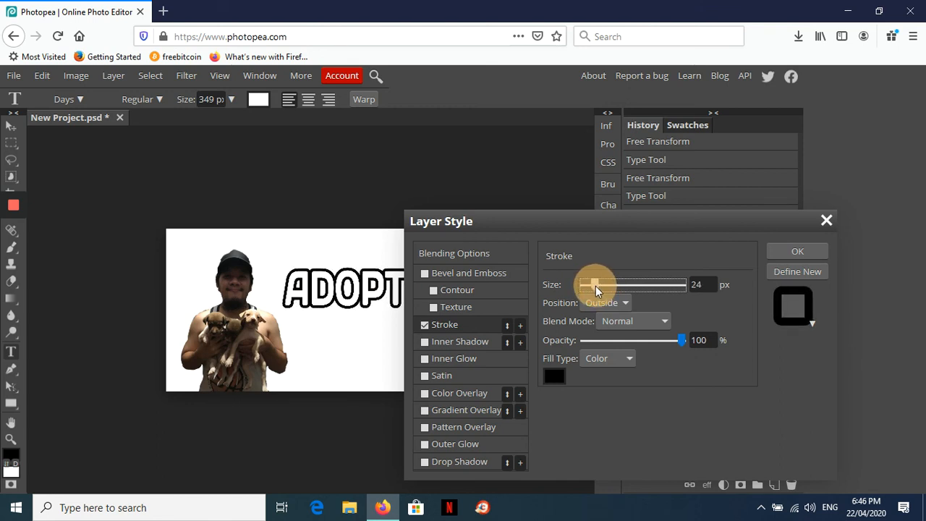
click(778, 251)
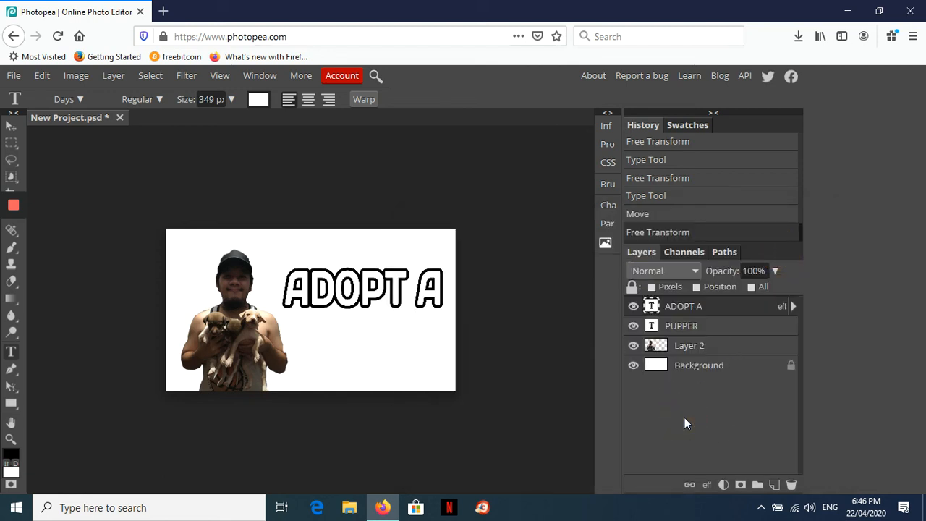
Apply the same 24 px black outside Stroke effect to the PUPPER text layer
click(700, 327)
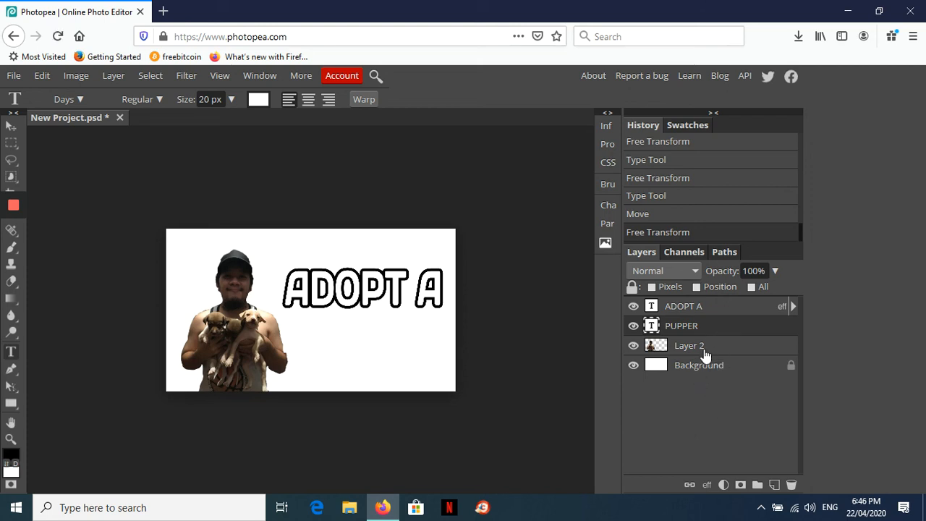
click(707, 484)
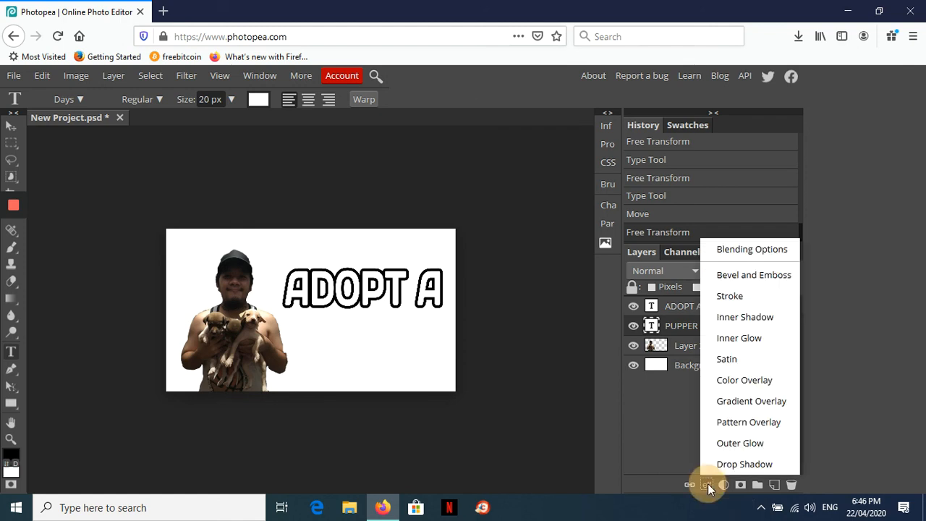
click(726, 300)
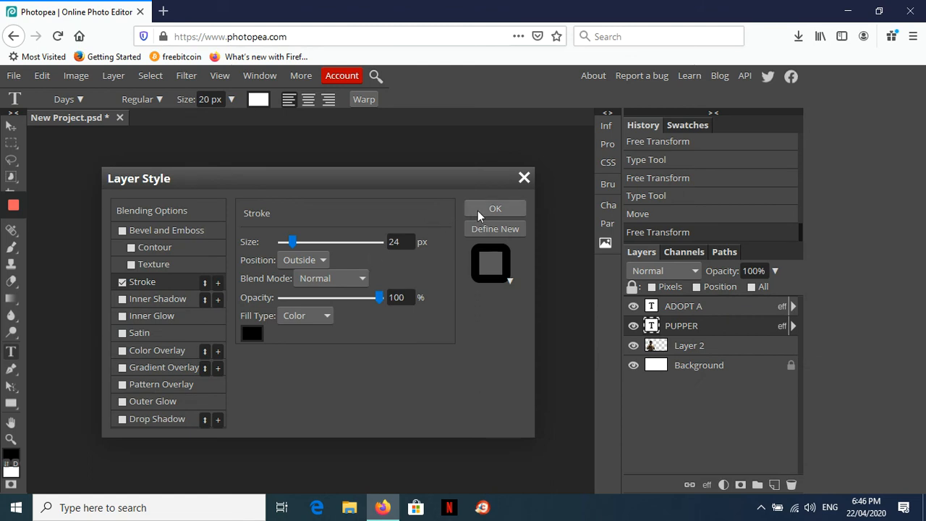
click(477, 211)
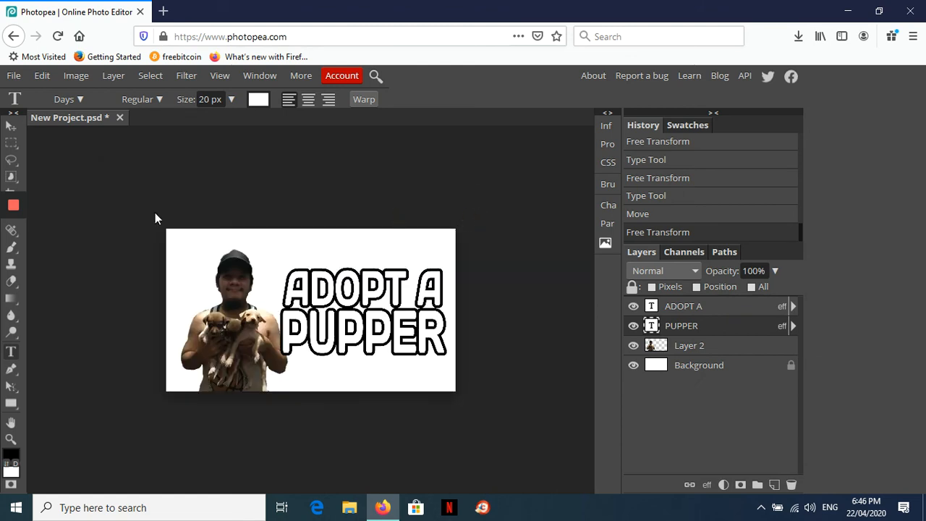
Add a black outside Stroke effect of 42 px around the cutout of the man with puppies on Layer 2
click(733, 347)
click(707, 484)
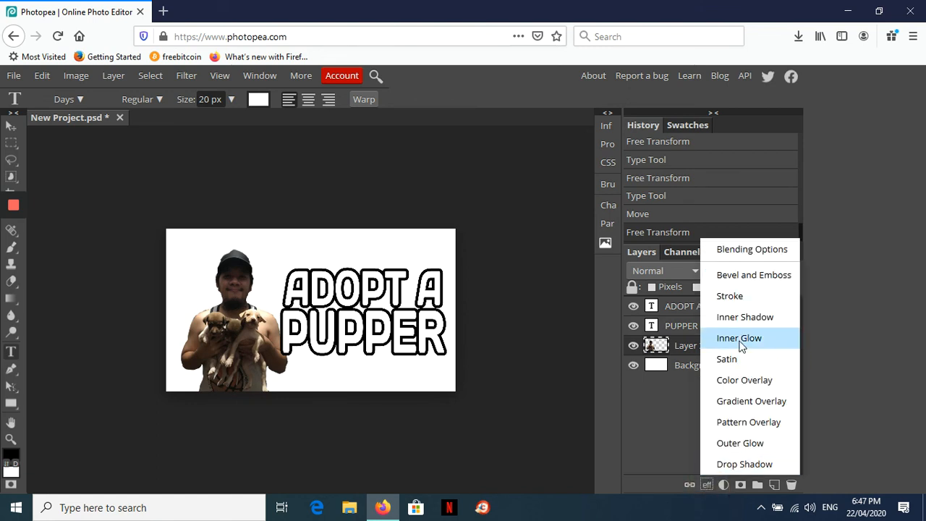
click(769, 300)
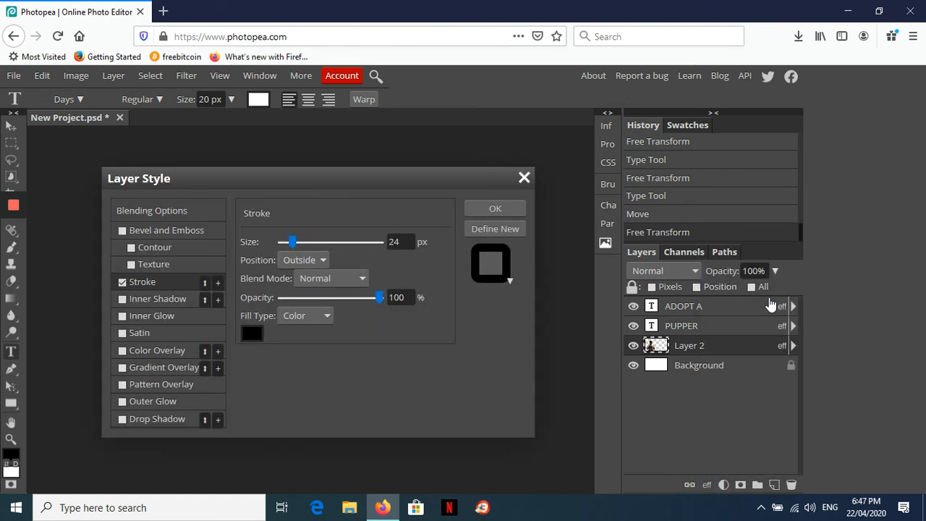
drag(411, 179, 628, 277)
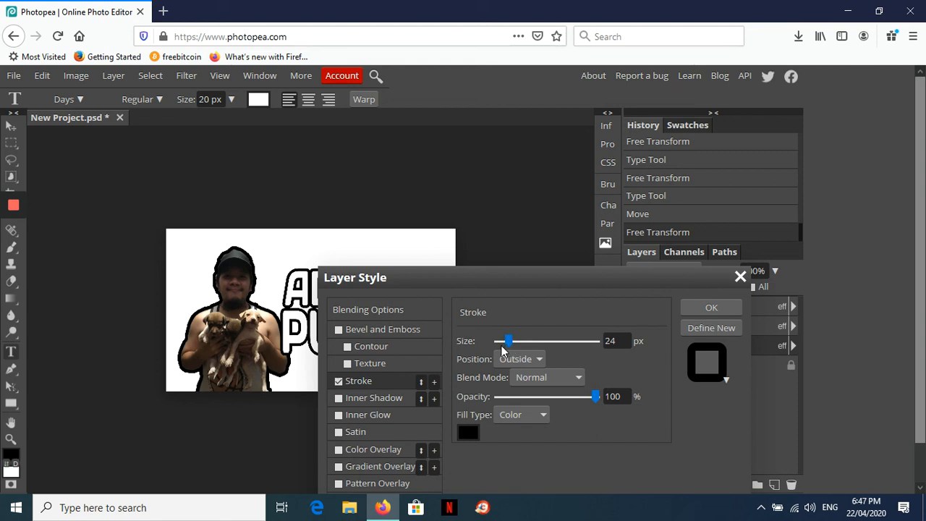
drag(506, 345, 518, 346)
click(692, 311)
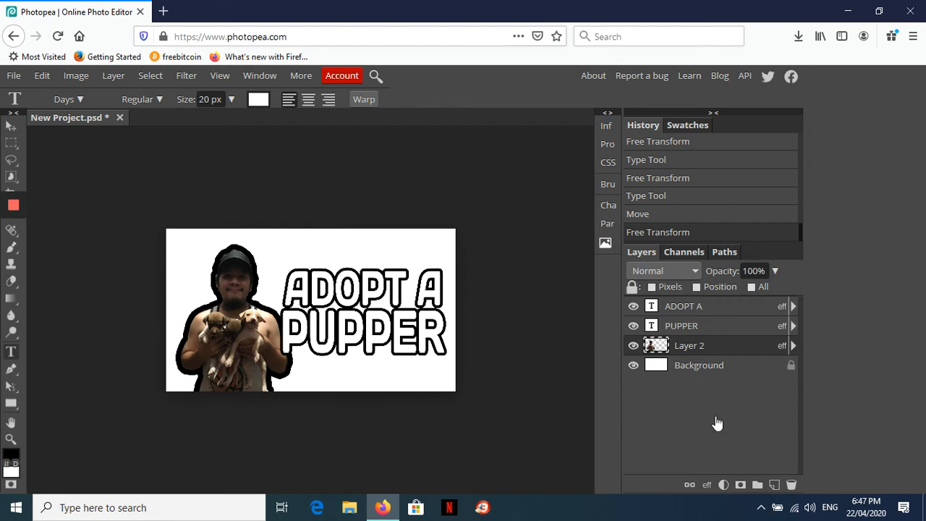
Reduce the stroke size around the cutout of the man so the outline is thinner
click(707, 484)
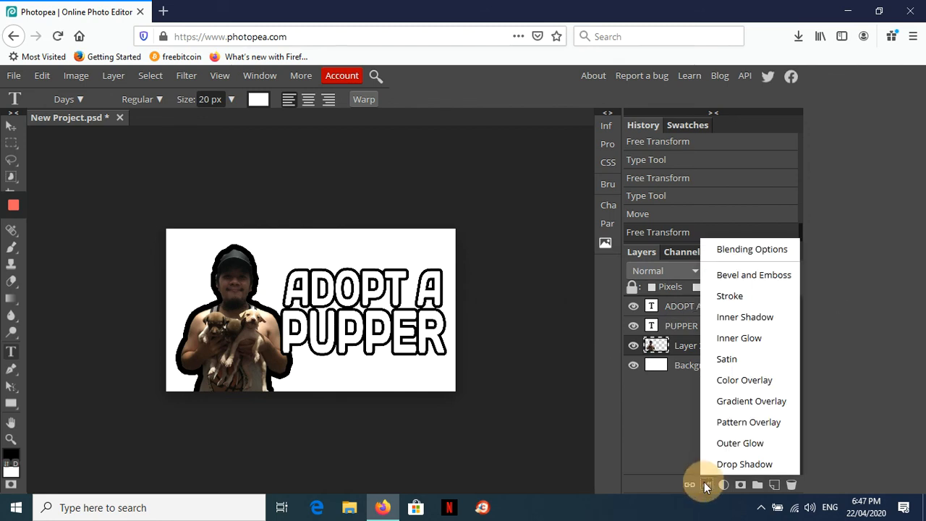
click(729, 296)
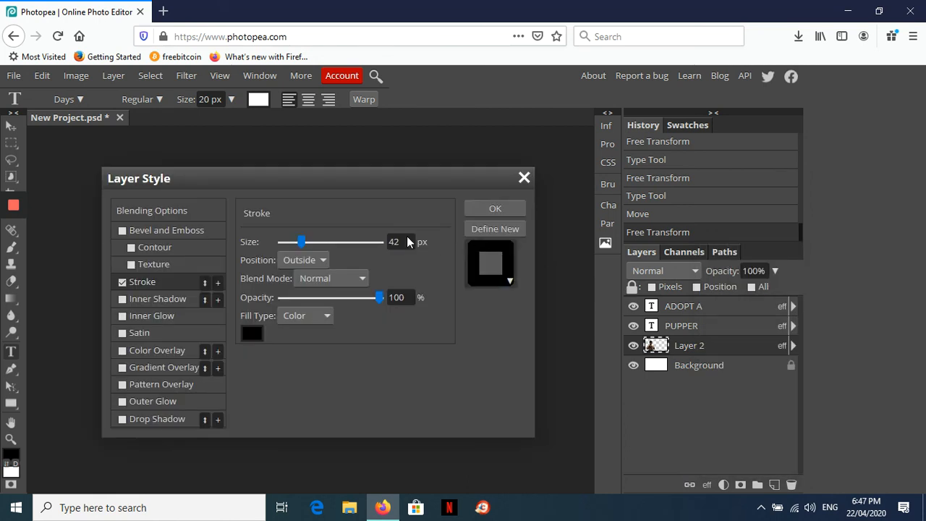
click(384, 241)
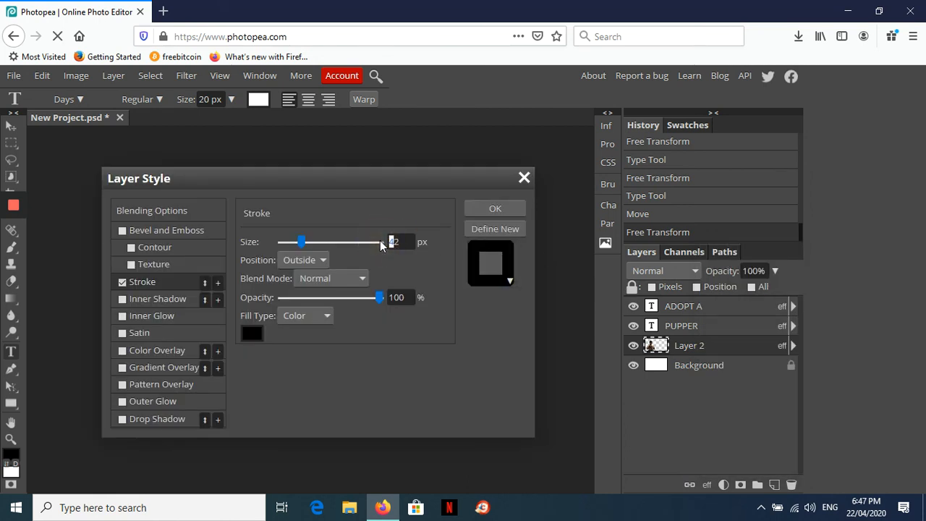
click(499, 211)
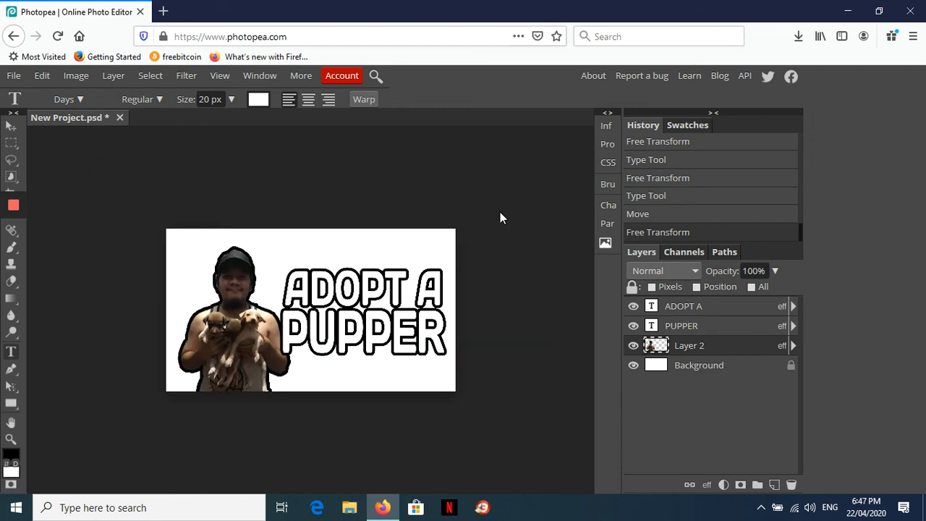